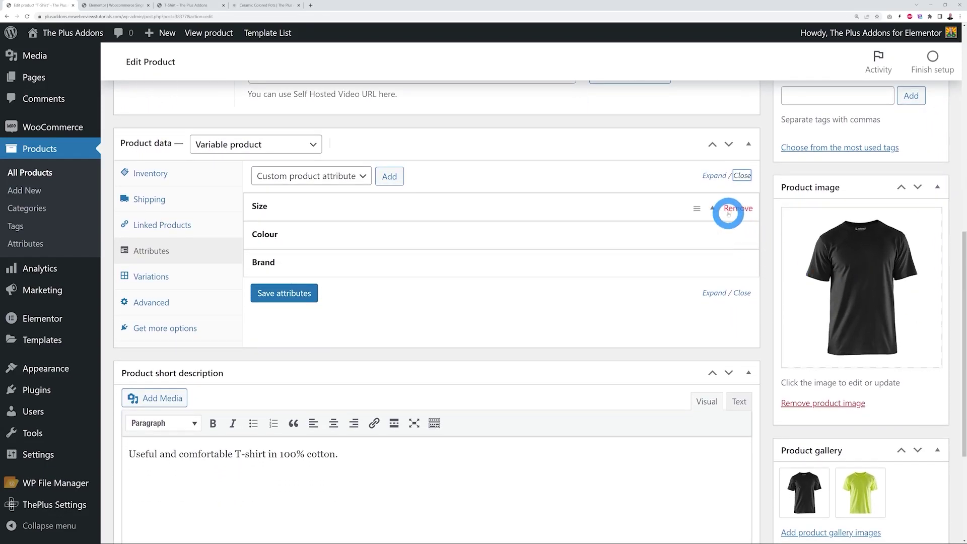
Expand the T-Shirt product's Size, Colour and Brand attributes to examine their values and variation settings.
left_click(713, 209)
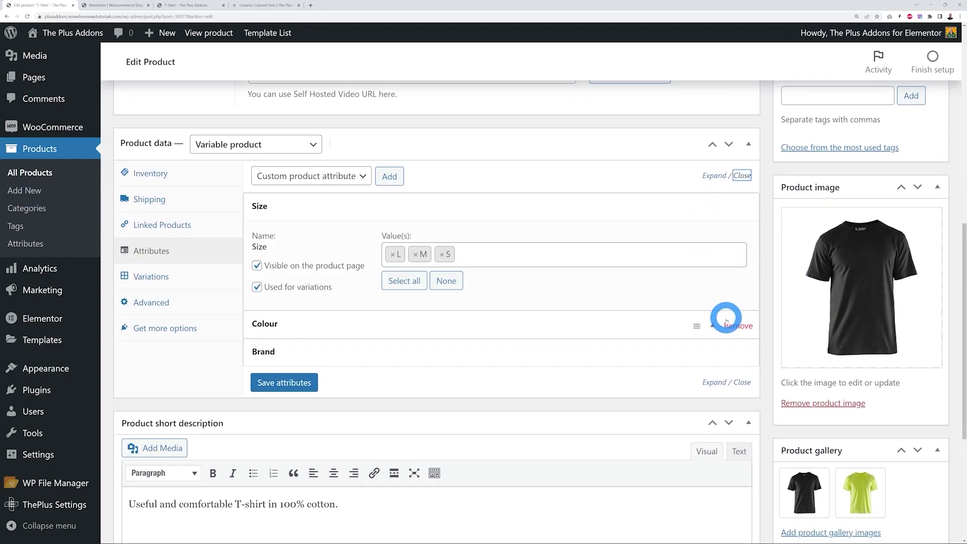
left_click(713, 326)
left_click(713, 444)
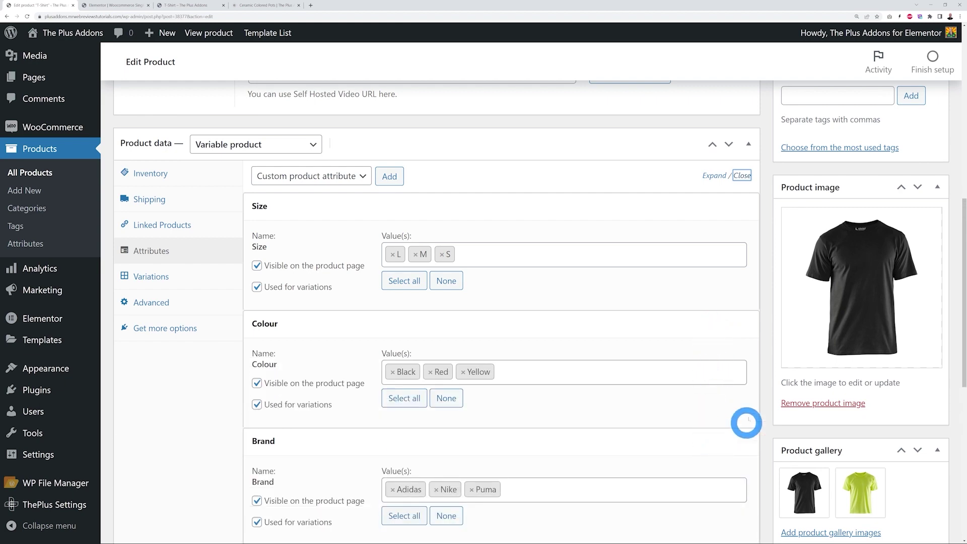
scroll(852, 408, "down", 2)
Place a Spacer widget in the empty section above the T-Shirt in the Elementor single product template.
left_click(809, 198)
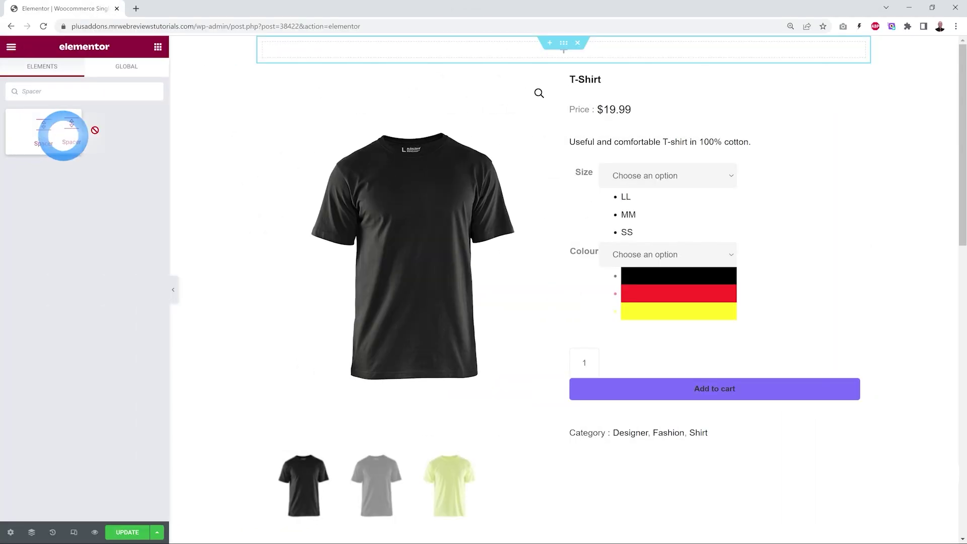
left_click_drag(64, 134, 432, 51)
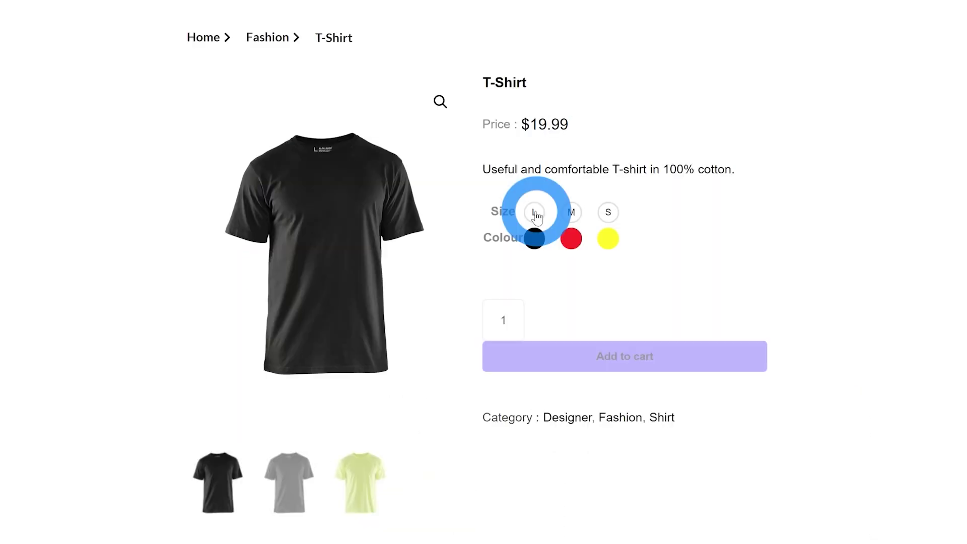
Try different size and colour swatch combinations on the T-Shirt product page to preview its variations.
left_click(579, 241)
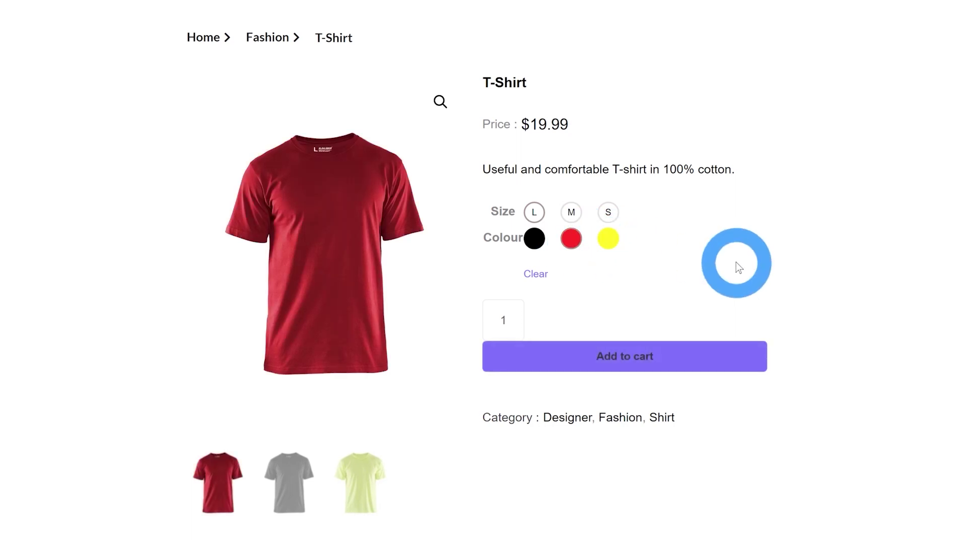
left_click(610, 214)
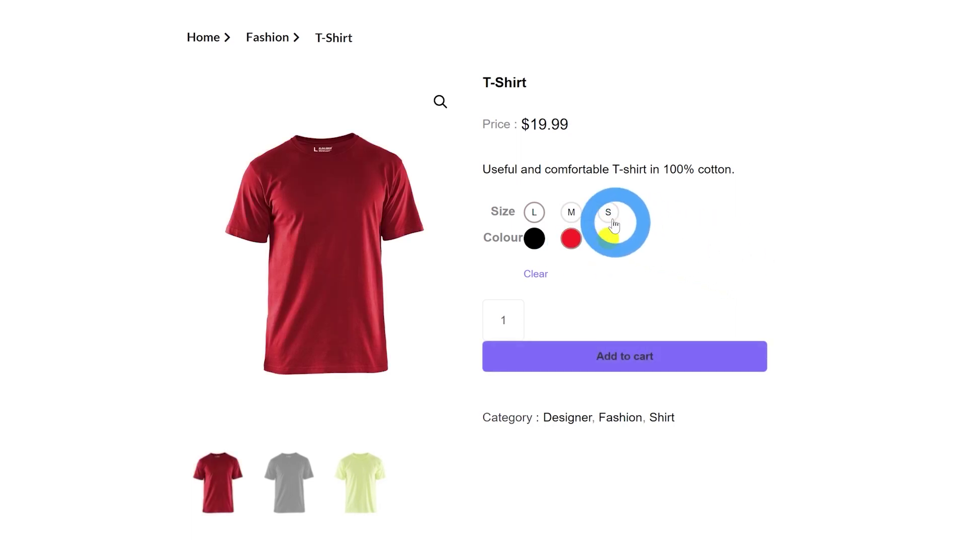
left_click(534, 239)
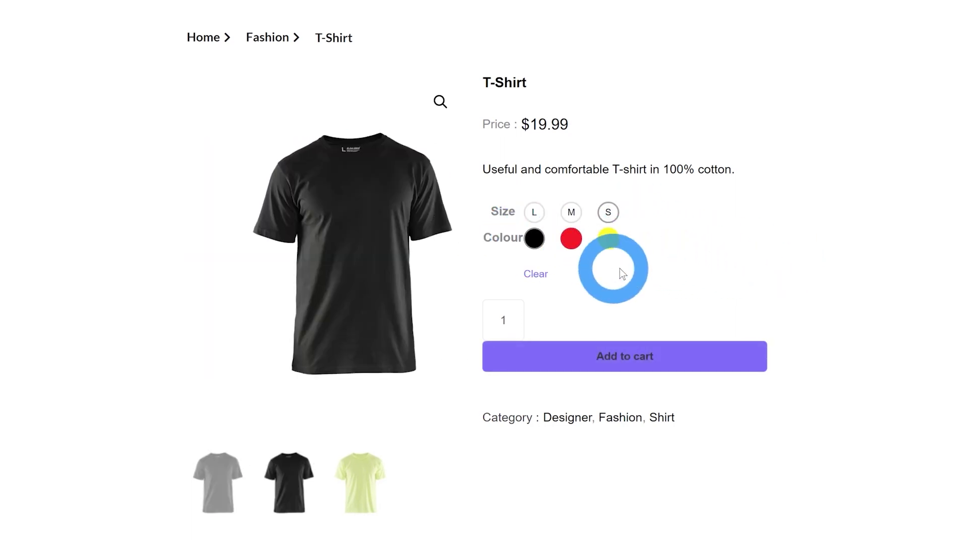
left_click(571, 214)
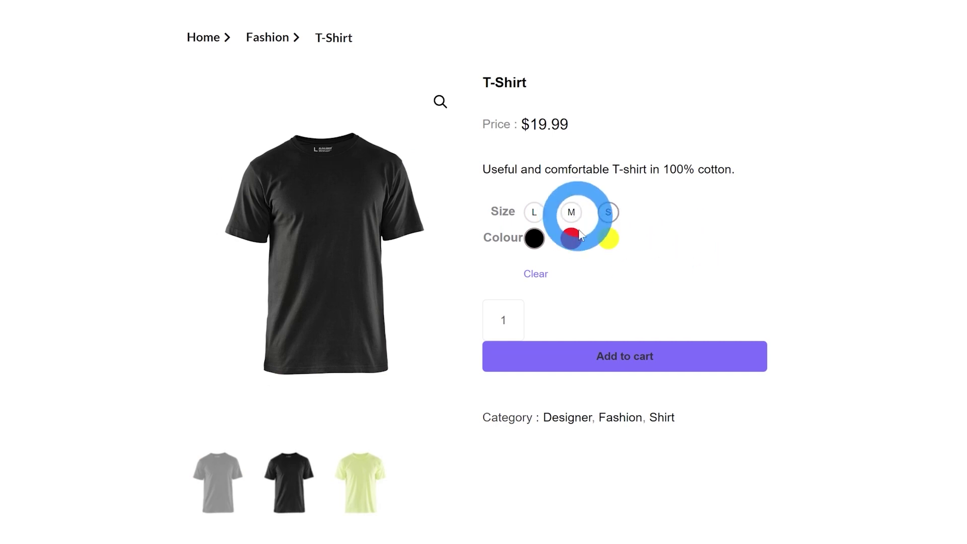
left_click(608, 238)
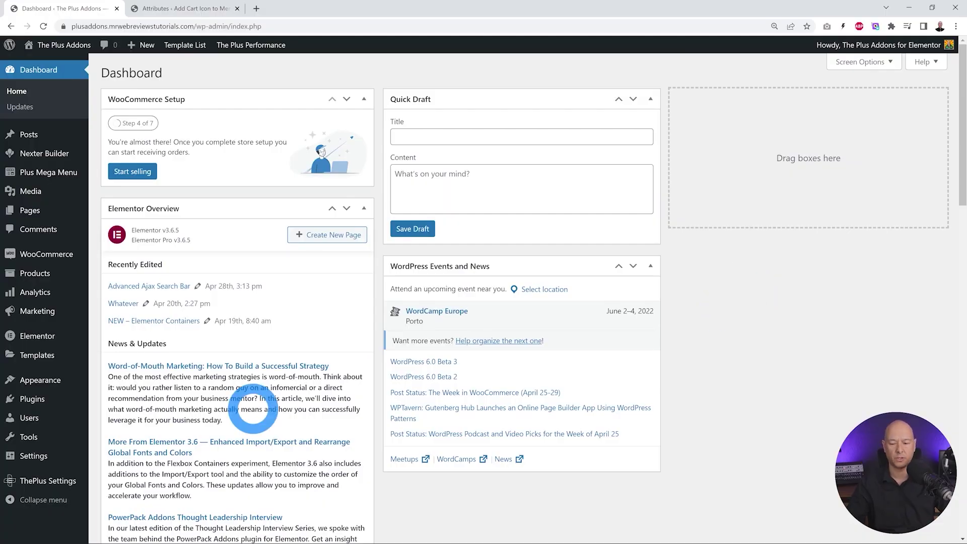
Enable WooCommerce Swatches in the Extra Options of ThePlus Settings and save the settings.
mouse_move(60, 483)
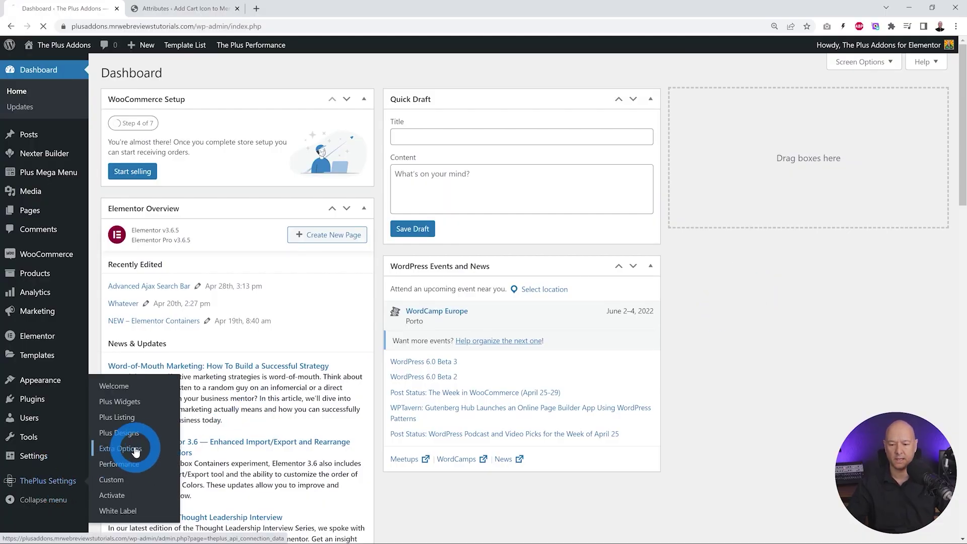
scroll(655, 348, "down", 5)
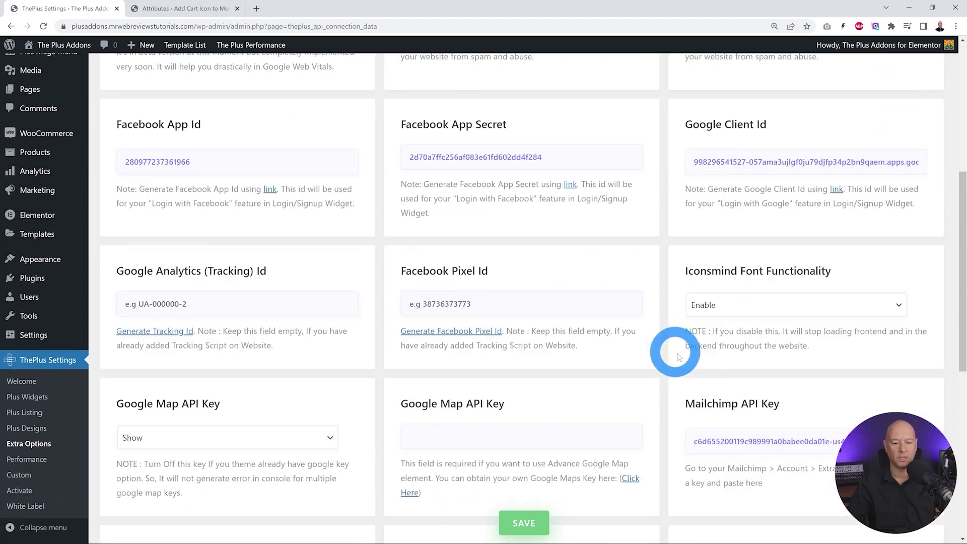
scroll(675, 355, "down", 9)
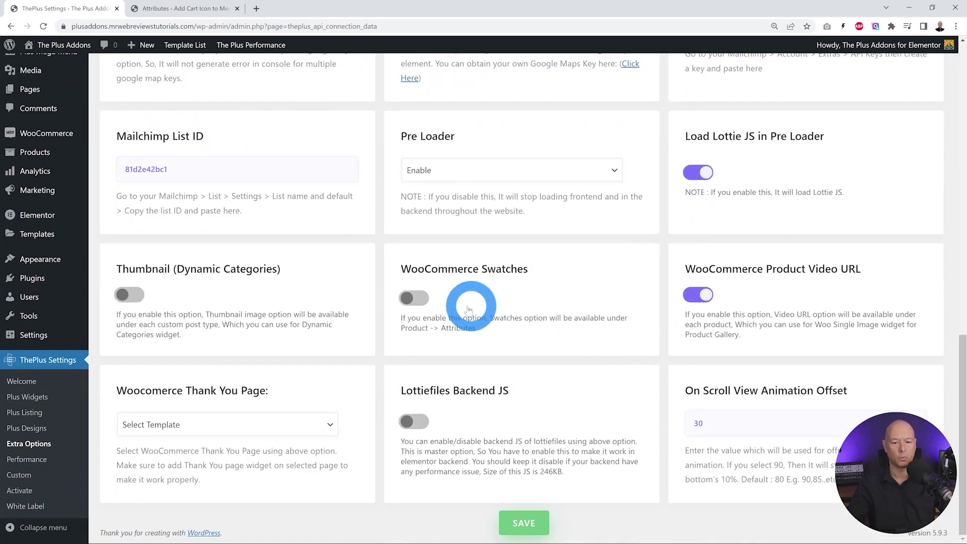
left_click(524, 522)
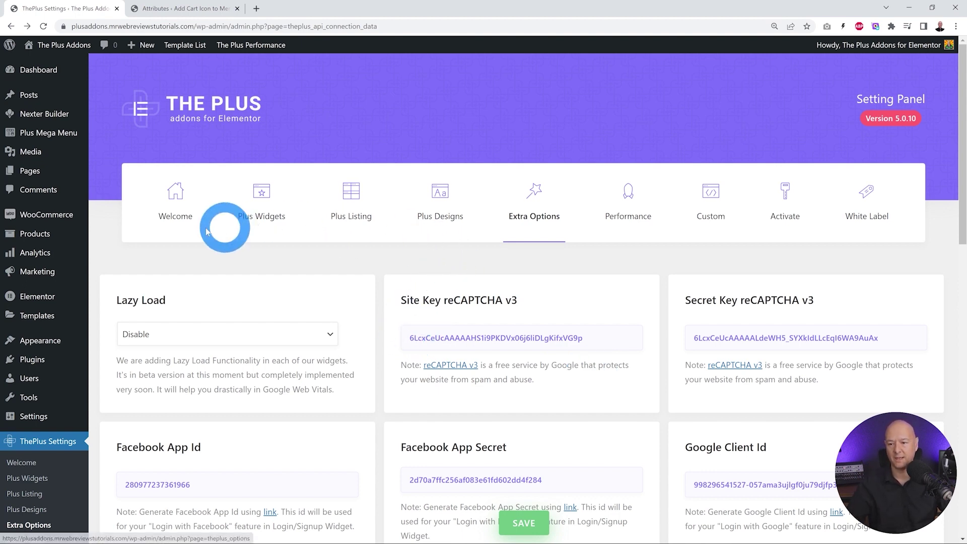
Examine the attribute type choices on the product Attributes page and compare the page with the second site's Attributes page.
mouse_move(31, 234)
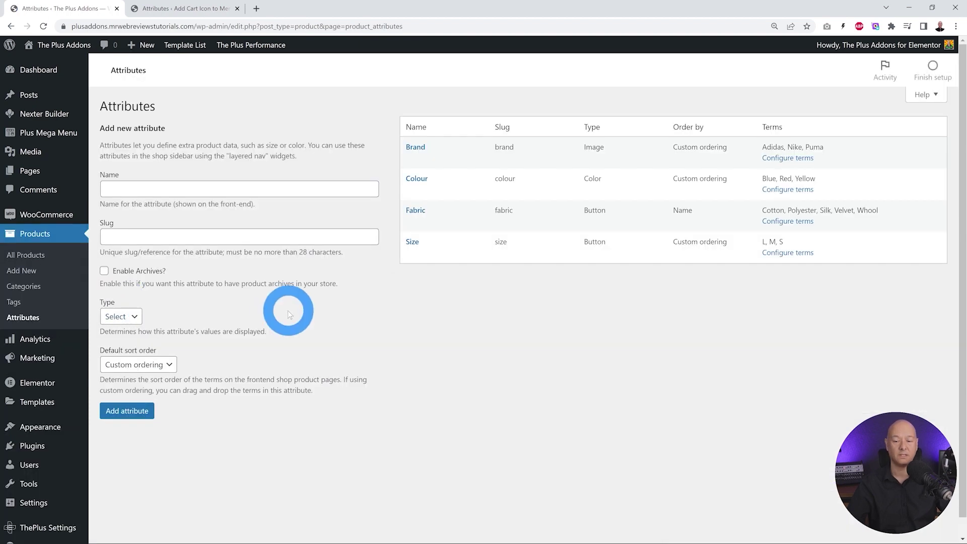
left_click(139, 318)
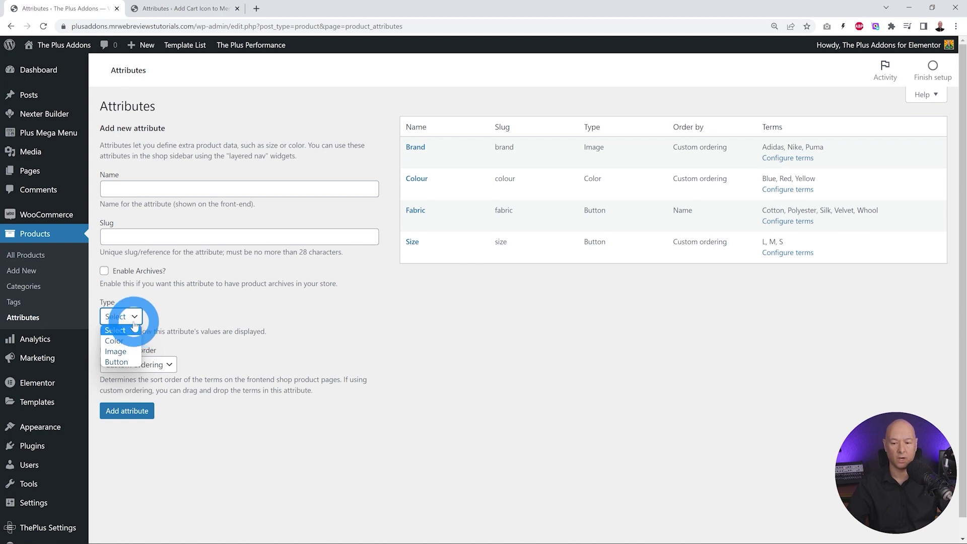
left_click(216, 316)
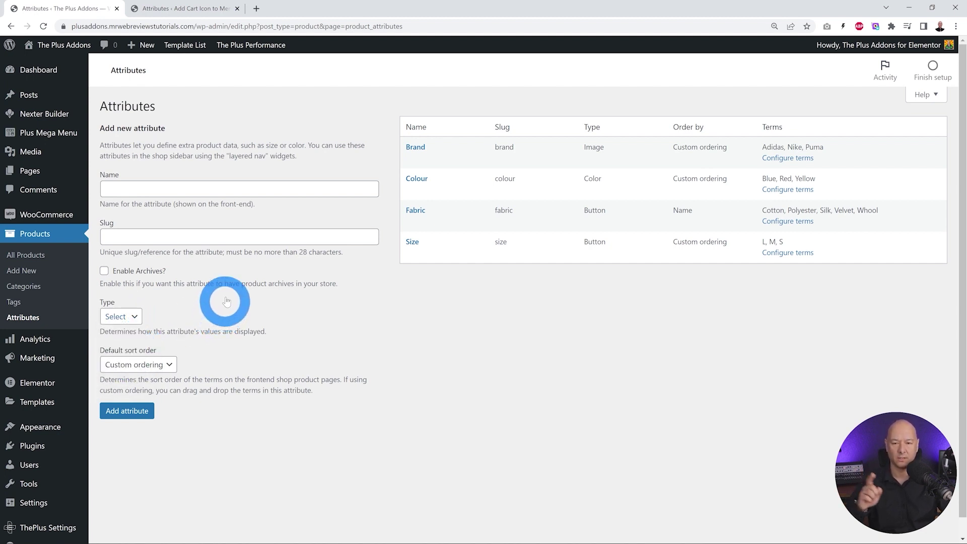
left_click(177, 10)
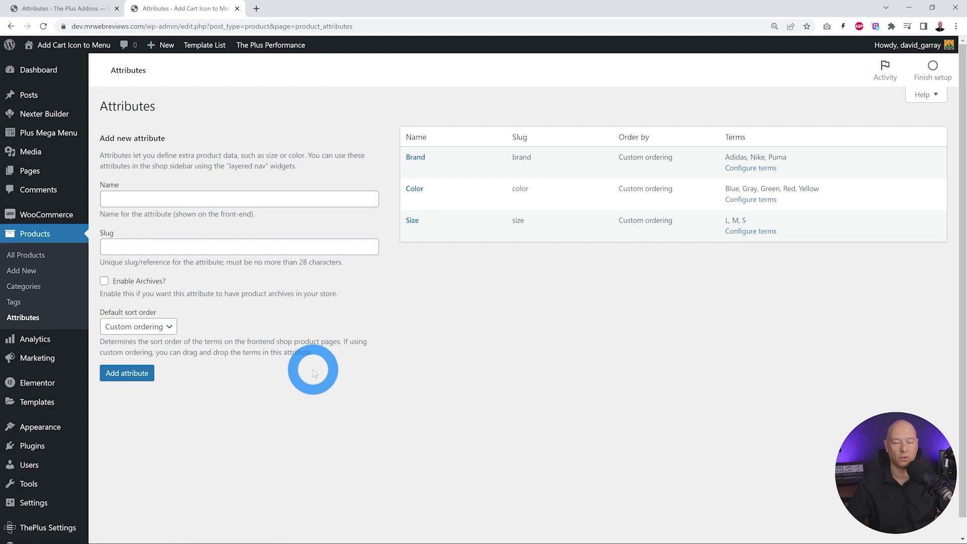
left_click(76, 9)
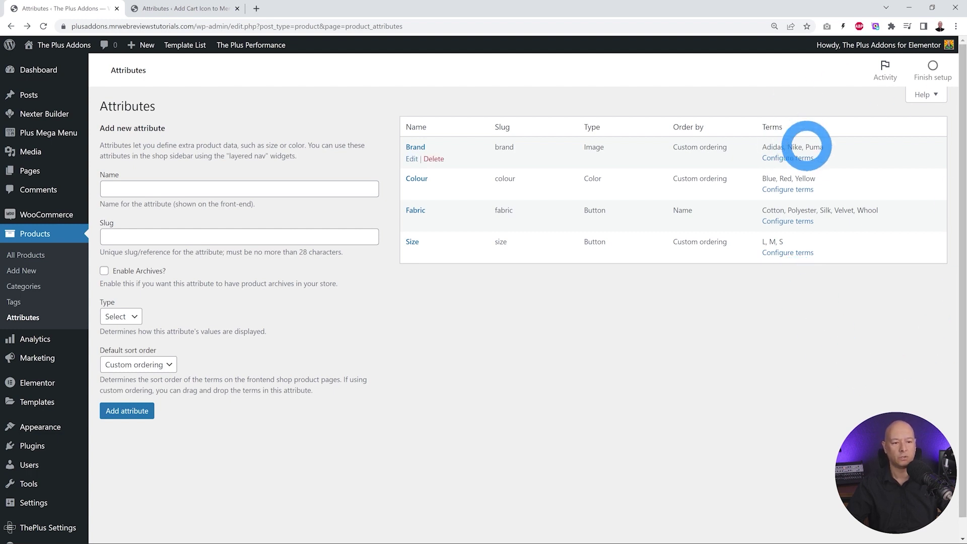
Review the configured terms of the Brand and Colour attributes, then return to the attributes list.
left_click(789, 159)
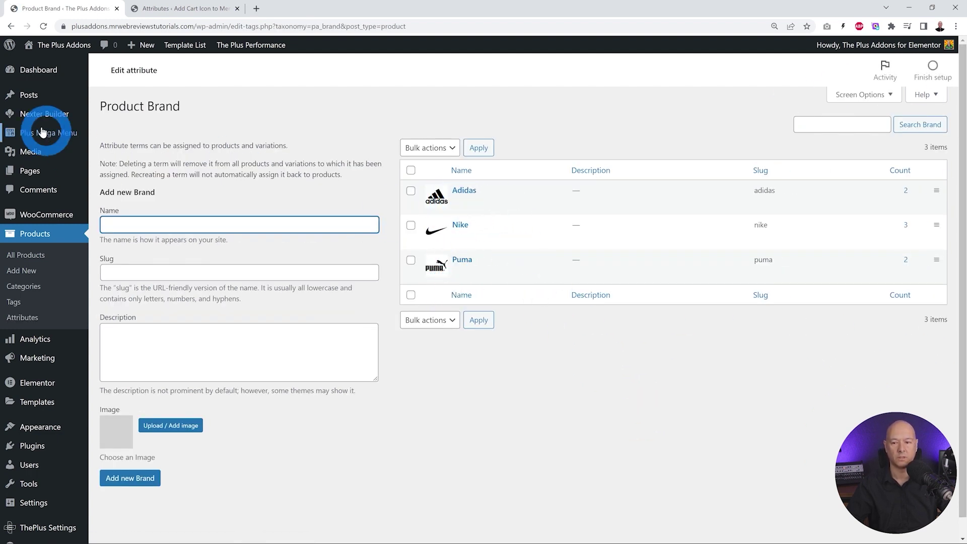
left_click(12, 28)
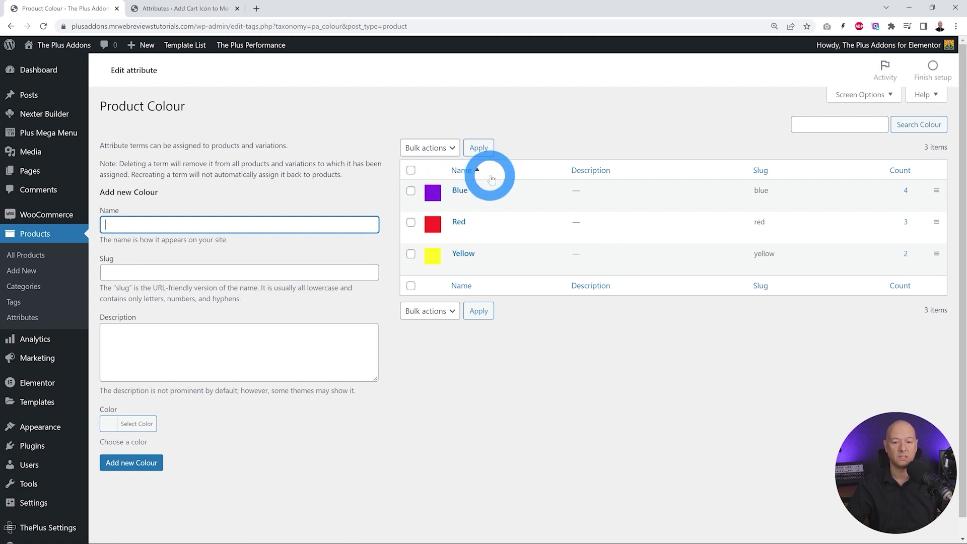
left_click(11, 26)
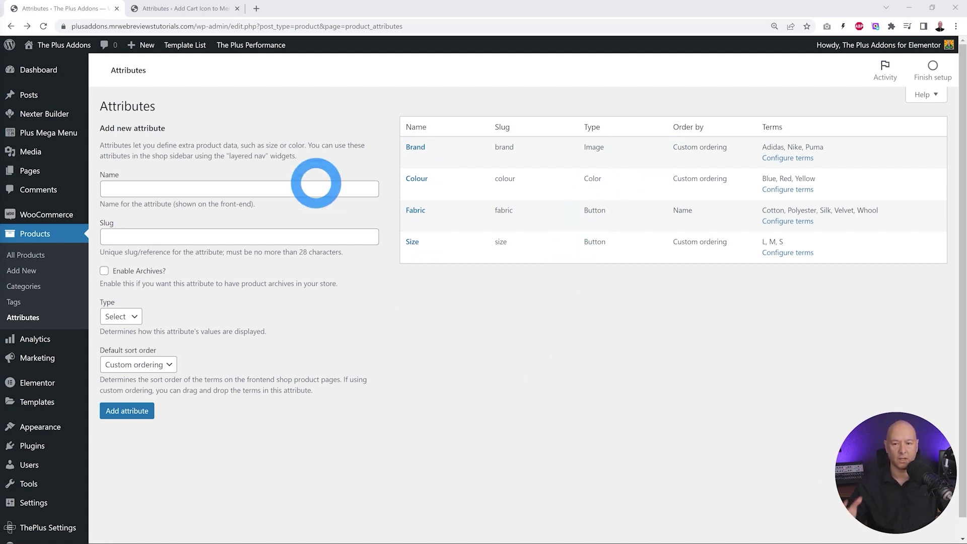
On the second site's Attributes page, enter Size as the new attribute's name and size as its slug.
left_click(192, 14)
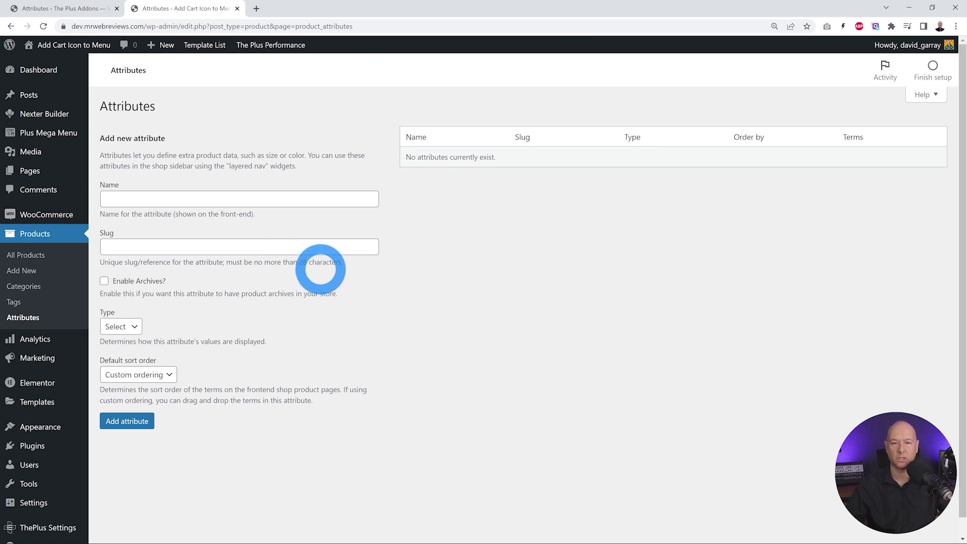
left_click(255, 199)
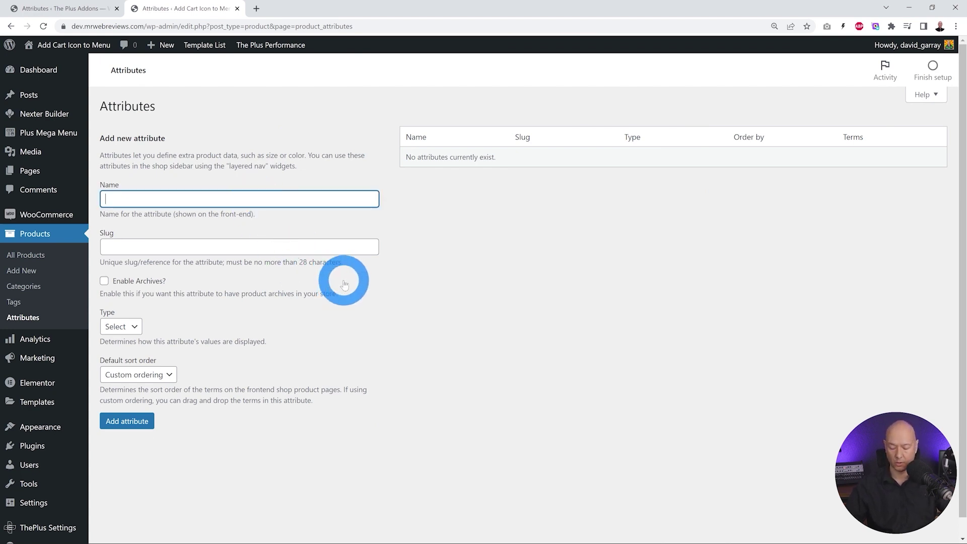
type("Size")
left_click(259, 246)
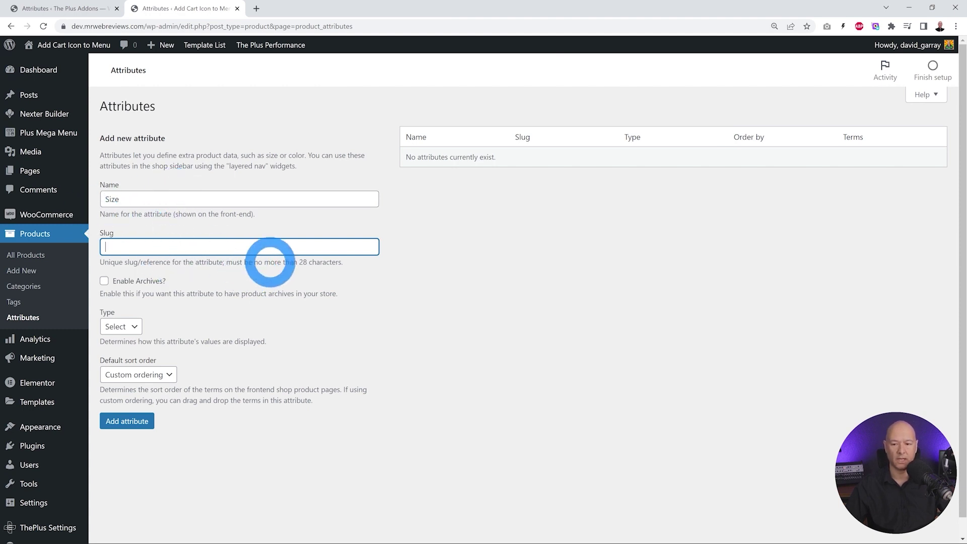
left_click(388, 269)
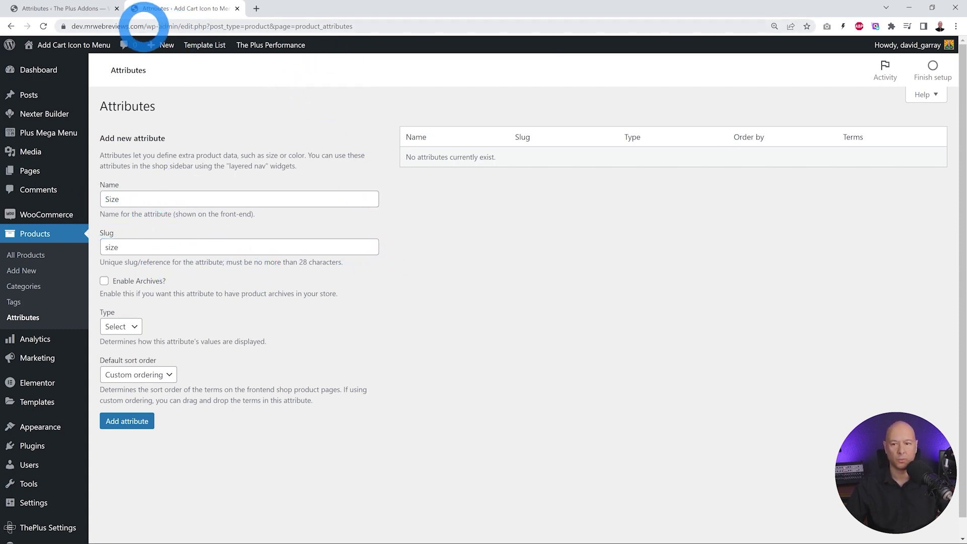
Highlight the wp-admin part of the Attributes page address as an example of a slug.
left_click(150, 27)
left_click(169, 25)
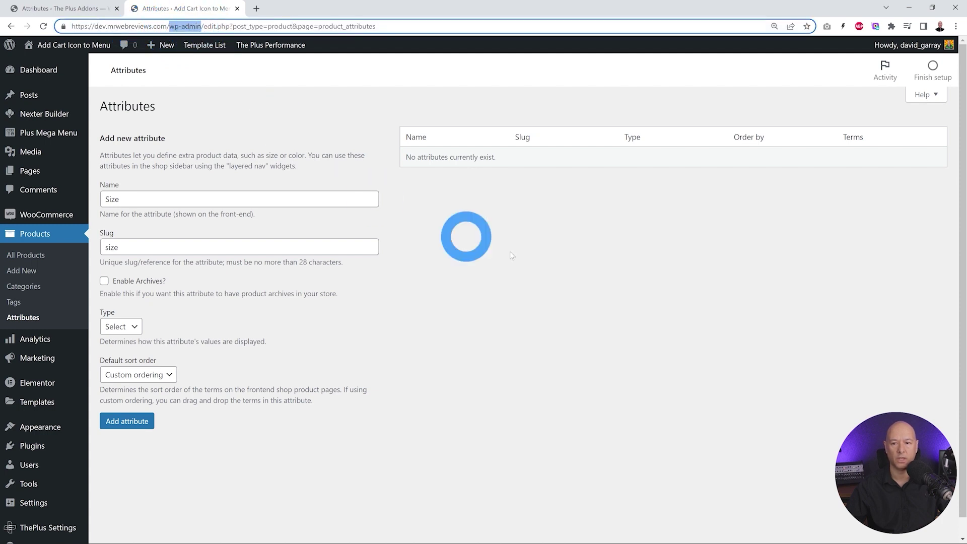
left_click(532, 268)
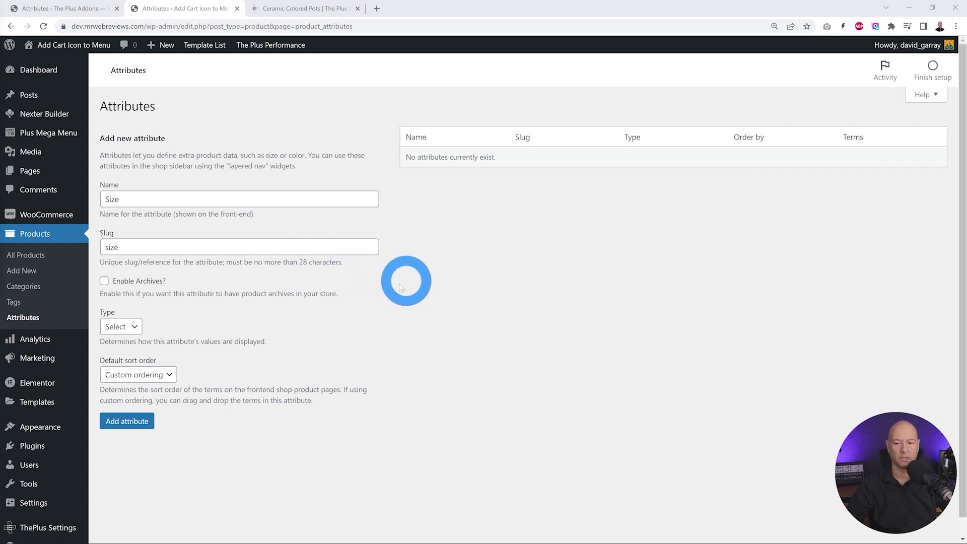
Review the attribute type choices and compare them with the swatches on the Ceramic Colored Pots demo product page.
left_click(135, 326)
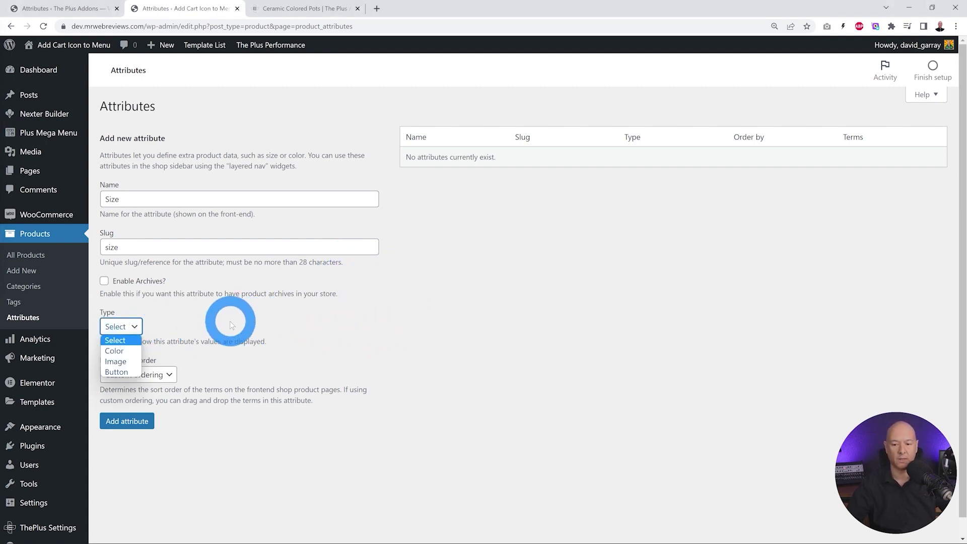
left_click(137, 341)
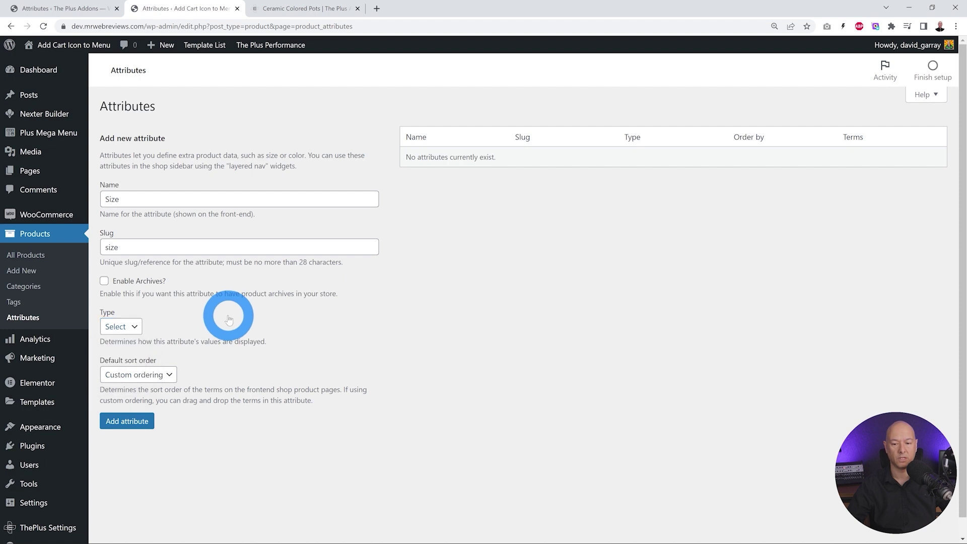
left_click(292, 12)
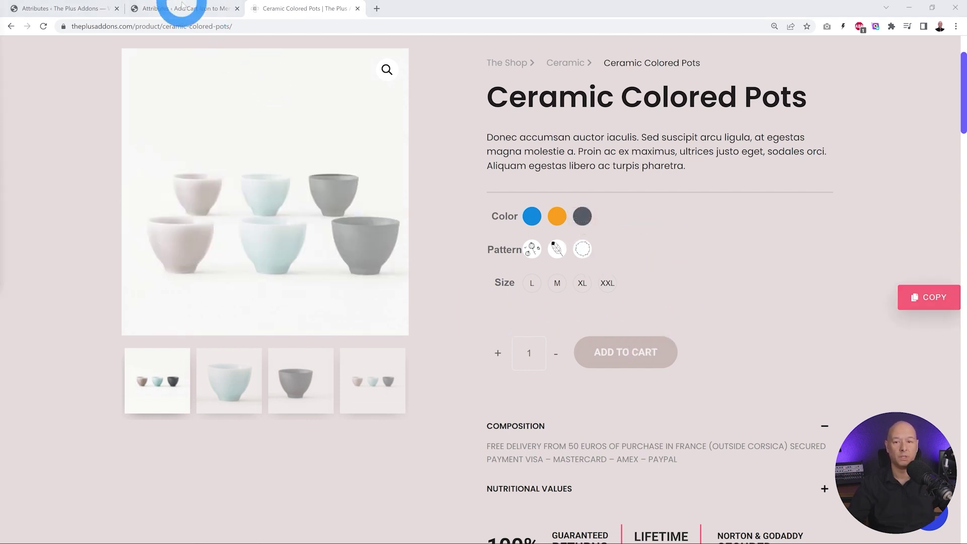
left_click(183, 6)
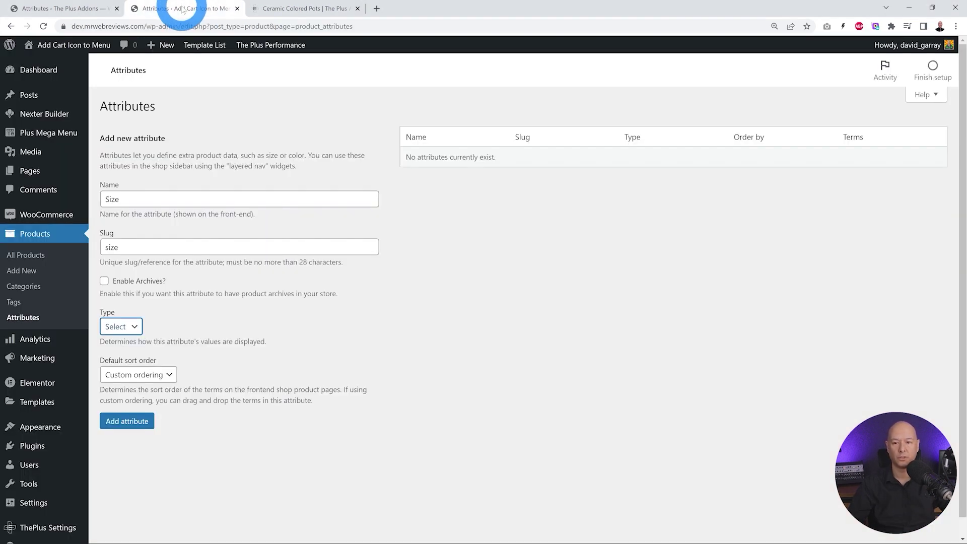
Set the new Size attribute's type to Button and its default sort order to Name.
left_click(130, 332)
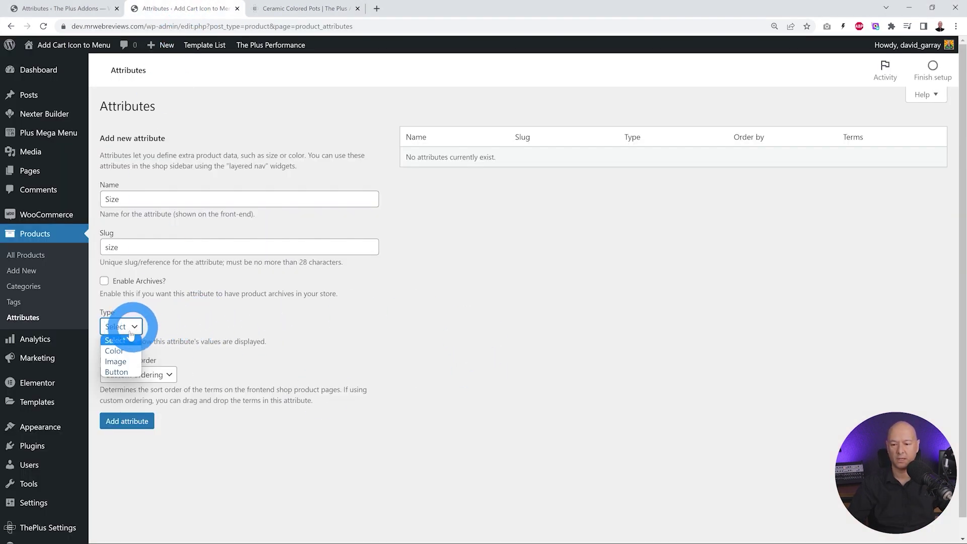
left_click(117, 372)
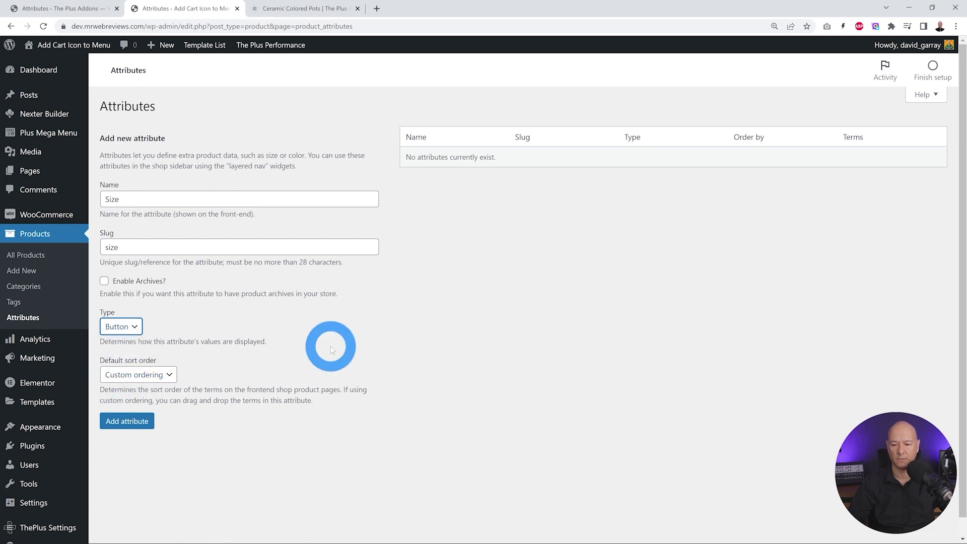
left_click(169, 376)
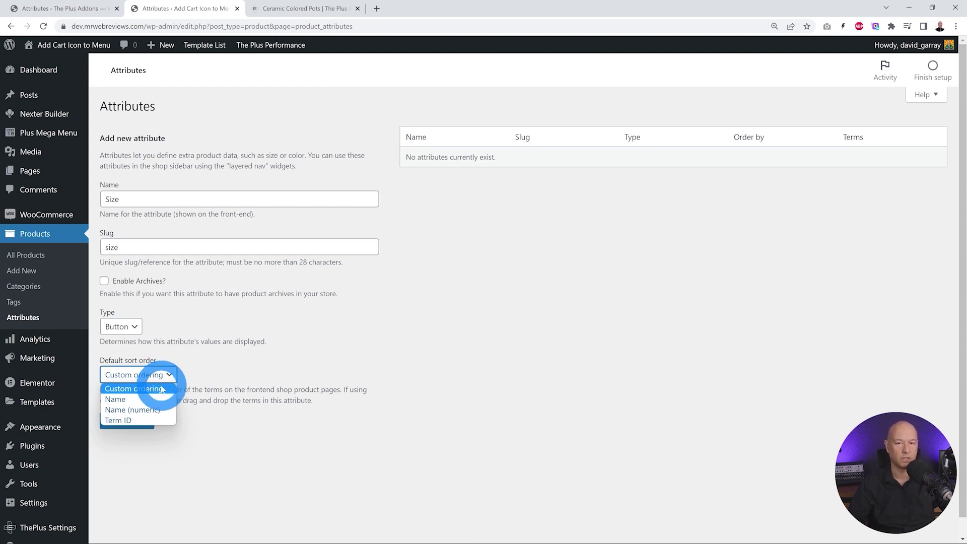
left_click(160, 399)
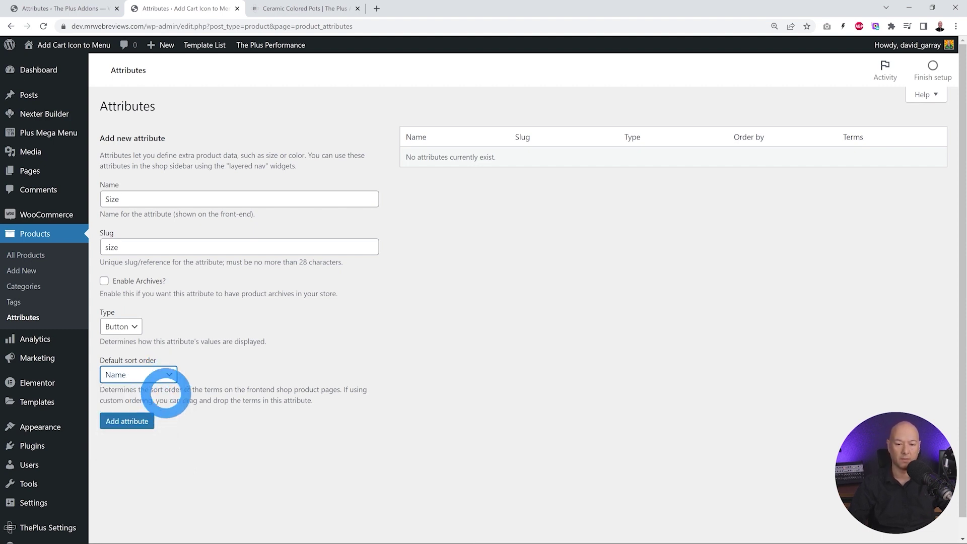
Save the Size attribute and add its first term, Small, with slug small and button text S.
left_click(146, 423)
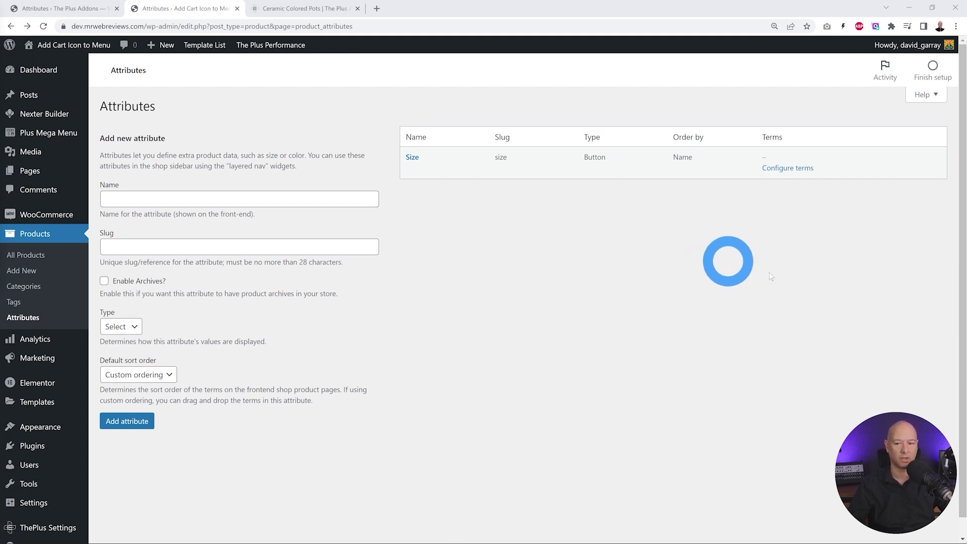
left_click(789, 164)
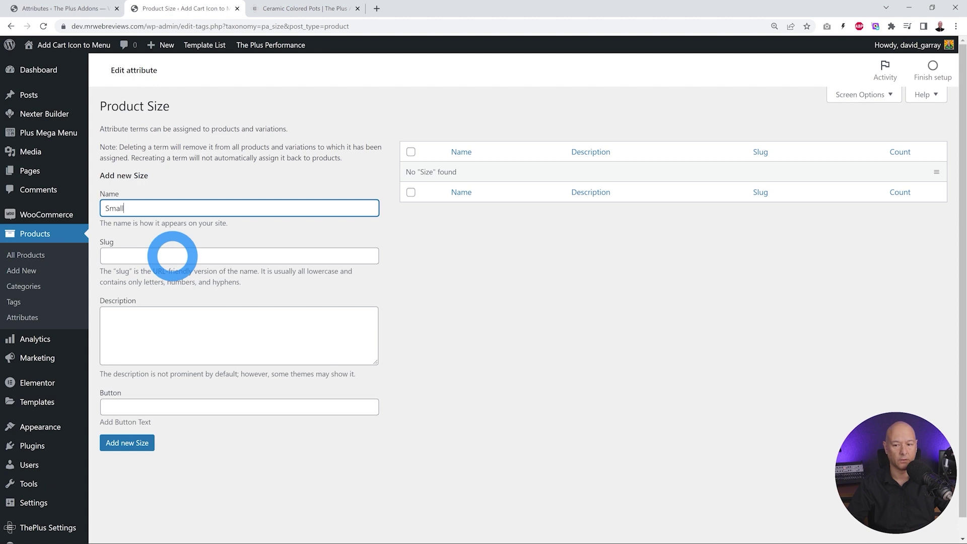
left_click(130, 254)
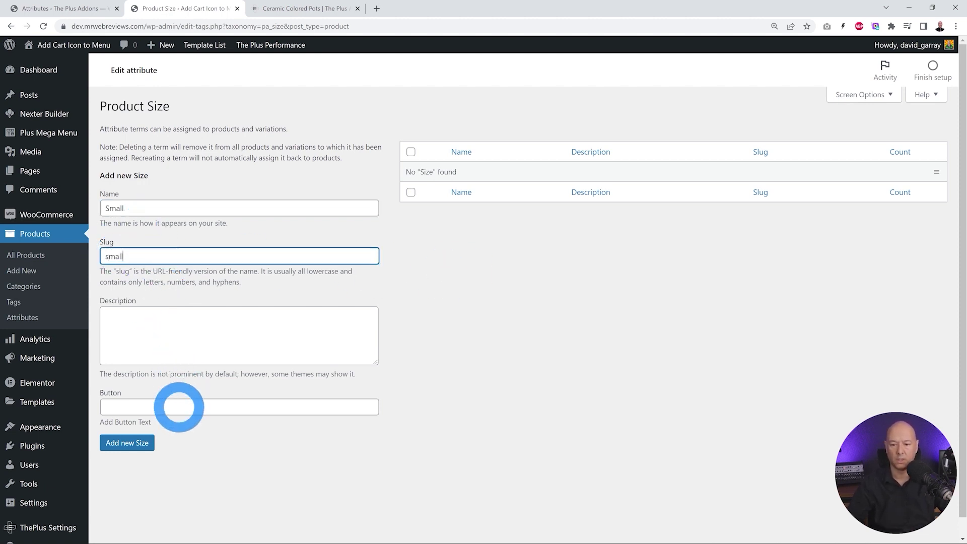
left_click(180, 407)
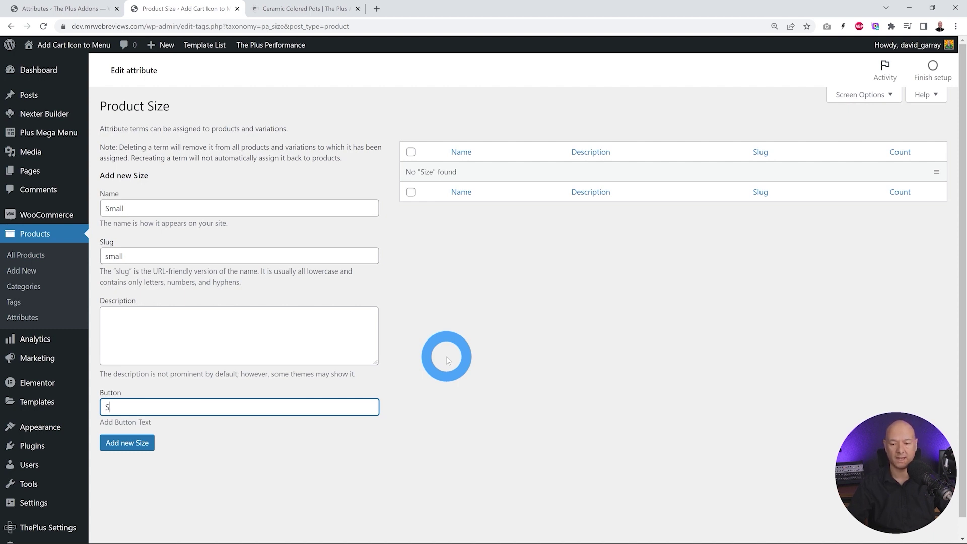
left_click(150, 445)
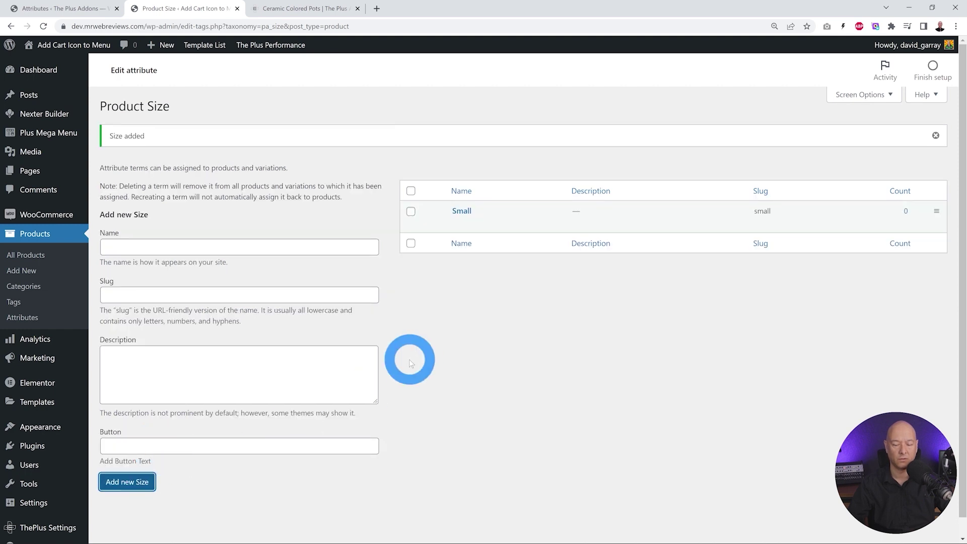
Add the terms Medium, Large, Extra Large and Double XL to the Size attribute.
left_click(239, 247)
type("Medium")
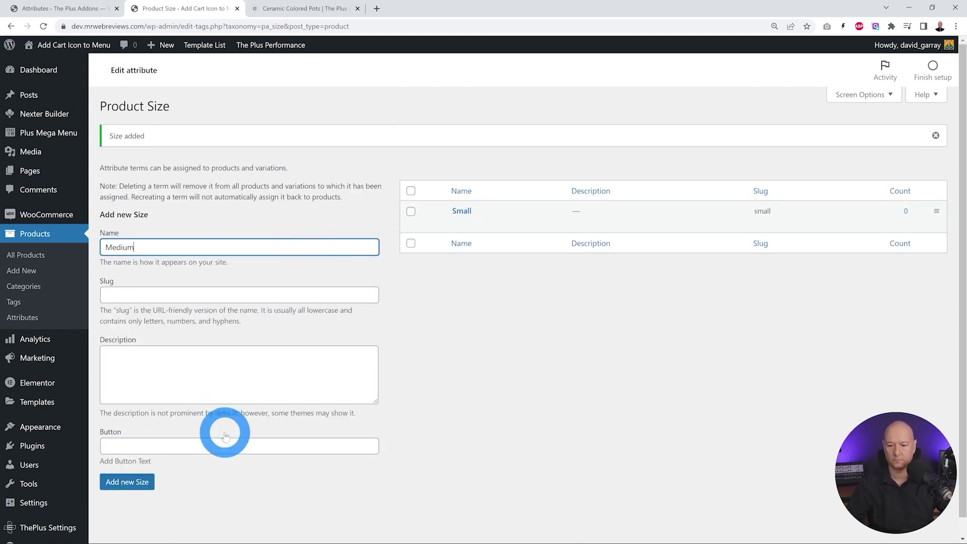
left_click(127, 483)
left_click(239, 247)
type("Large")
left_click(127, 482)
left_click(239, 247)
type("Extra Large")
left_click(127, 482)
left_click(239, 247)
type("Double XL")
left_click(127, 482)
left_click(669, 415)
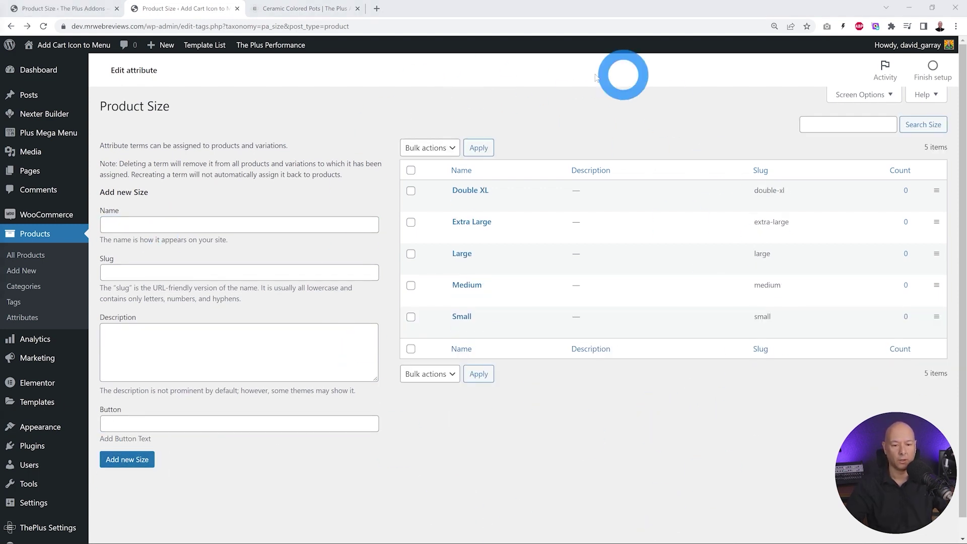
Create a product attribute named Colour with slug colour, type Color and default sort order Name.
left_click(31, 319)
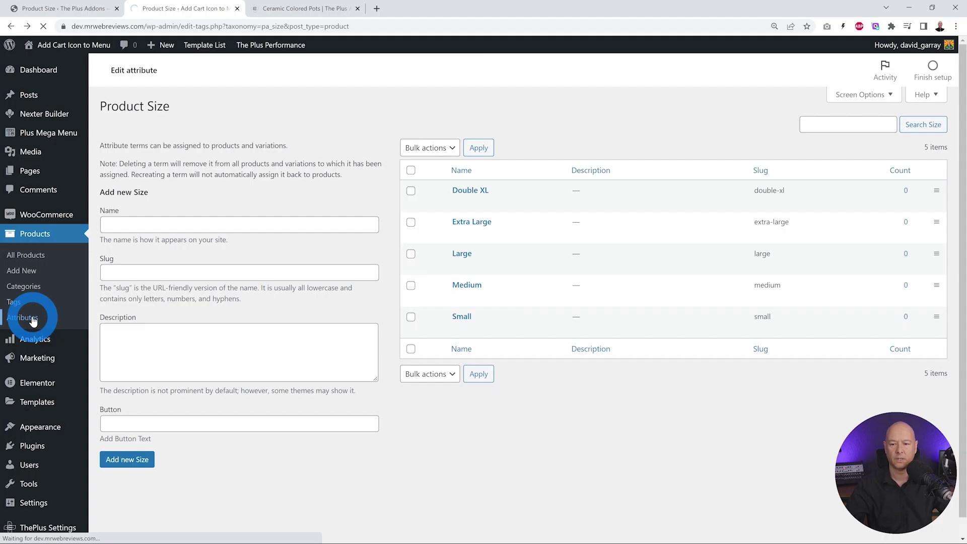
left_click(190, 200)
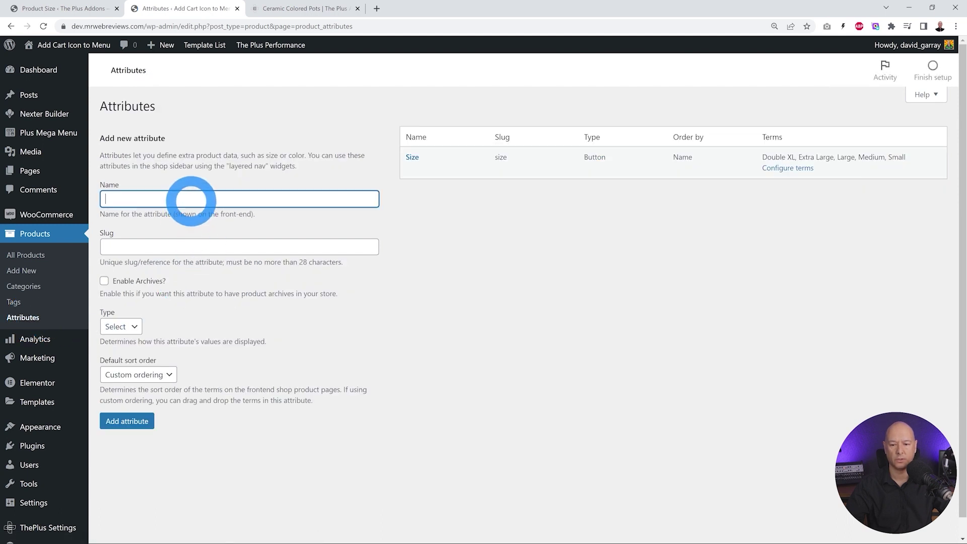
left_click(191, 241)
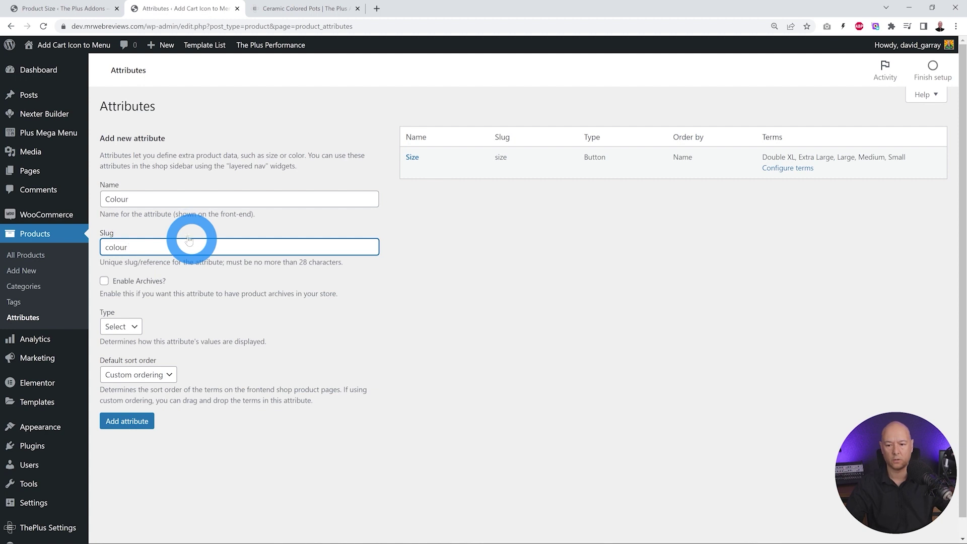
left_click(126, 326)
left_click(118, 346)
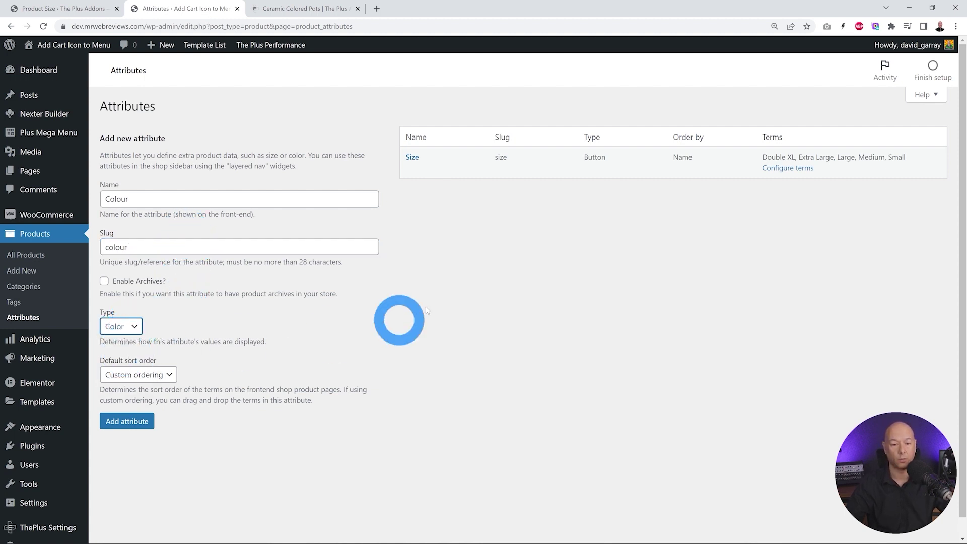
left_click(165, 376)
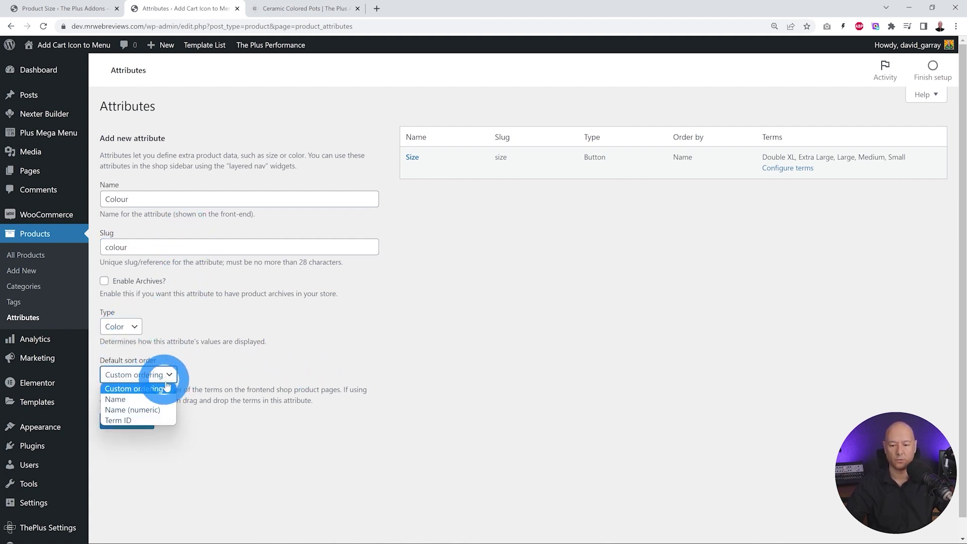
left_click(149, 391)
left_click(162, 376)
left_click(153, 402)
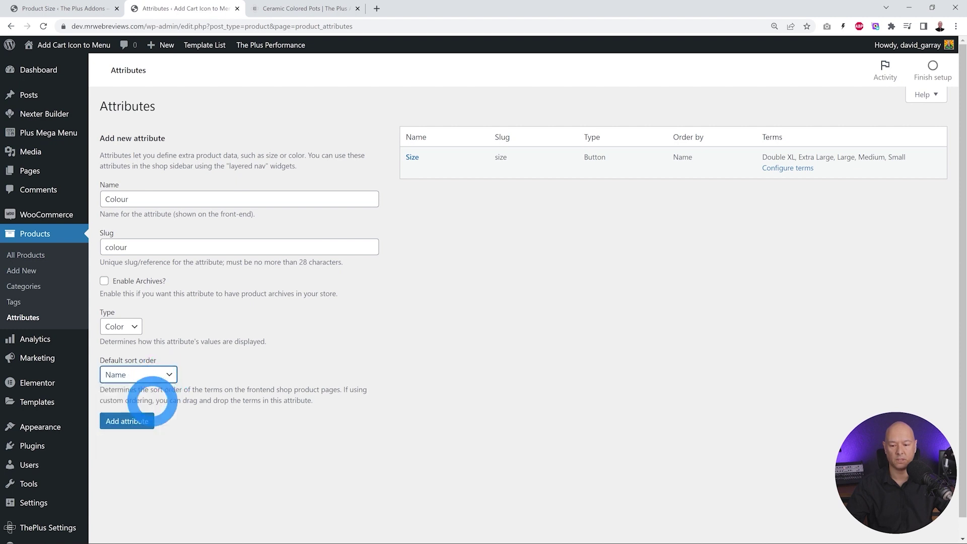
left_click(146, 420)
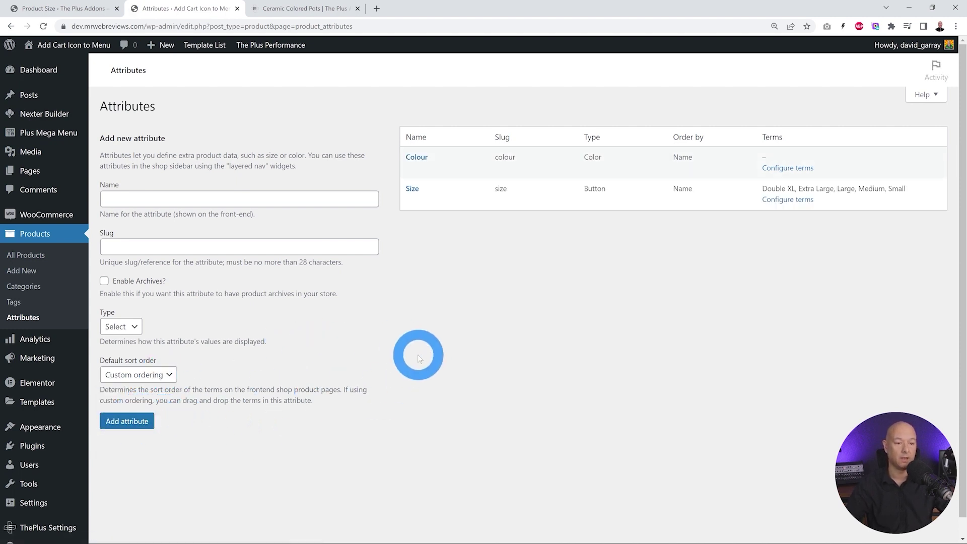
Add the term Black to the Colour attribute with the near-black swatch colour #0c0c0c.
left_click(779, 169)
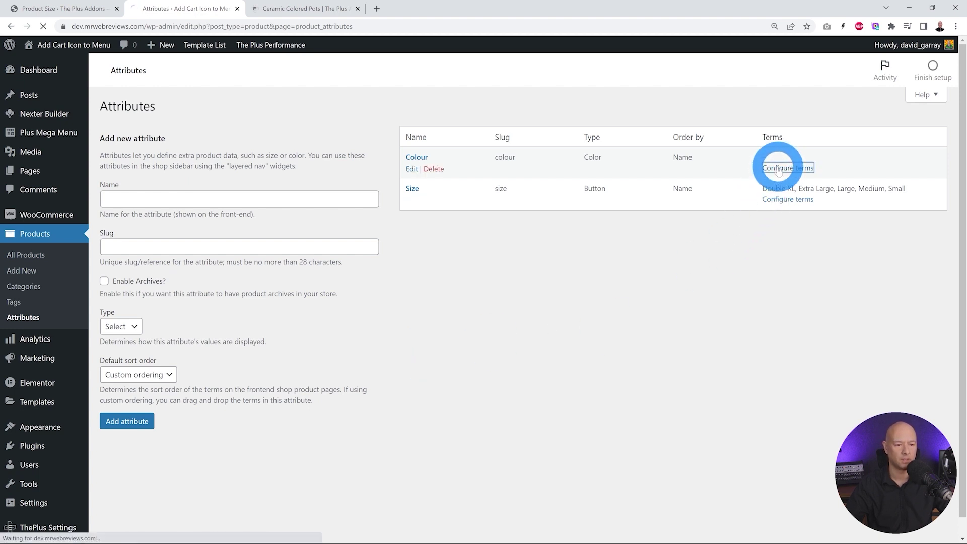
left_click(272, 215)
type("Black")
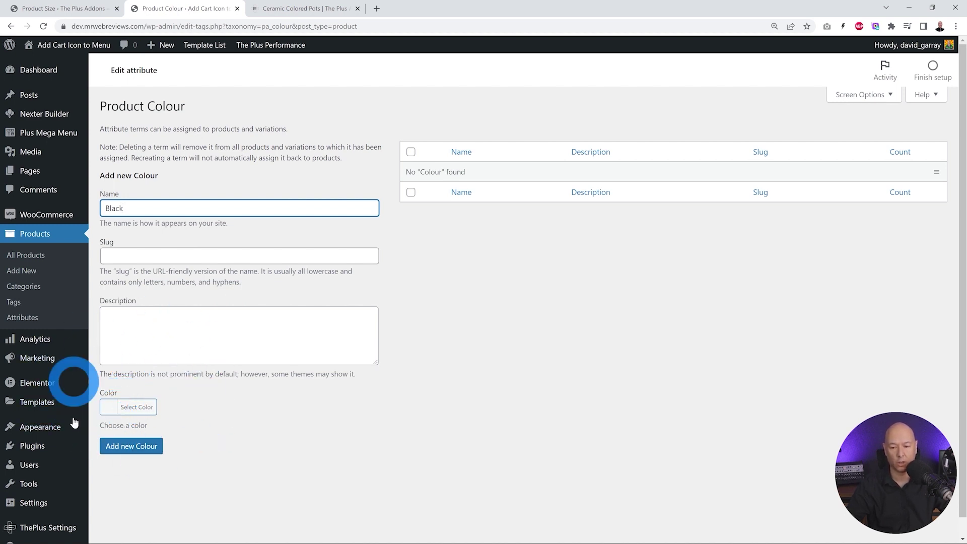
left_click(133, 407)
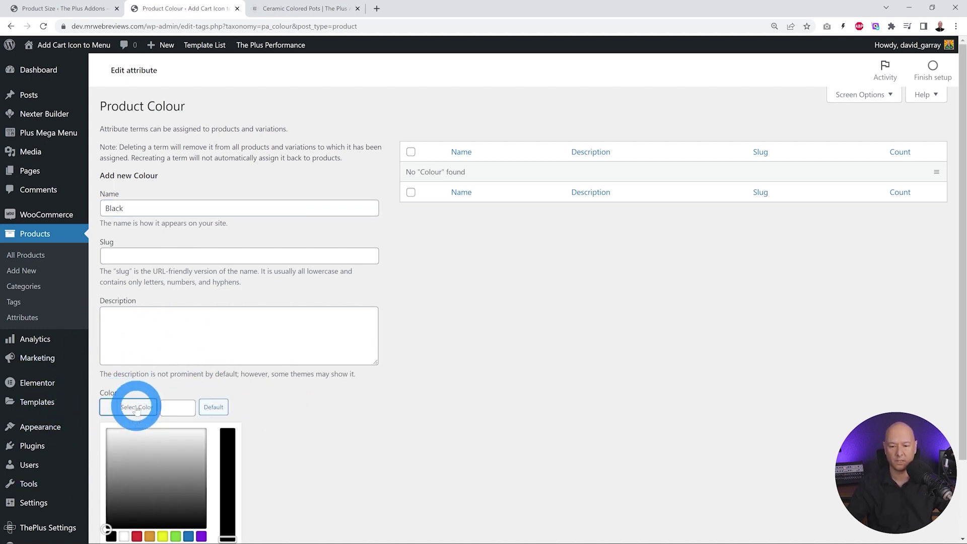
left_click(107, 521)
scroll(108, 521, "down", 1)
left_click(345, 368)
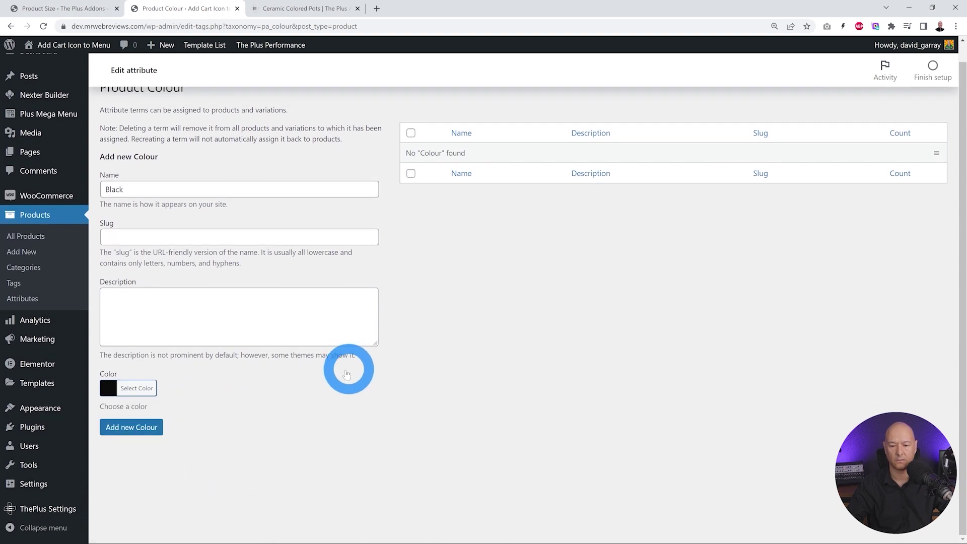
left_click(152, 432)
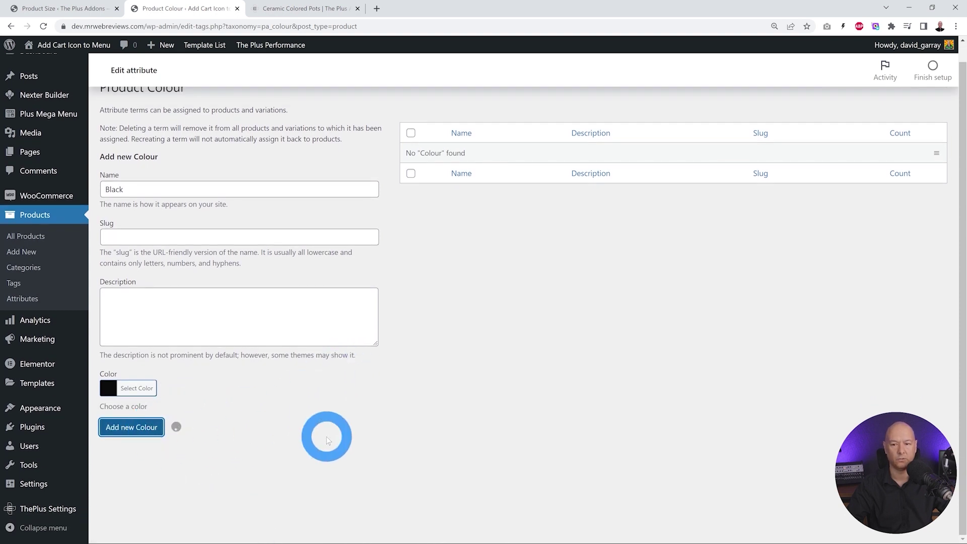
Add the term Red to the Colour attribute with a red swatch colour.
left_click(247, 234)
type("Red")
left_click(137, 427)
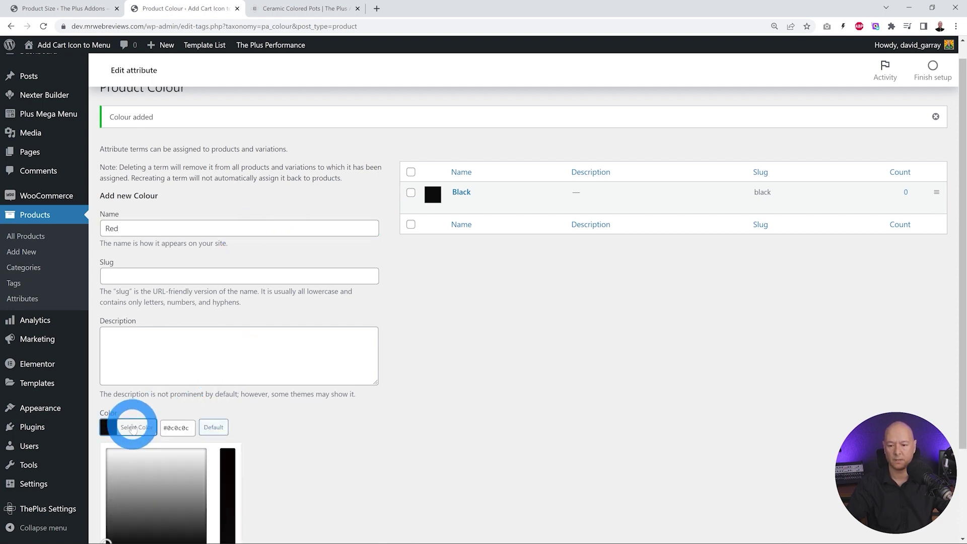
scroll(344, 410, "down", 2)
left_click(136, 444)
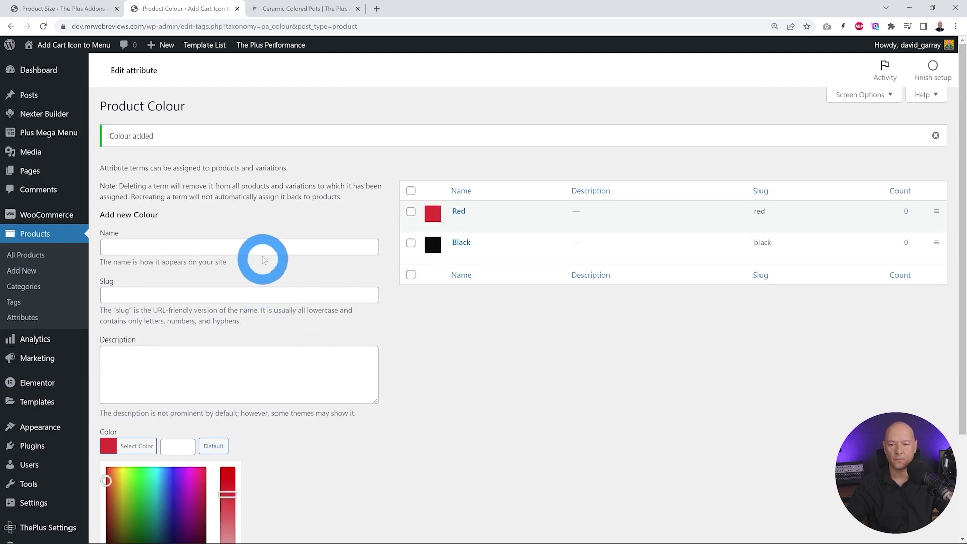
Add the term Yellow to the Colour attribute with a bright yellow swatch colour.
type("ellow")
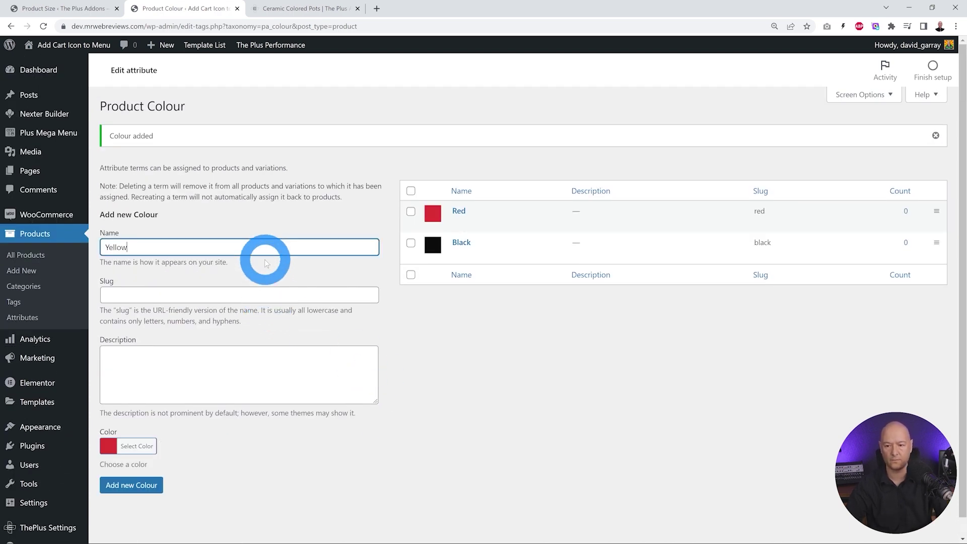
left_click(138, 447)
scroll(164, 460, "down", 3)
left_click(162, 444)
left_click(137, 481)
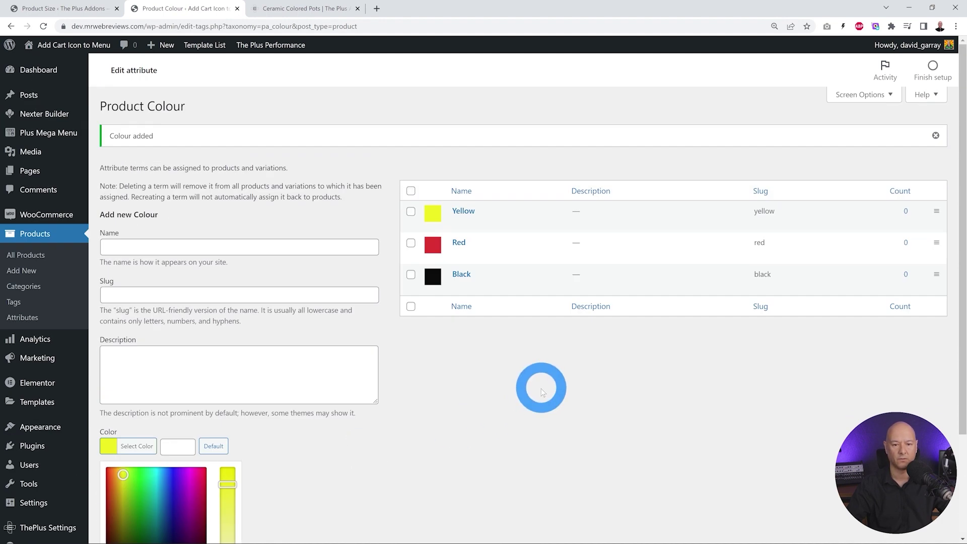
left_click(532, 423)
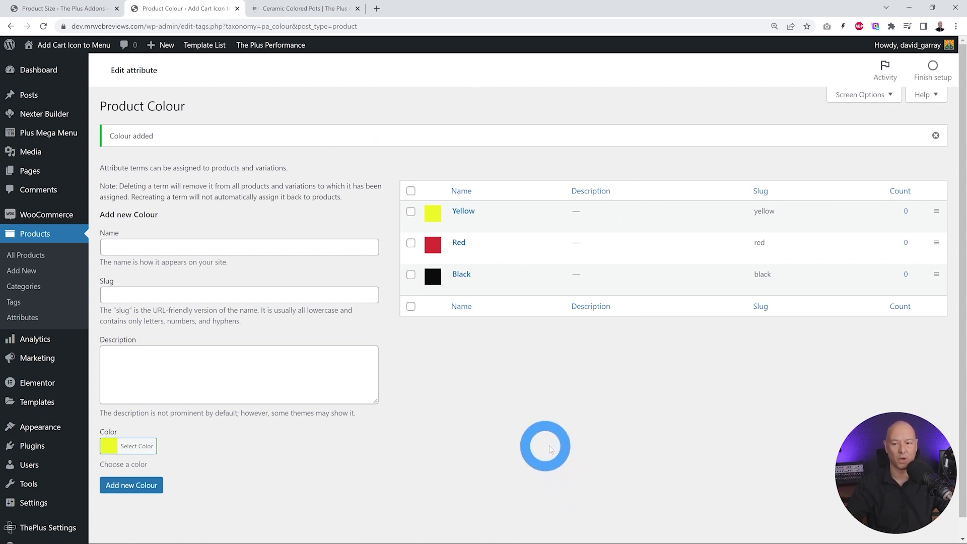
Create a product attribute named Brand with type Image and default sort order Name.
left_click(31, 320)
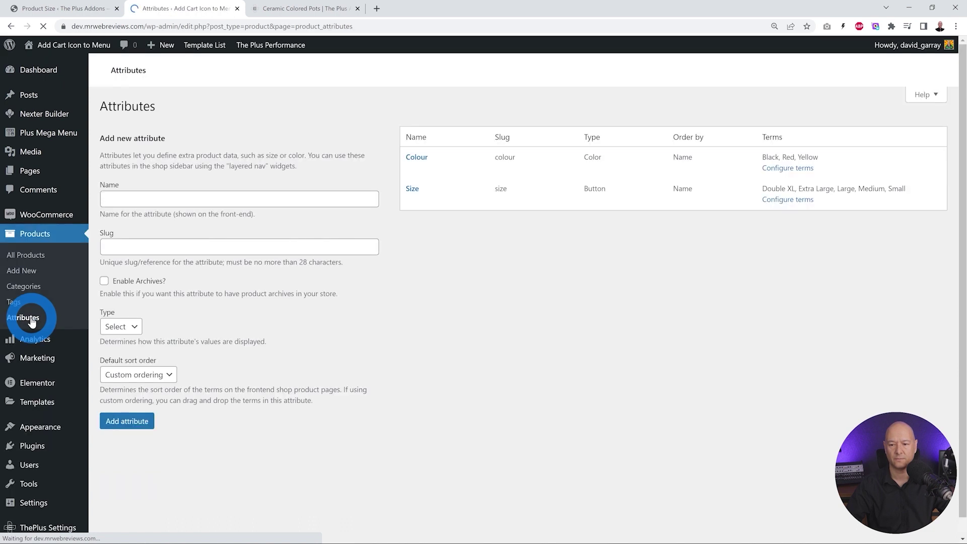
left_click(204, 201)
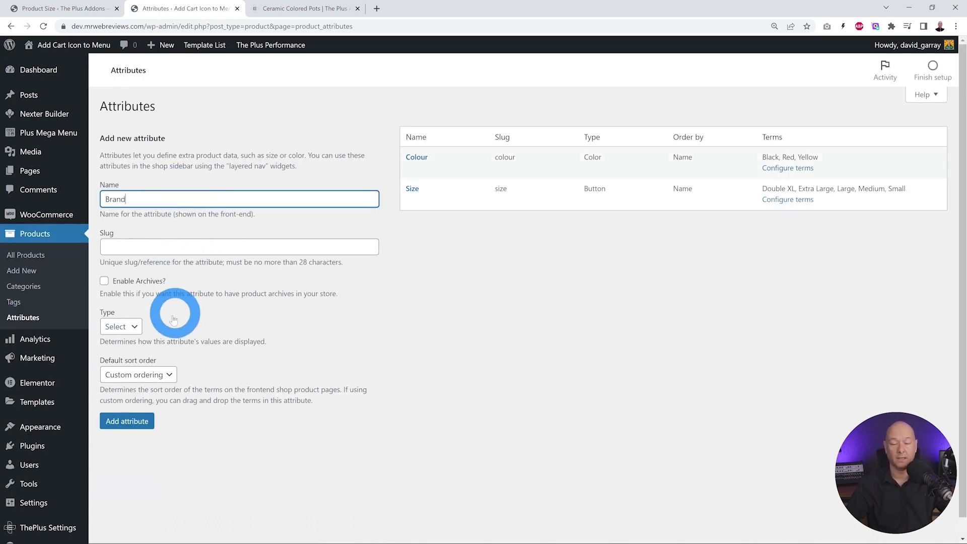
left_click(128, 327)
left_click(130, 363)
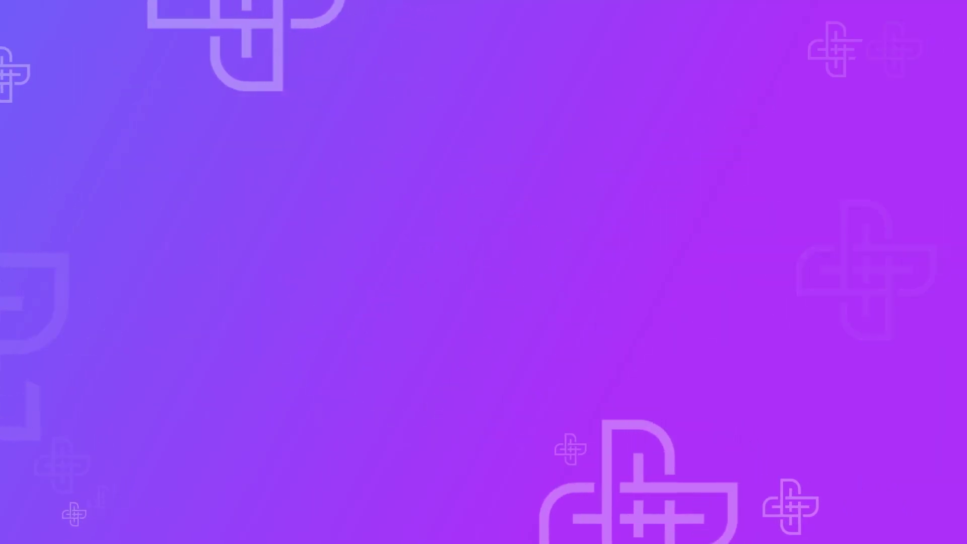
left_click(151, 375)
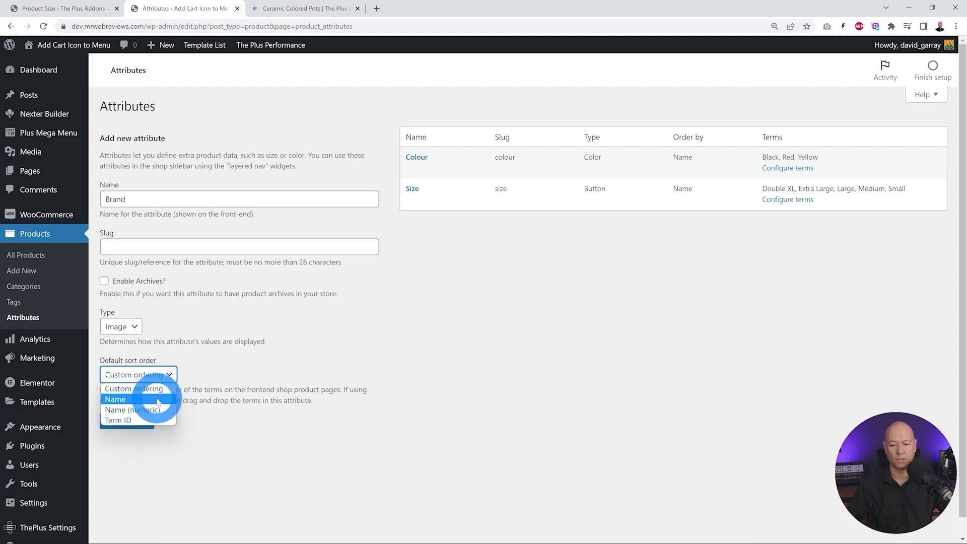
left_click(159, 401)
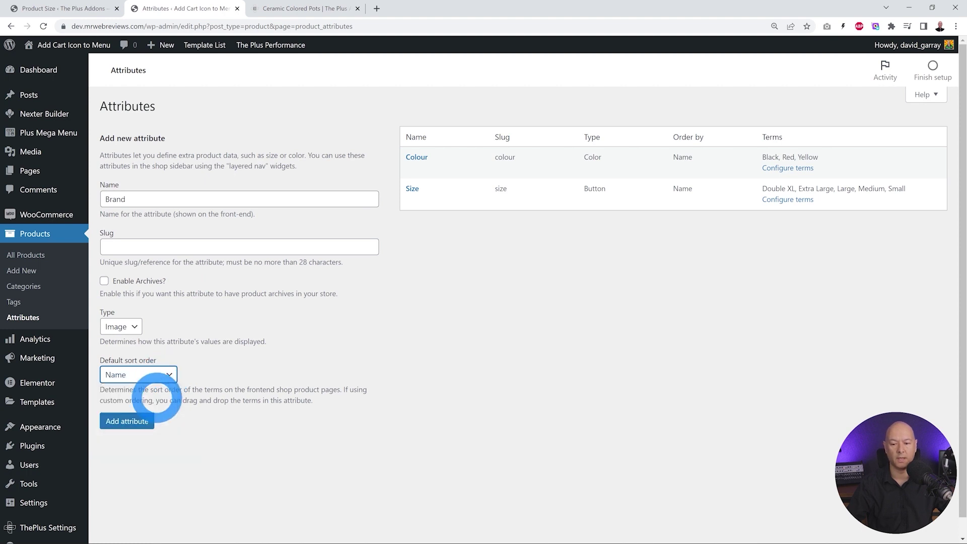
left_click(141, 421)
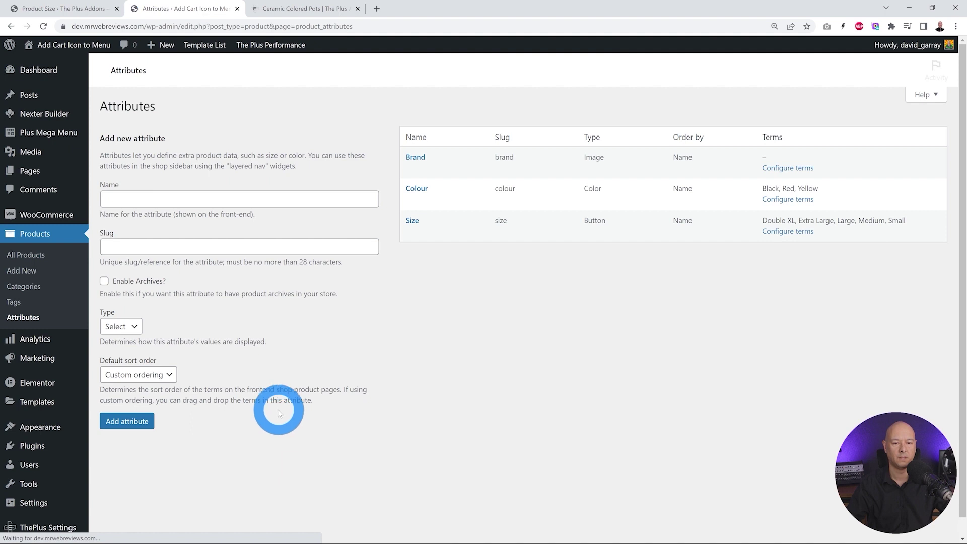
Add the term Adidas to the Brand attribute with the Adidas logo from the media library as its image.
left_click(801, 169)
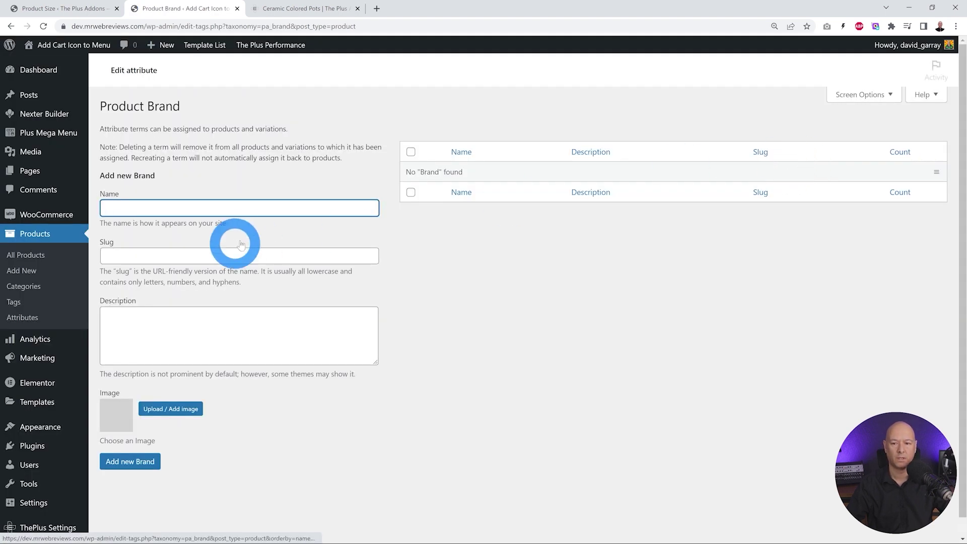
type("Adidas")
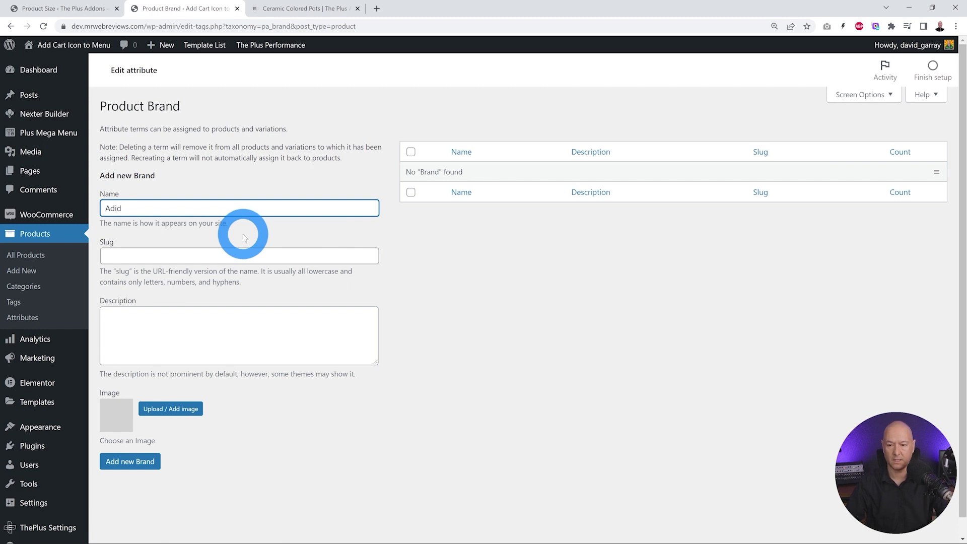
left_click(151, 410)
left_click(170, 411)
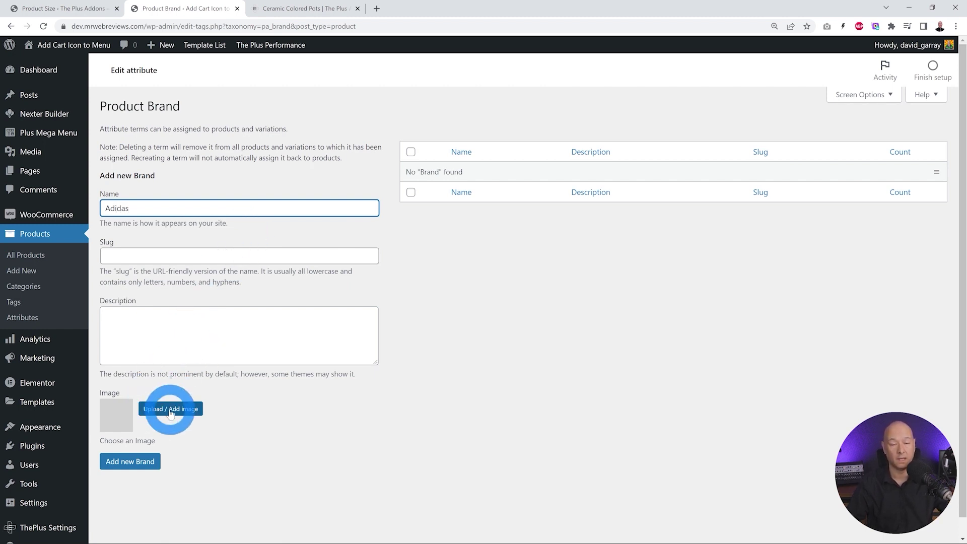
left_click(184, 413)
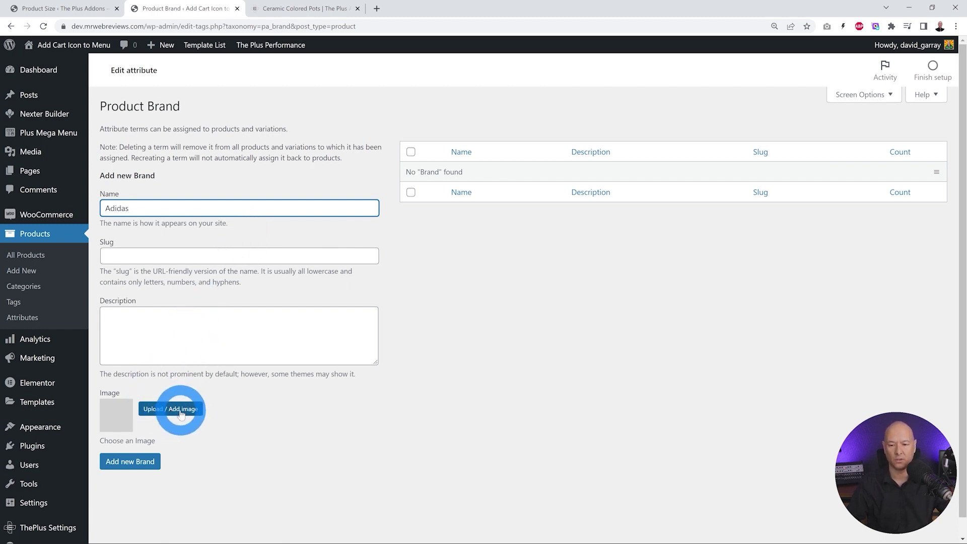
left_click(182, 410)
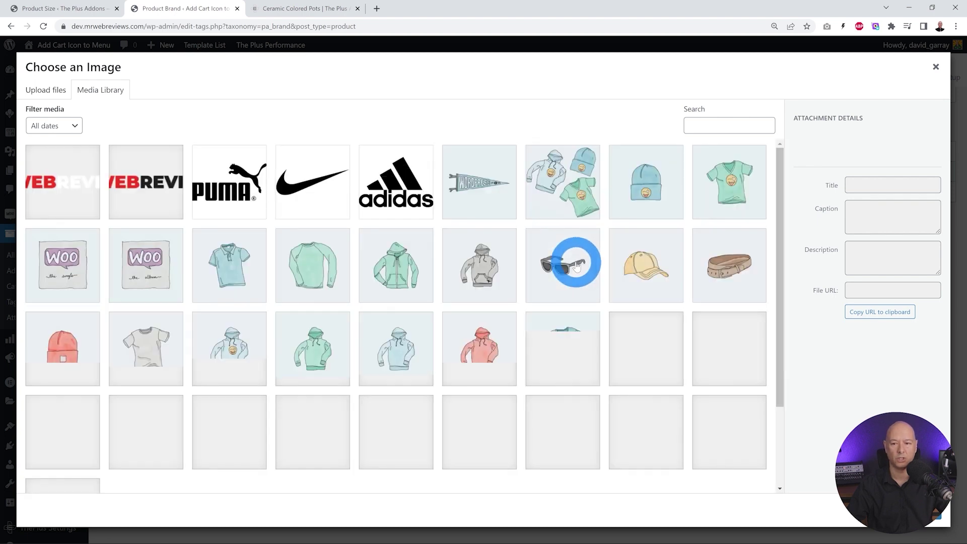
left_click(482, 270)
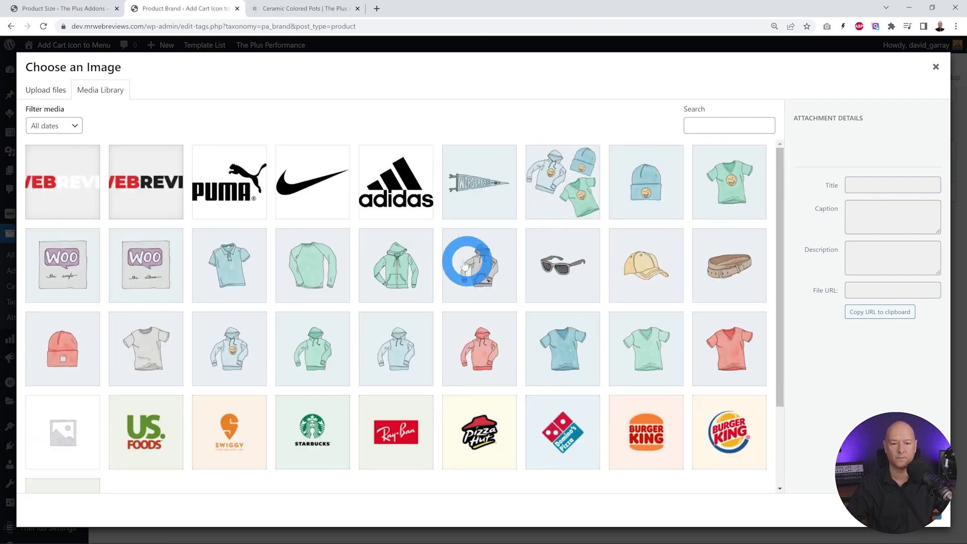
left_click(398, 194)
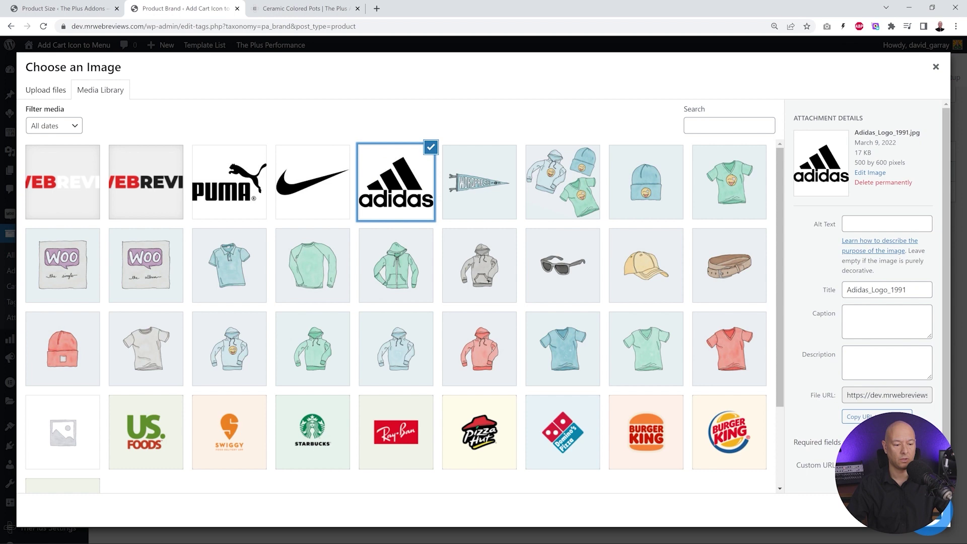
left_click(932, 510)
left_click(132, 463)
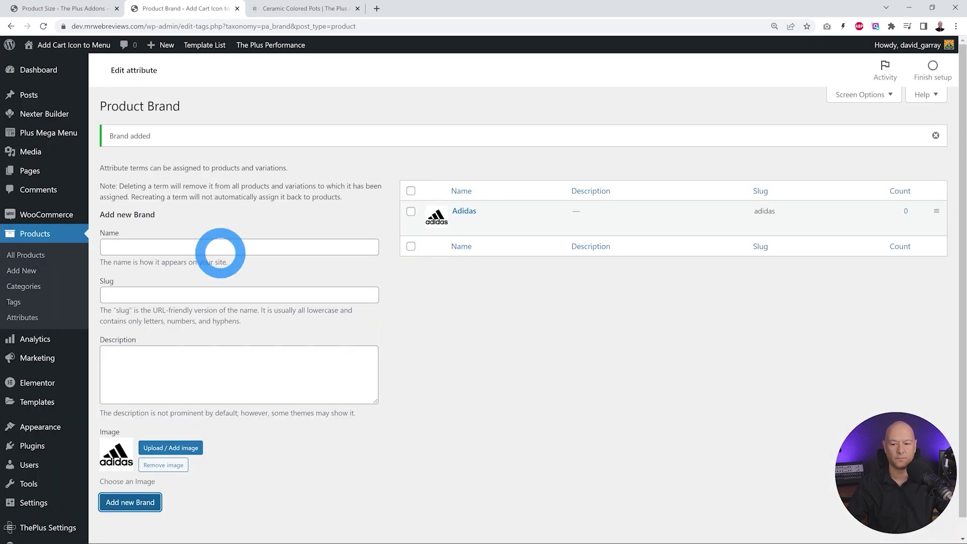
Add the term Nike to the Brand attribute with the Nike swoosh logo as its image.
left_click(218, 245)
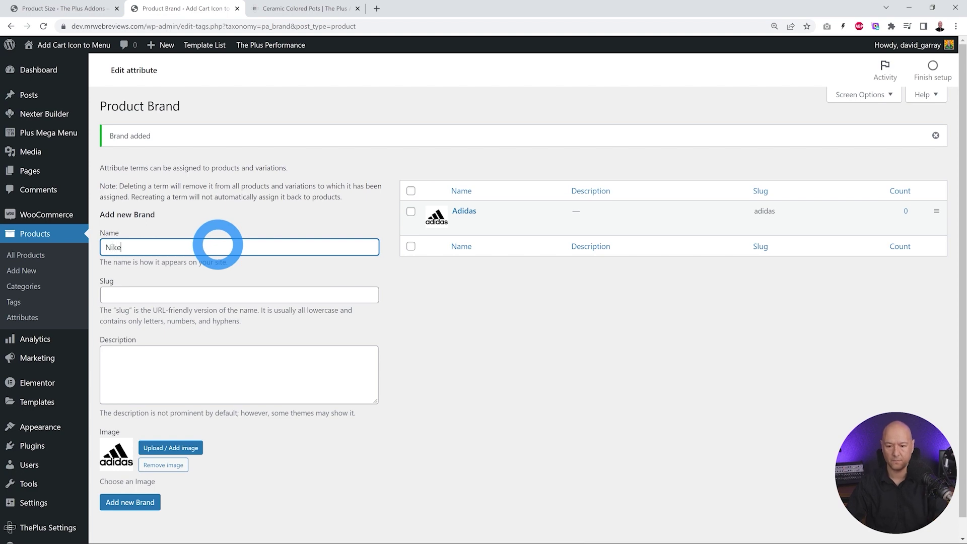
left_click(194, 448)
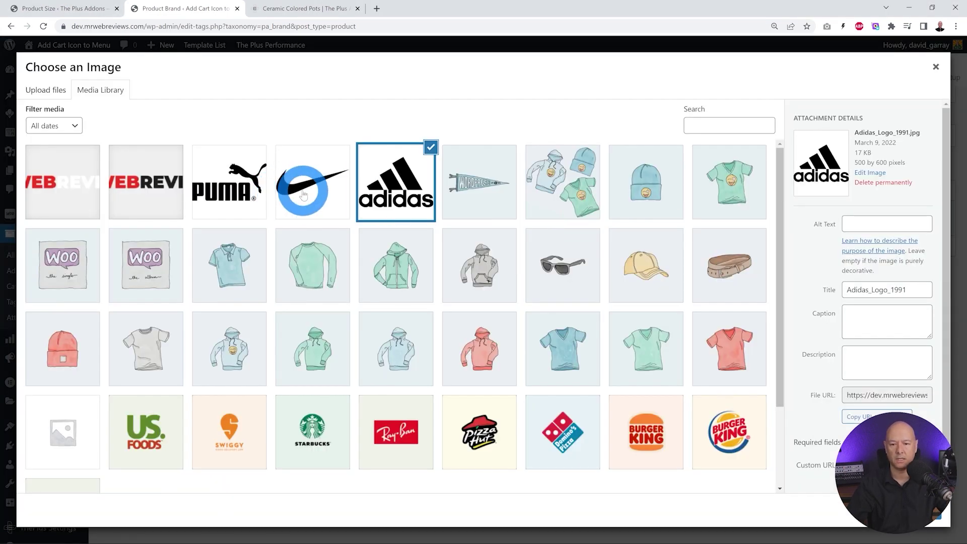
left_click(312, 182)
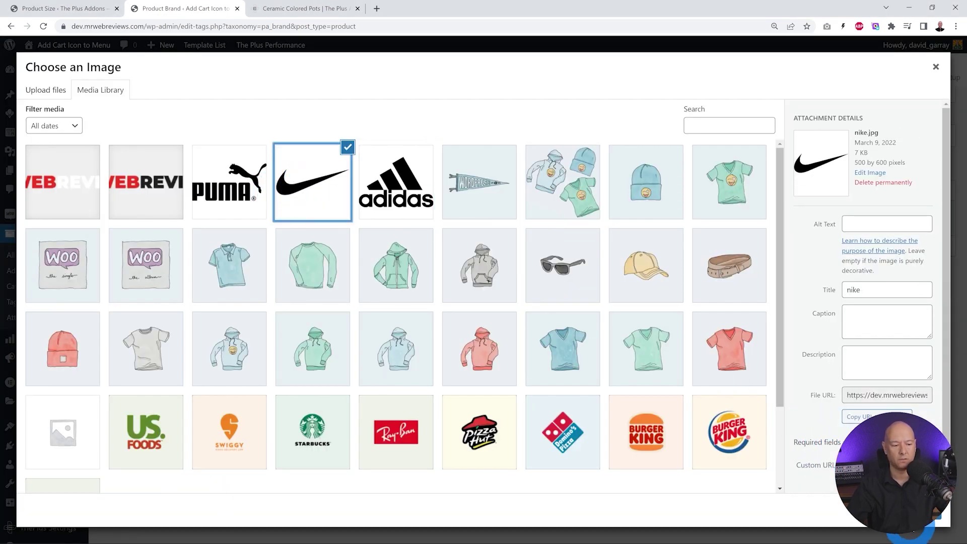
left_click(912, 529)
left_click(127, 503)
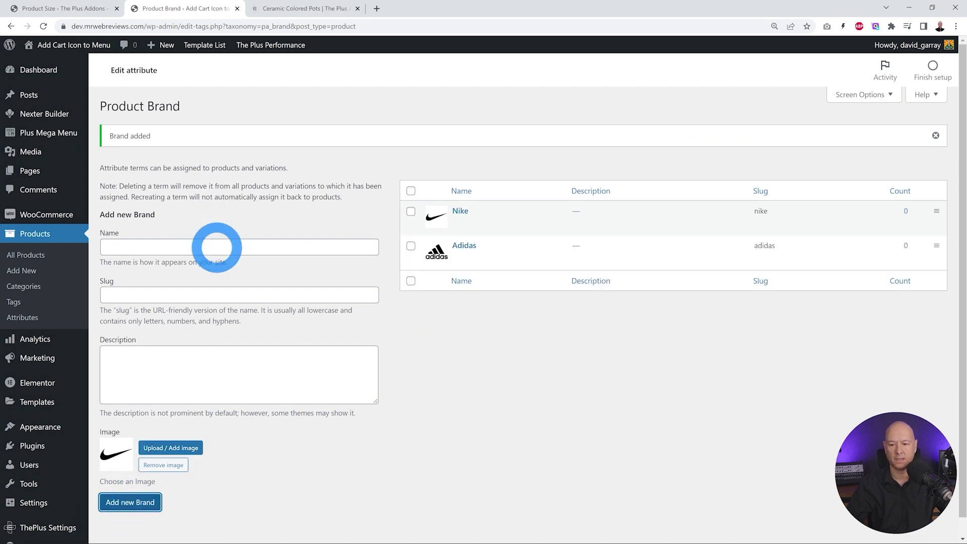
Add the term Puma to the Brand attribute with the Puma logo as its image.
left_click(213, 247)
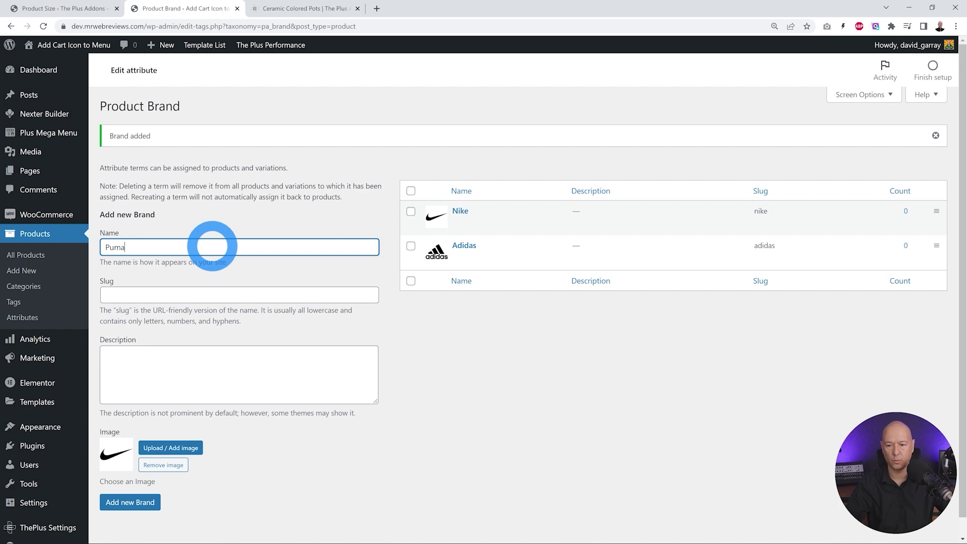
type("Puma")
left_click(166, 448)
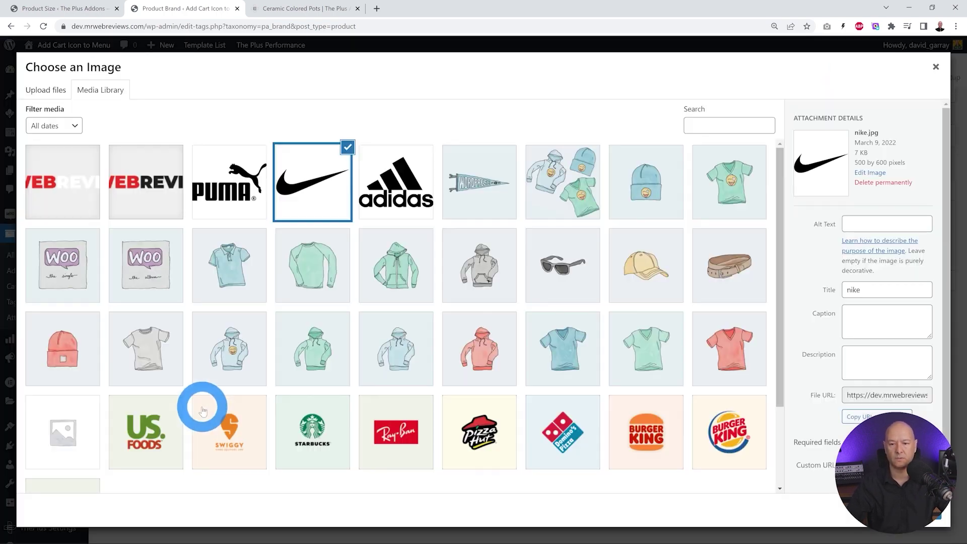
left_click(228, 175)
left_click(907, 511)
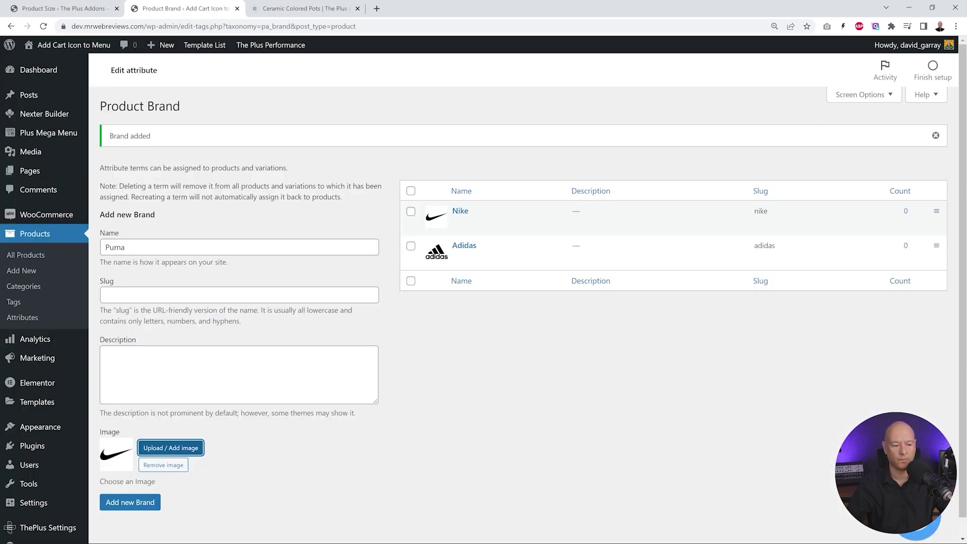
left_click(130, 502)
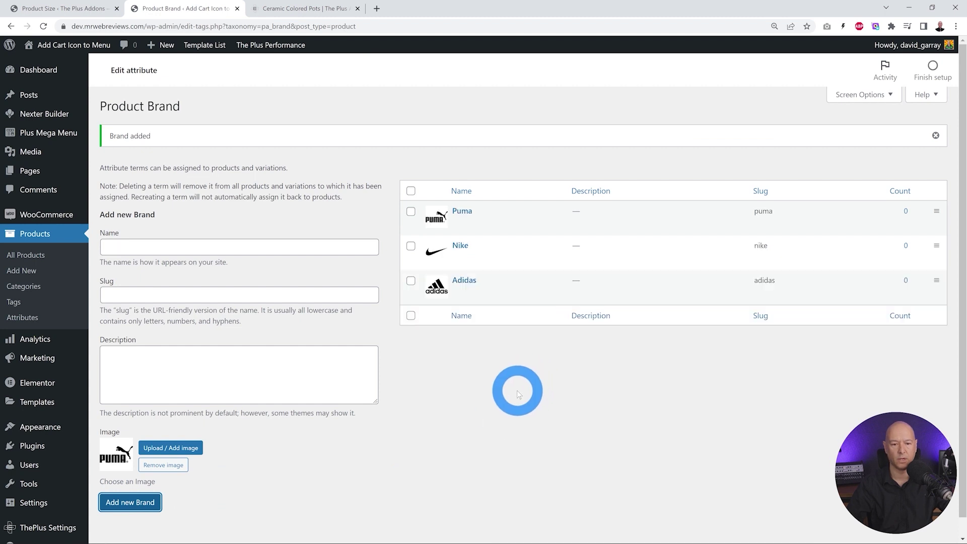
Review the product attributes list and the terms configured for the Colour attribute.
left_click(22, 317)
left_click(629, 491)
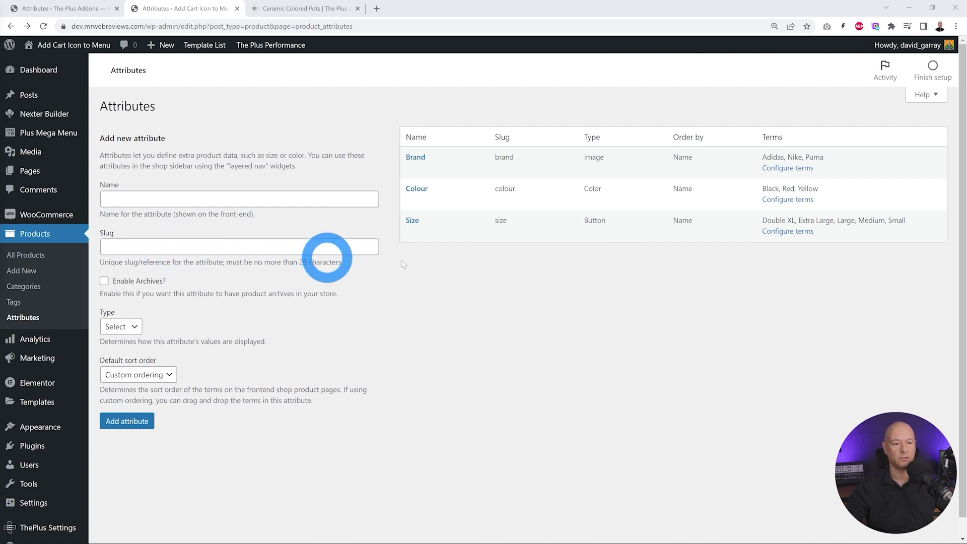
left_click(770, 201)
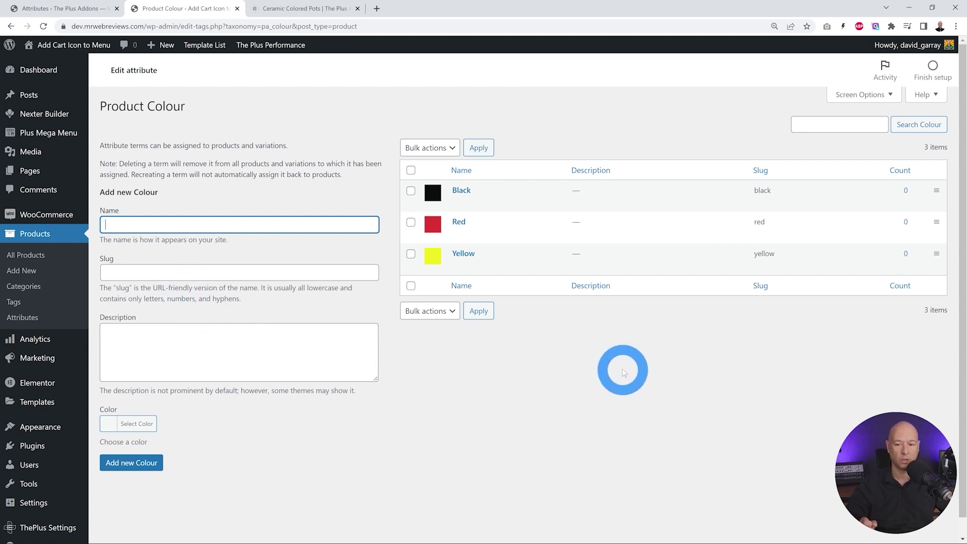
left_click(22, 318)
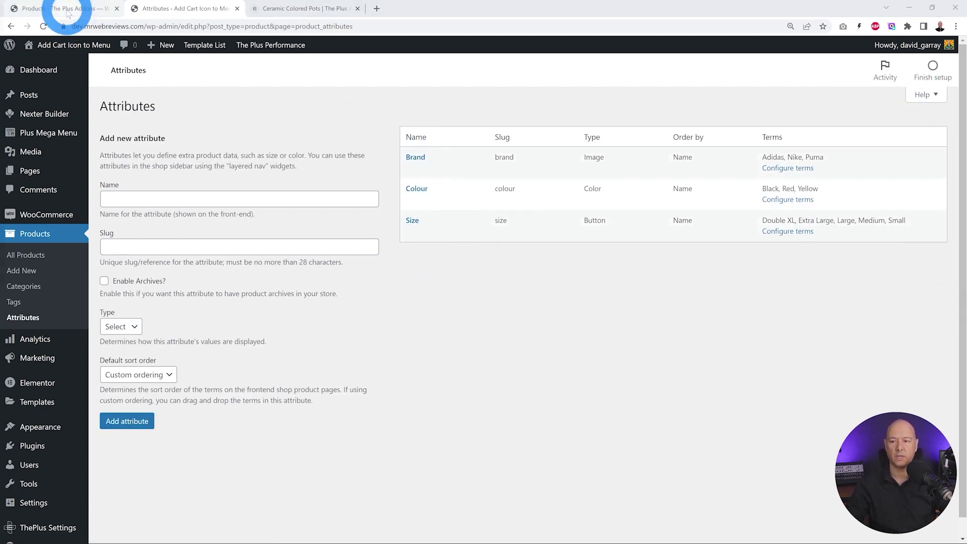
On The Plus Addons site, create a product titled T-Shirt with a description beginning "Useful and comfortable T-shirt in 100% cotton. The T-shirt has a ribbed neck".
left_click(50, 9)
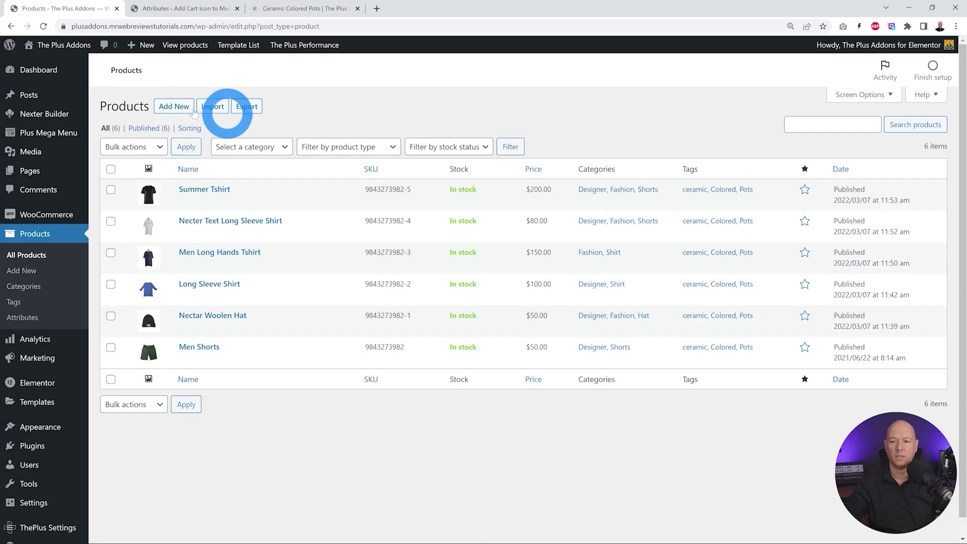
left_click(174, 107)
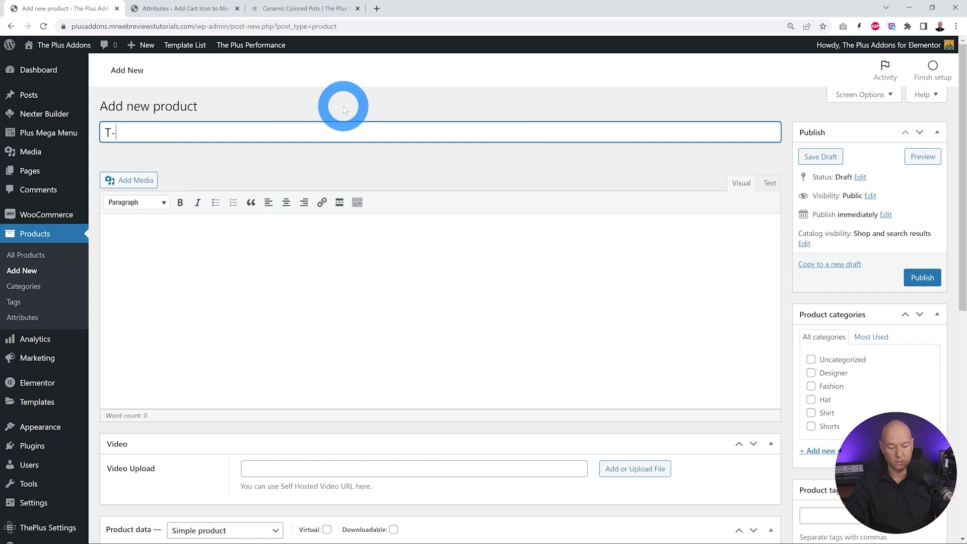
type("T-Shirt")
left_click(302, 270)
type("Useful and comfortable T-shirt in 100% cotton. The T-shirt has a ribbed neck and reinforced neck and shoulder seams. Same T-shirt as 3325 but now sold singly instead of in multi-shirt packages. We’ve added a new size group to our popular classic 3525 to meet the need for longer t-shirts - S Tall-3XL Tall.")
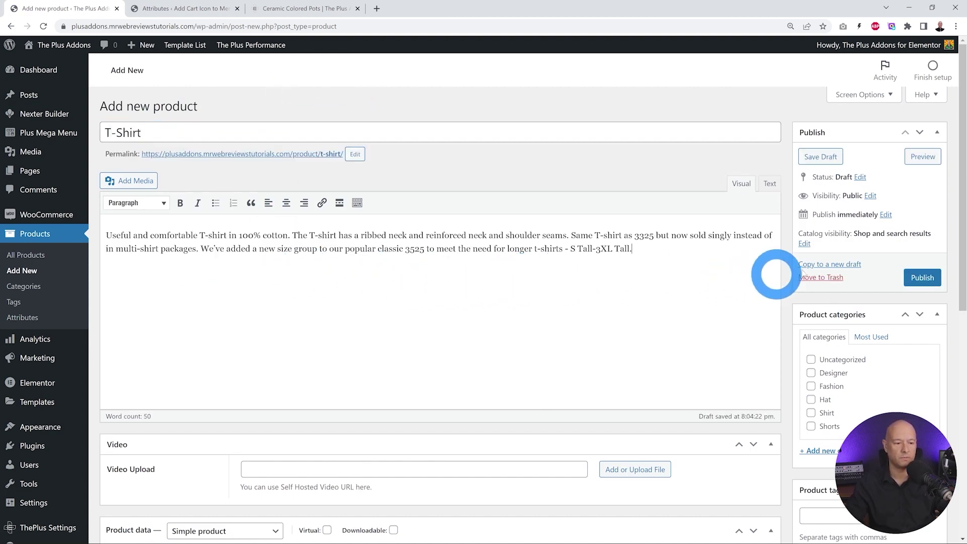
Assign the T-Shirt product to the categories Shirt, Fashion and Designer.
scroll(917, 274, "down", 2)
left_click(812, 311)
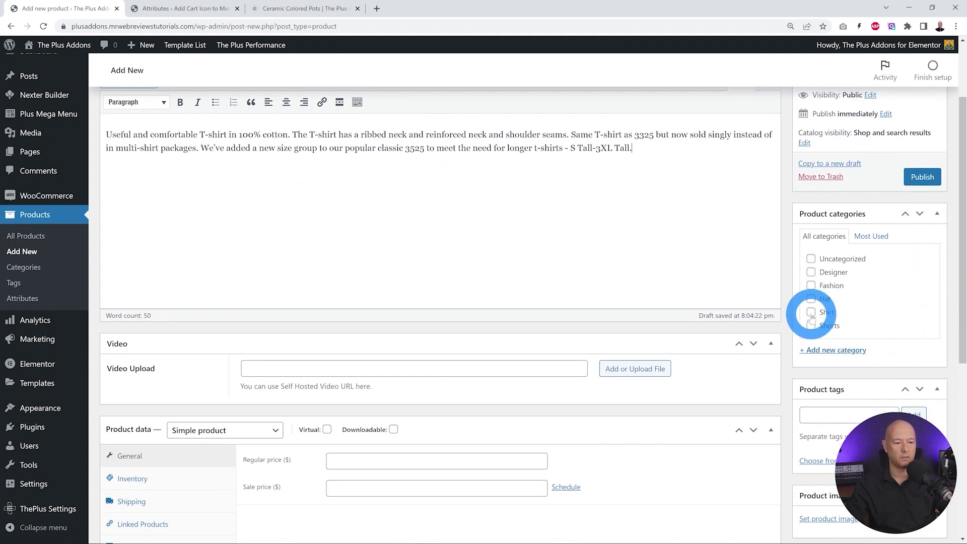
left_click(811, 285)
left_click(811, 272)
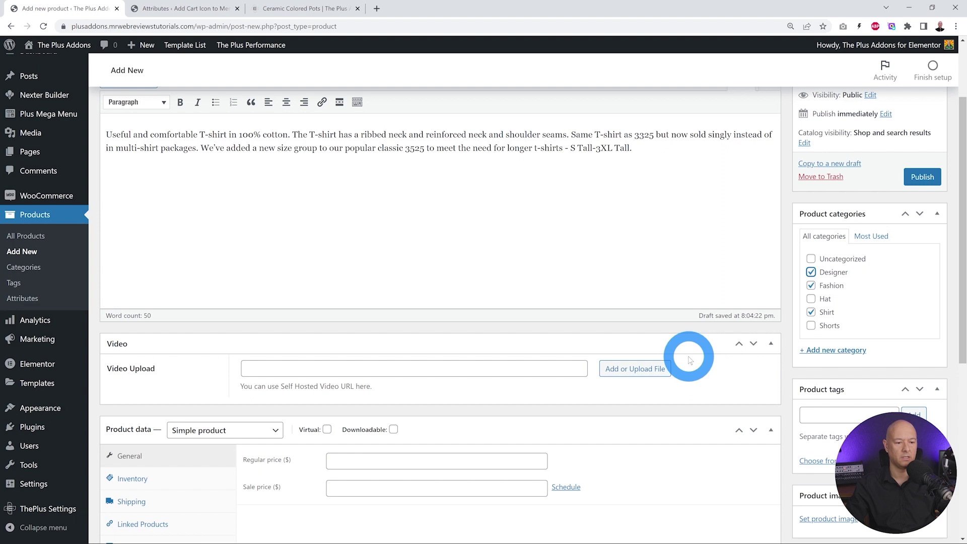
Set the product type to Variable product and enter the short description "Useful and comfortable T-shirt in 100% cotton.".
scroll(676, 320, "down", 2)
scroll(678, 321, "down", 3)
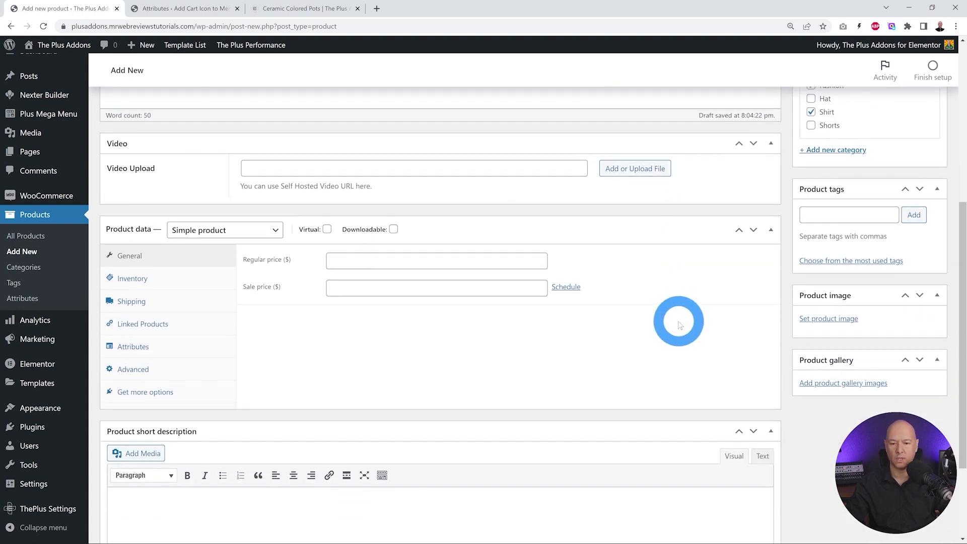
left_click(277, 179)
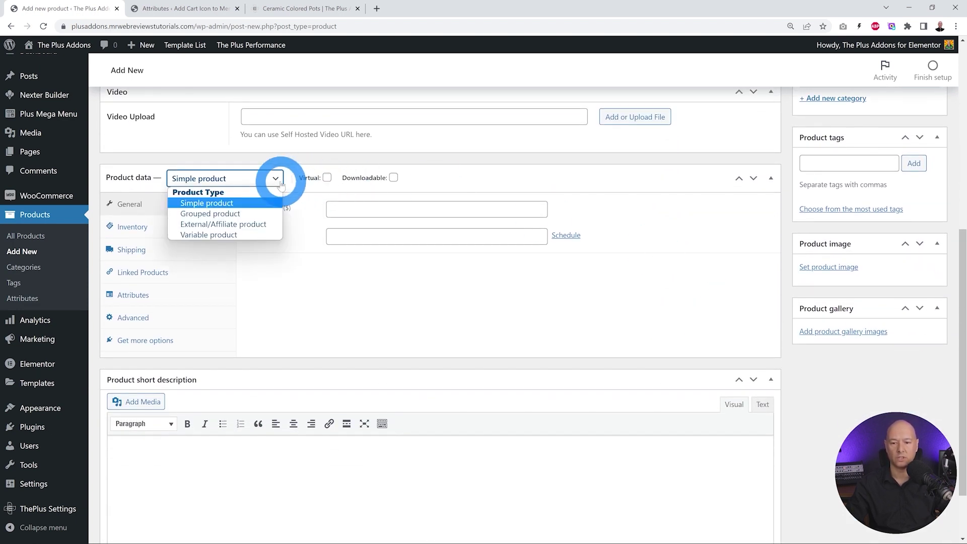
left_click(261, 240)
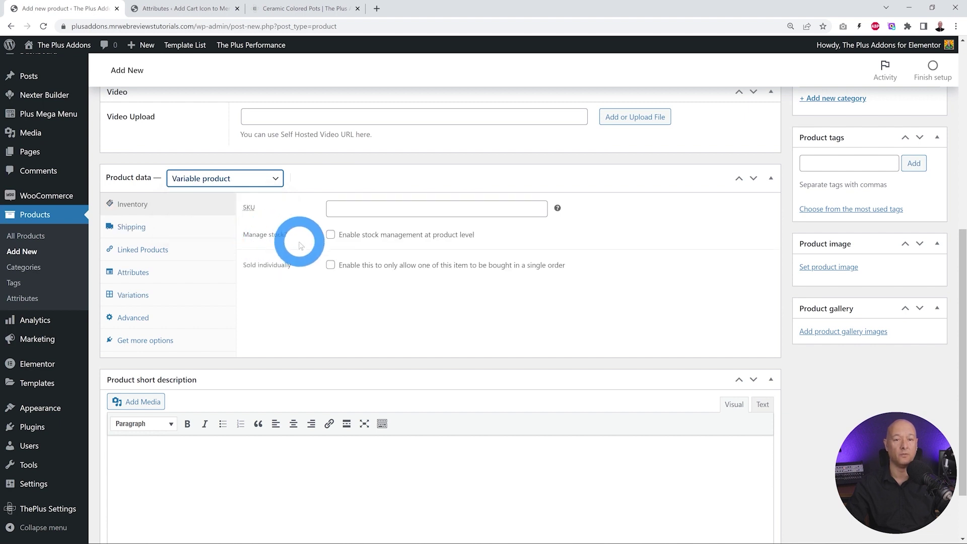
scroll(292, 254, "down", 2)
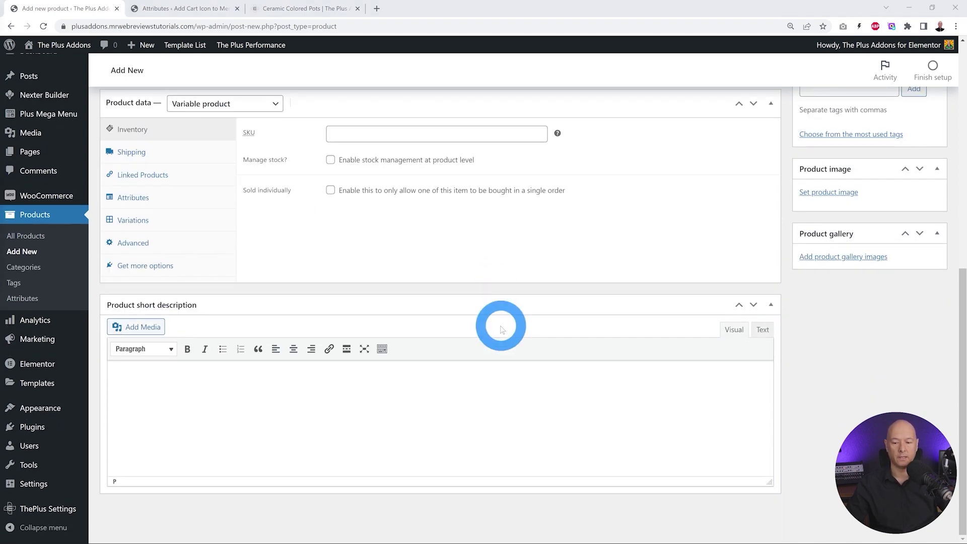
left_click(376, 393)
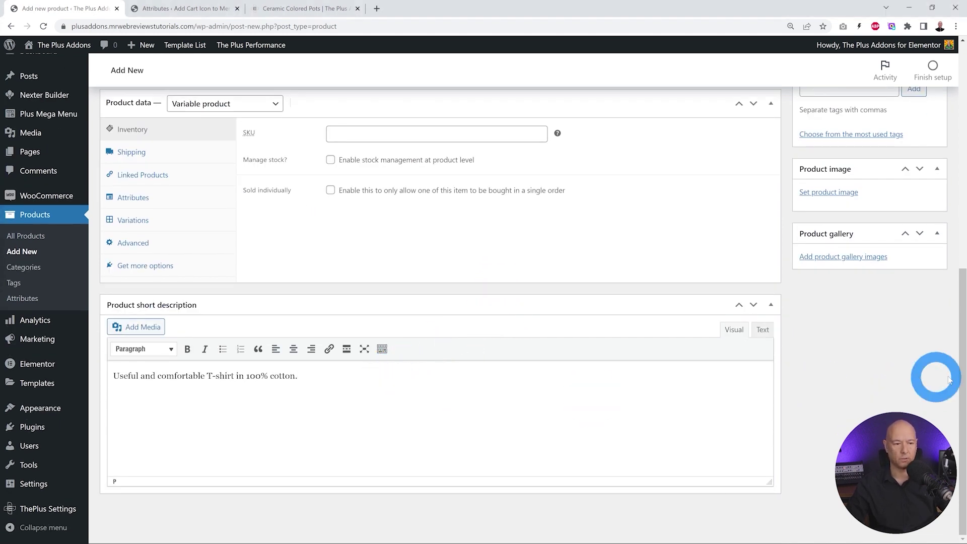
Set the black T-shirt picture from the media library as the product image.
left_click(830, 194)
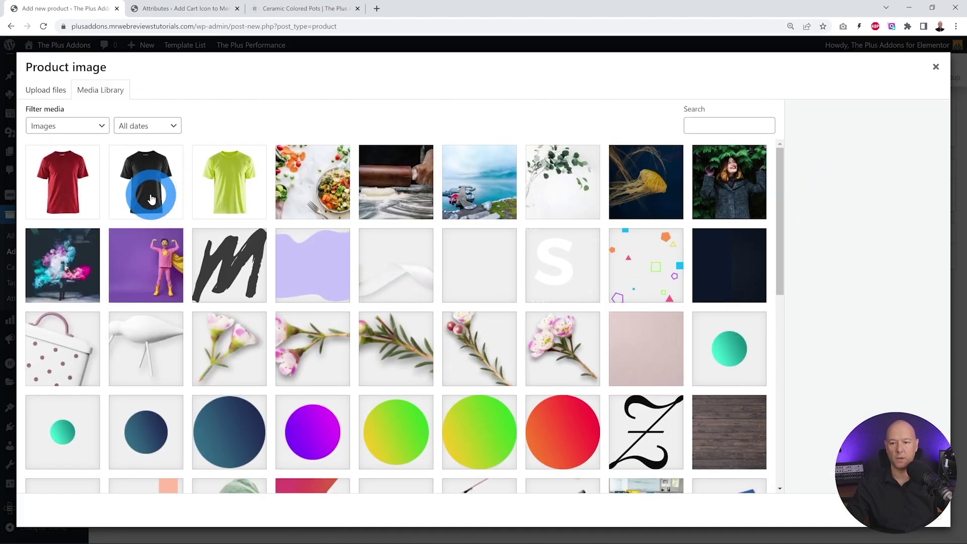
left_click(151, 199)
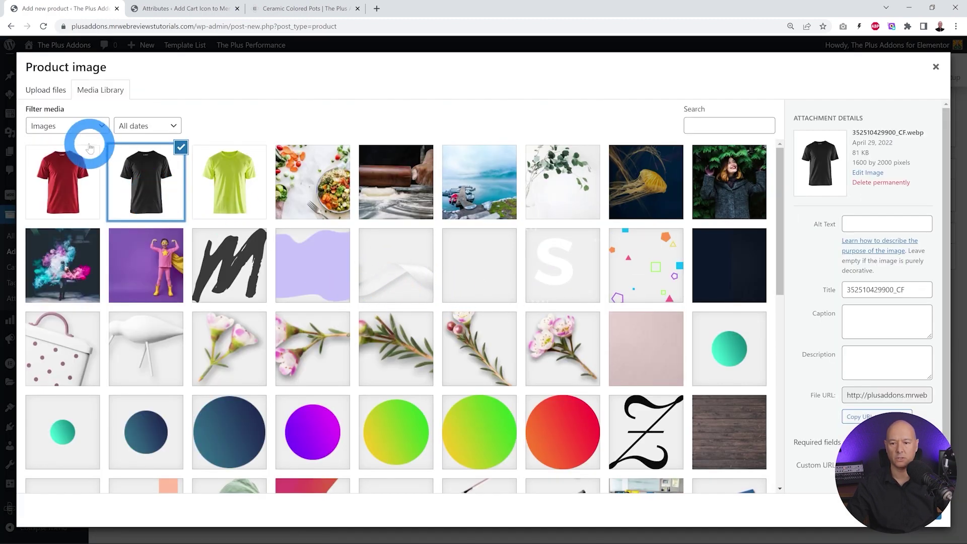
left_click(917, 526)
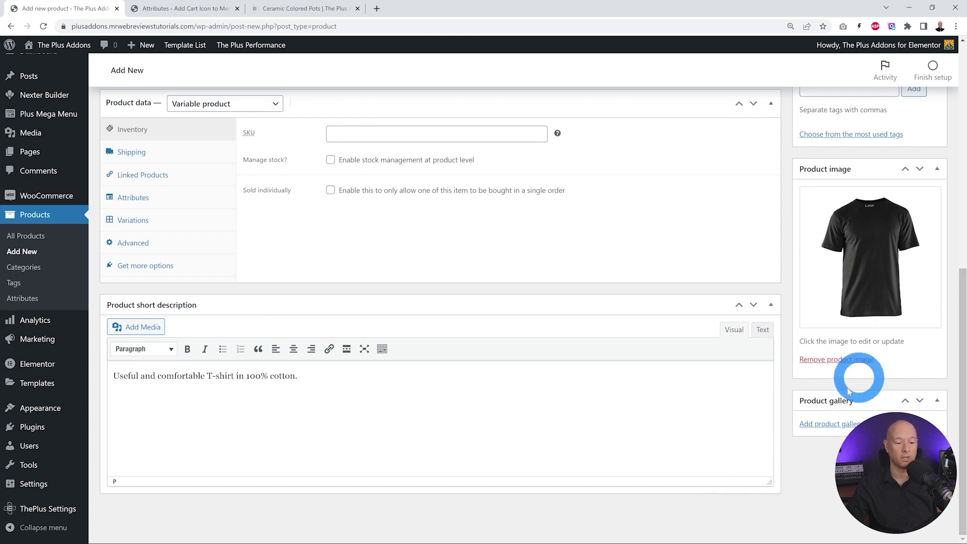
Add the red, yellow-green and black T-shirt pictures from the media library to the product gallery.
left_click(829, 424)
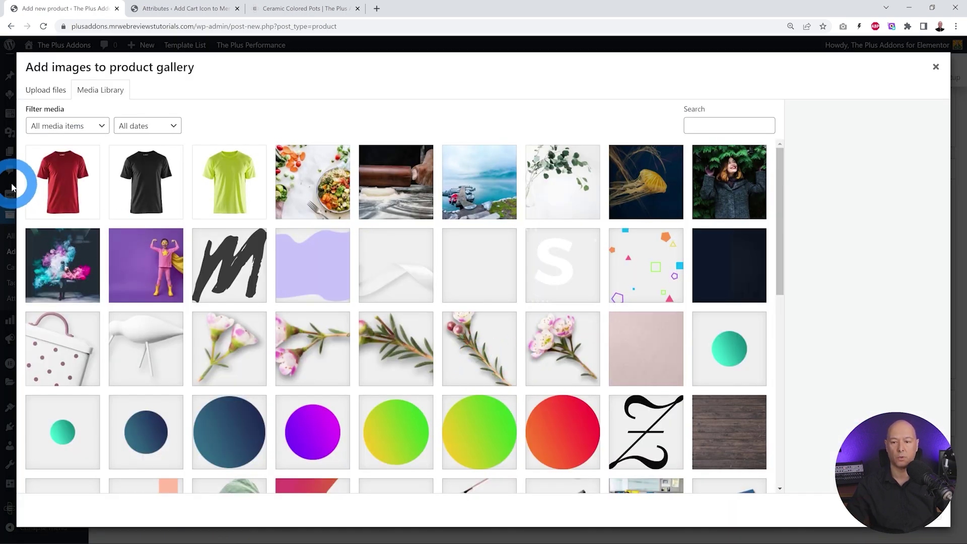
left_click(64, 197)
left_click(217, 202)
left_click(150, 194)
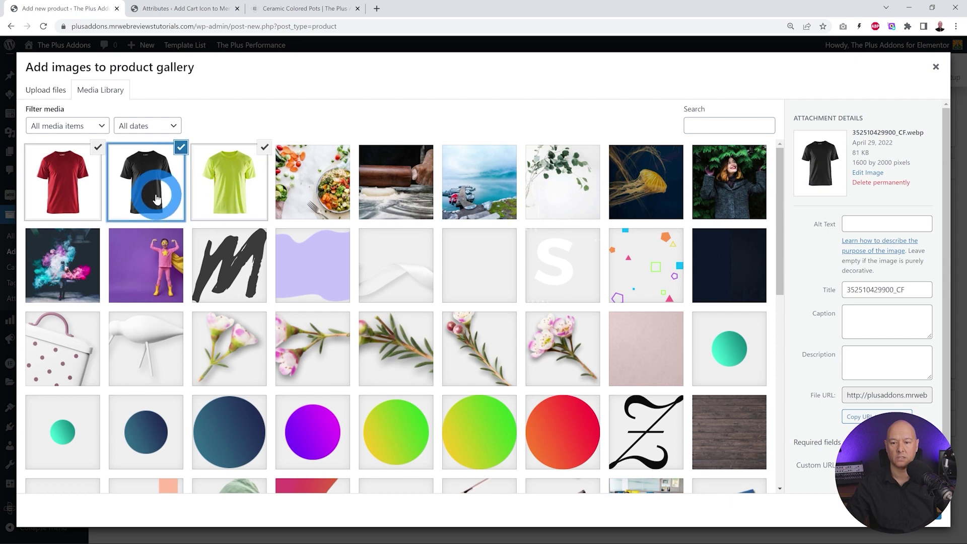
left_click(918, 527)
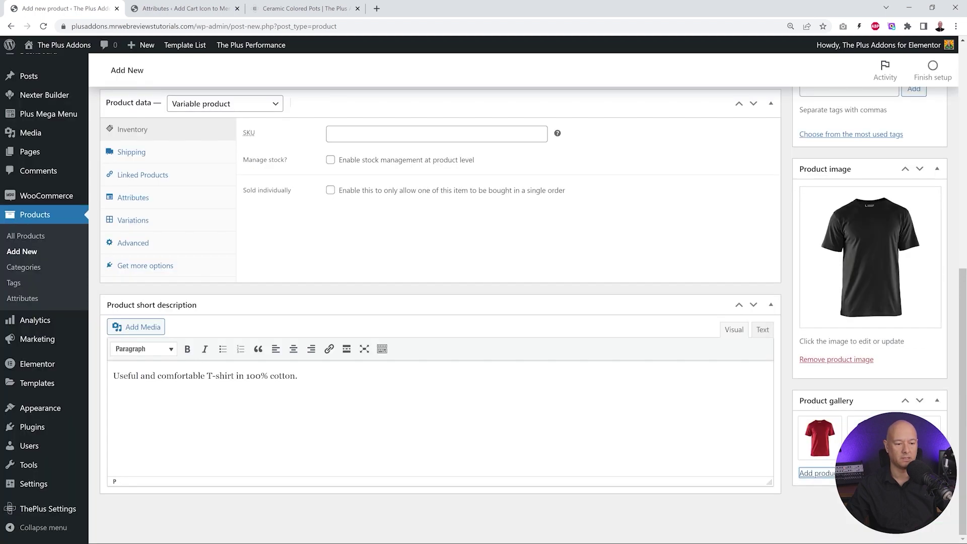
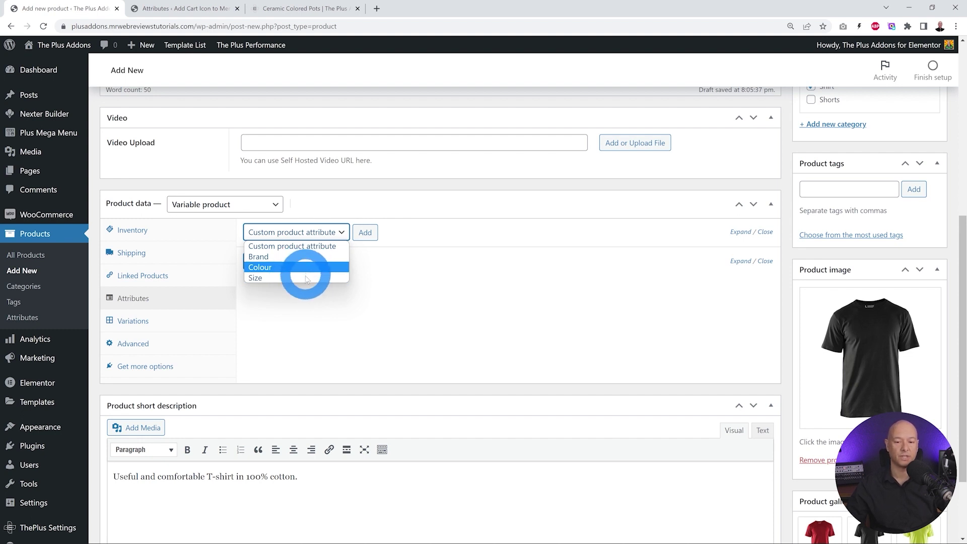
Add the Size attribute to the product with the values L, M and S, and enable it for variations.
left_click(275, 279)
left_click(367, 232)
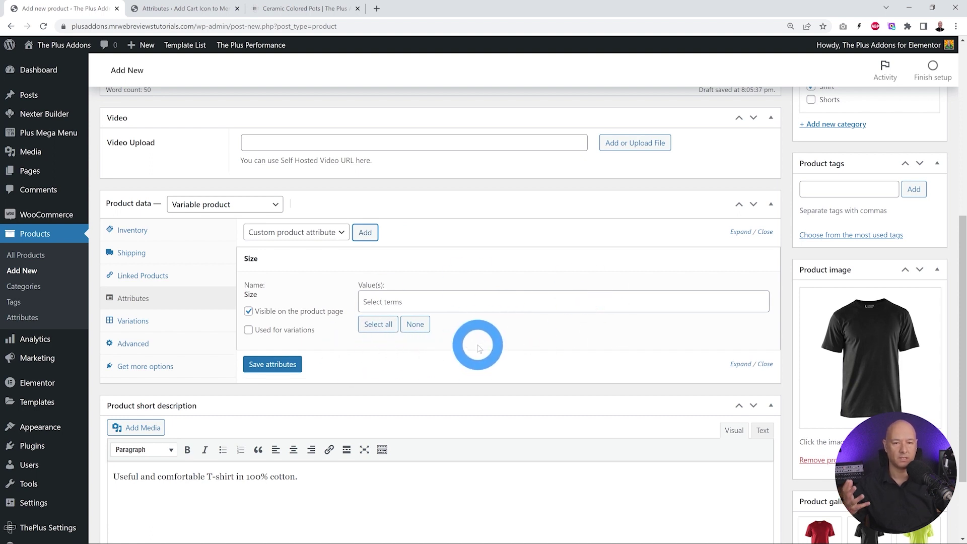
left_click(460, 302)
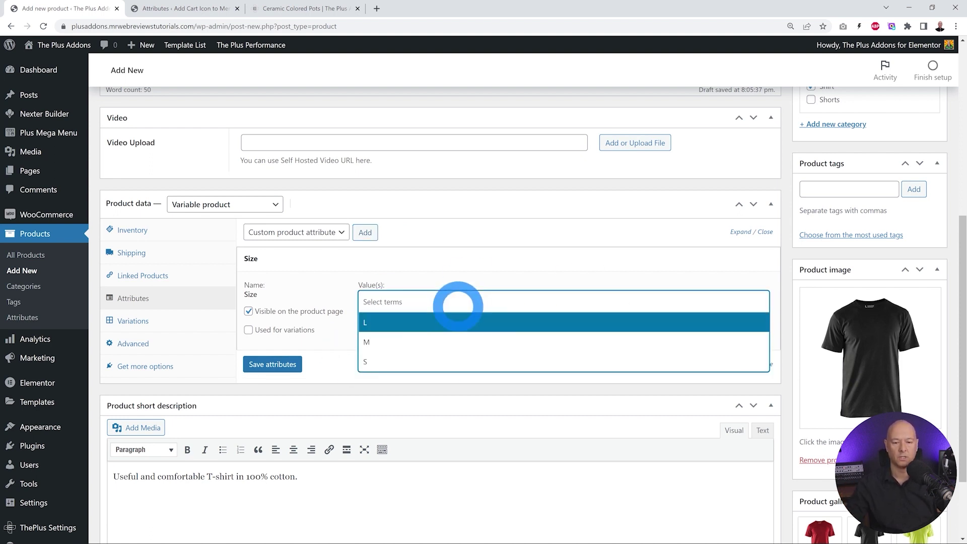
left_click(392, 343)
left_click(421, 302)
left_click(404, 341)
left_click(432, 304)
left_click(436, 333)
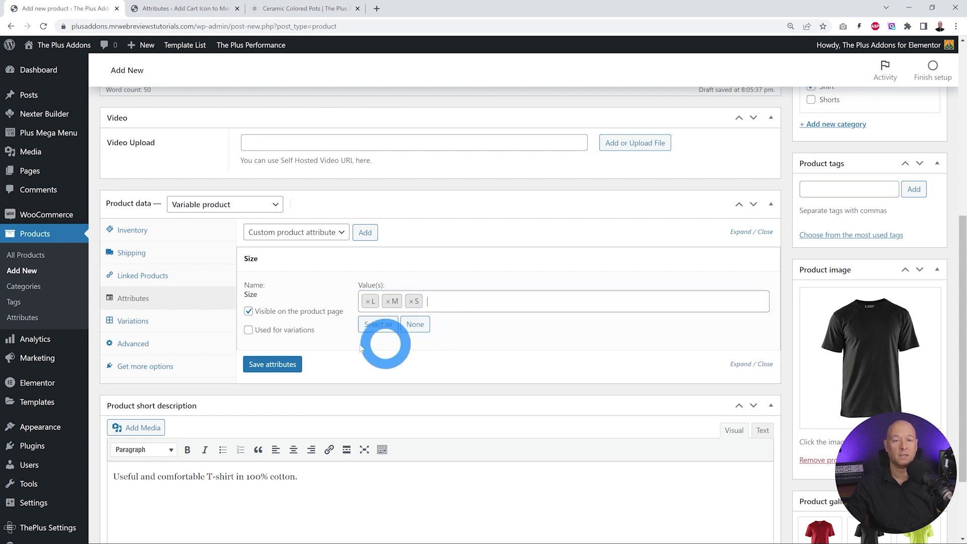
left_click(250, 332)
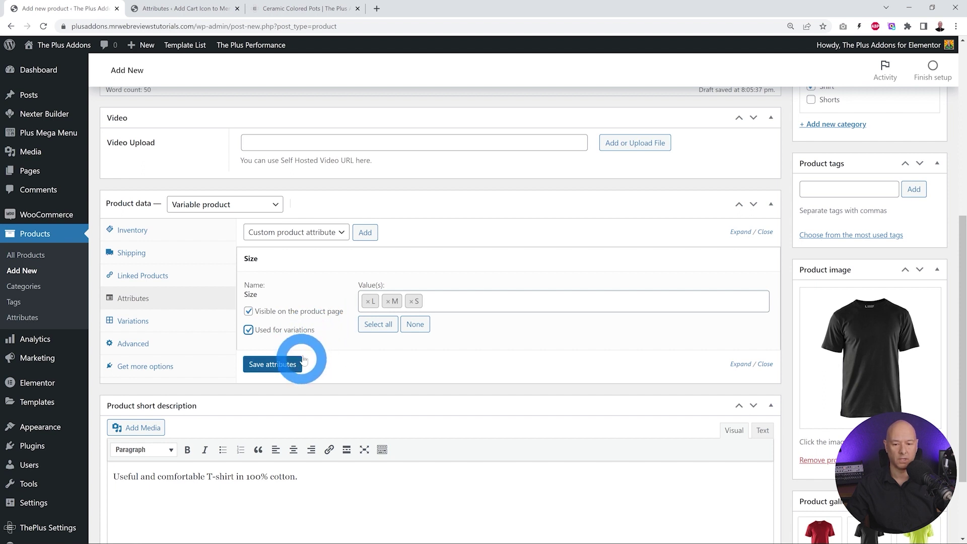
Add the Colour attribute to the product with the values Black, Red and Yellow, and enable it for variations.
left_click(343, 239)
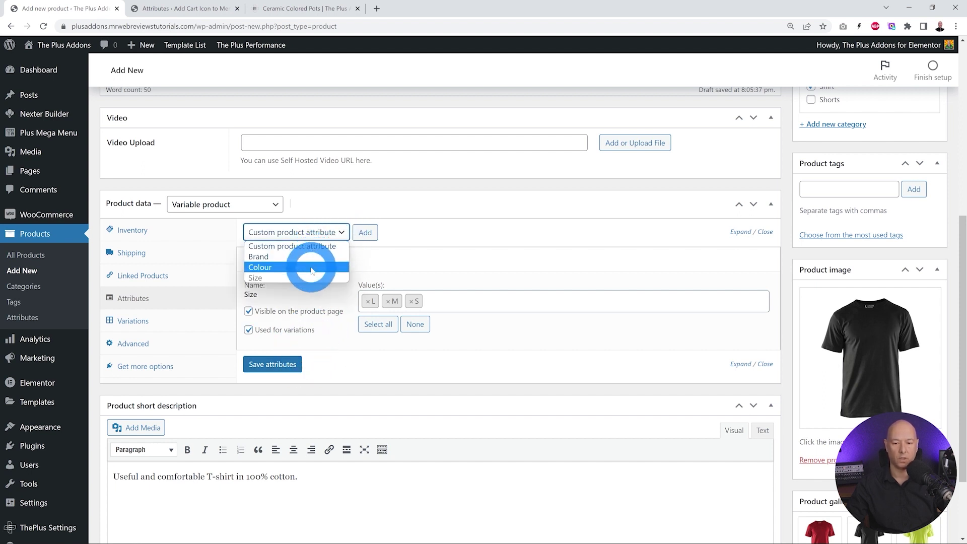
left_click(332, 264)
left_click(365, 232)
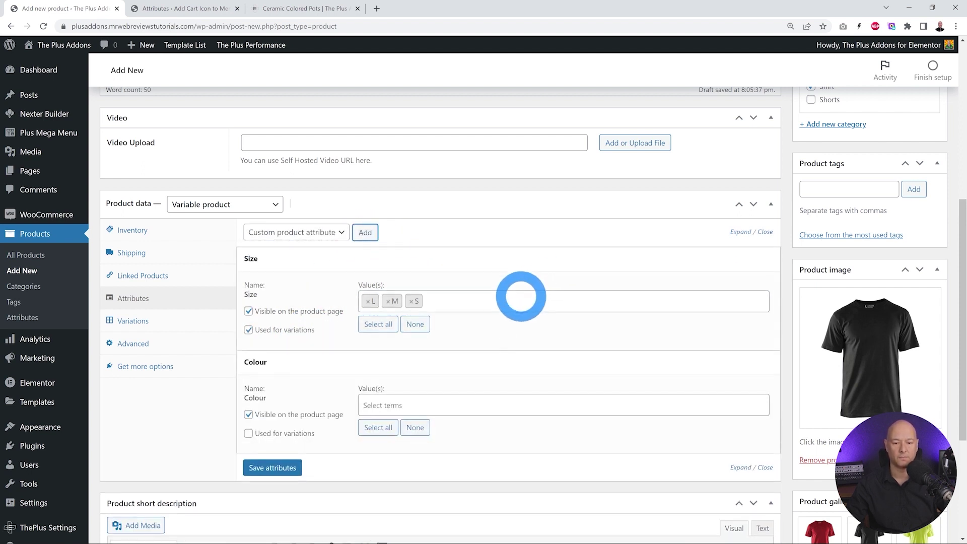
scroll(522, 300, "down", 1)
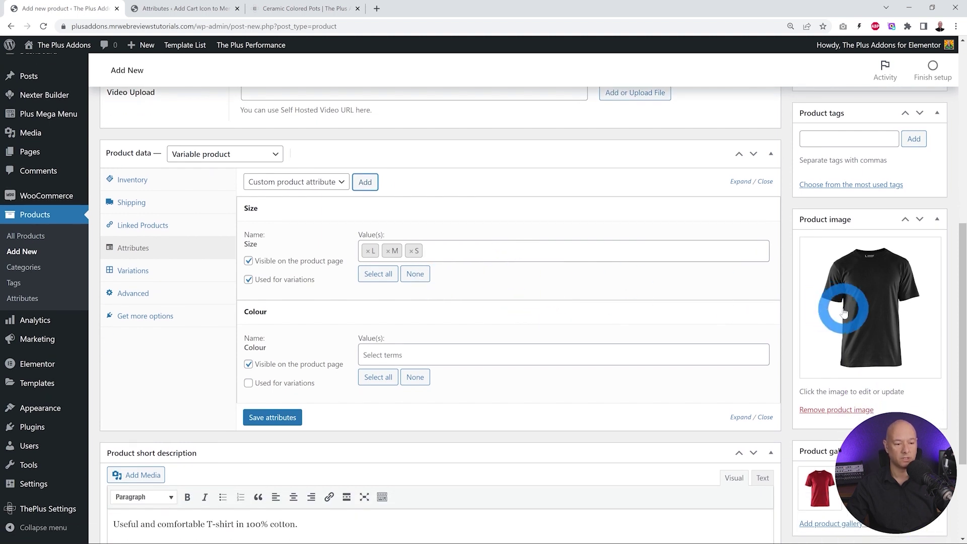
left_click(450, 356)
left_click(424, 380)
left_click(456, 355)
left_click(441, 396)
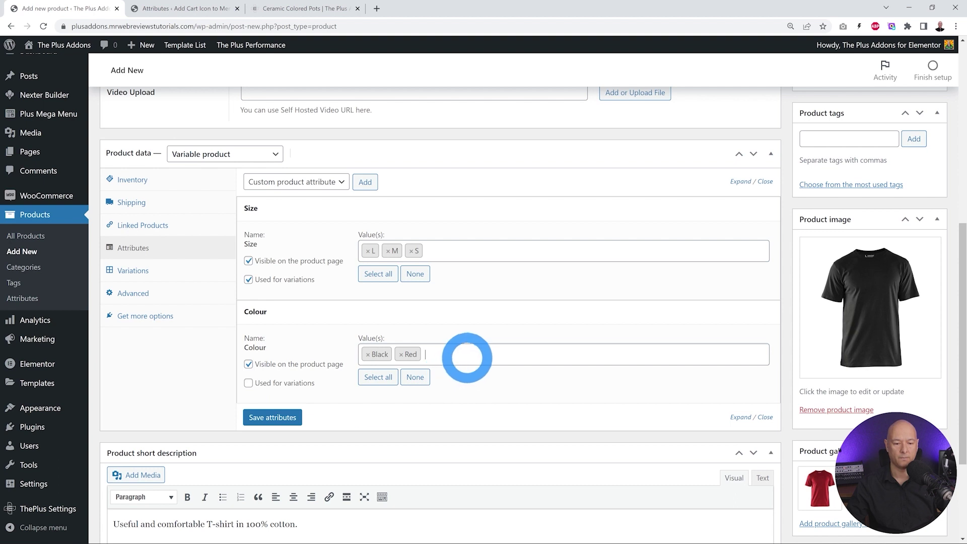
left_click(467, 356)
left_click(443, 413)
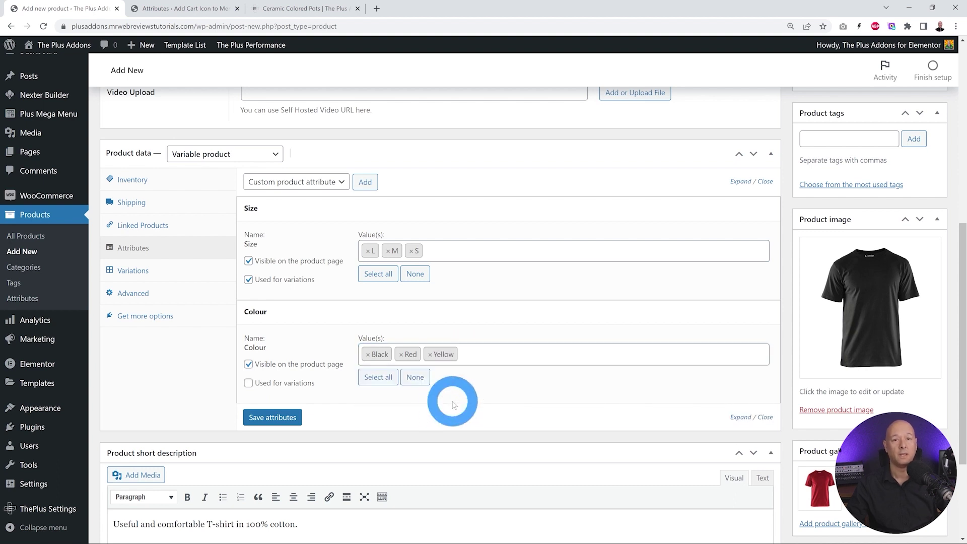
left_click(249, 383)
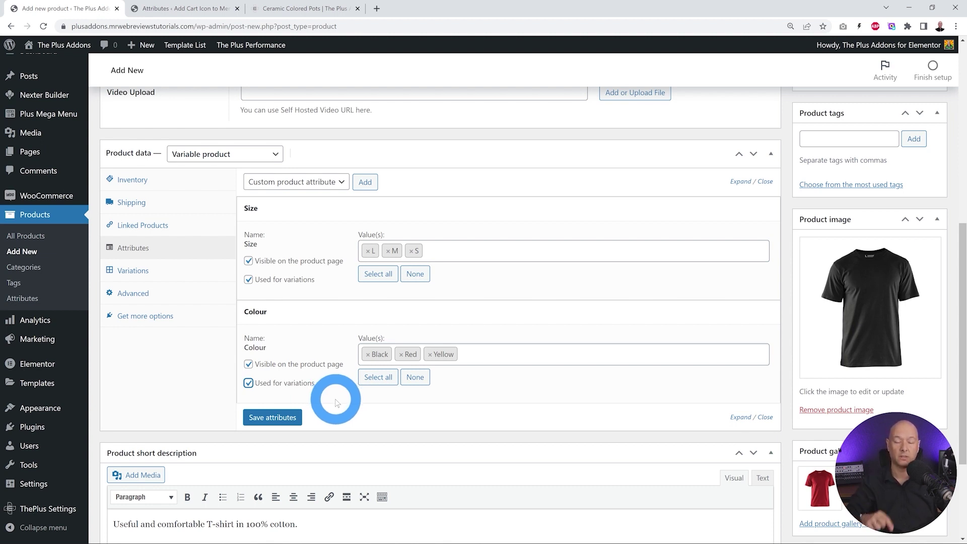
Review the variation swatches on the Ceramic Colored Pots demo page and save the T-Shirt product's Size and Colour attributes.
left_click(303, 9)
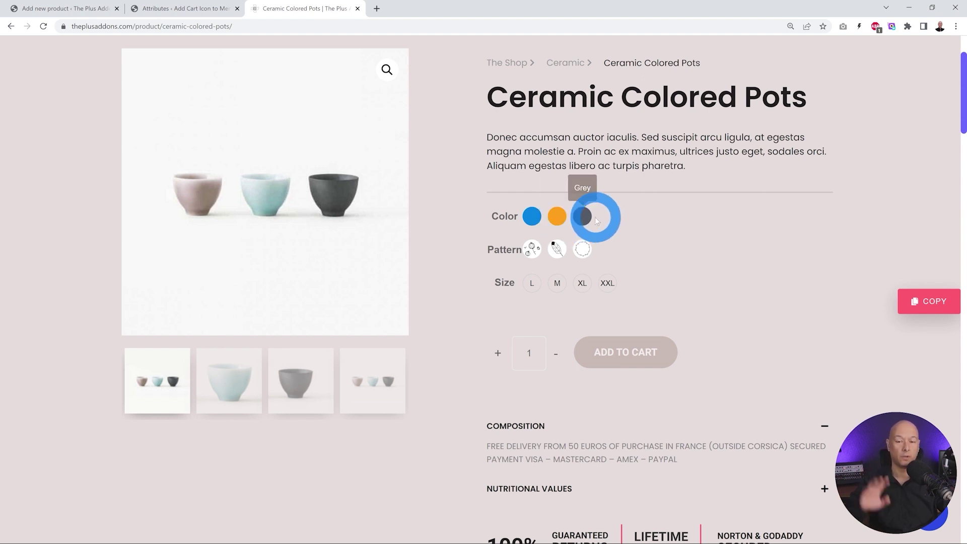
left_click(65, 8)
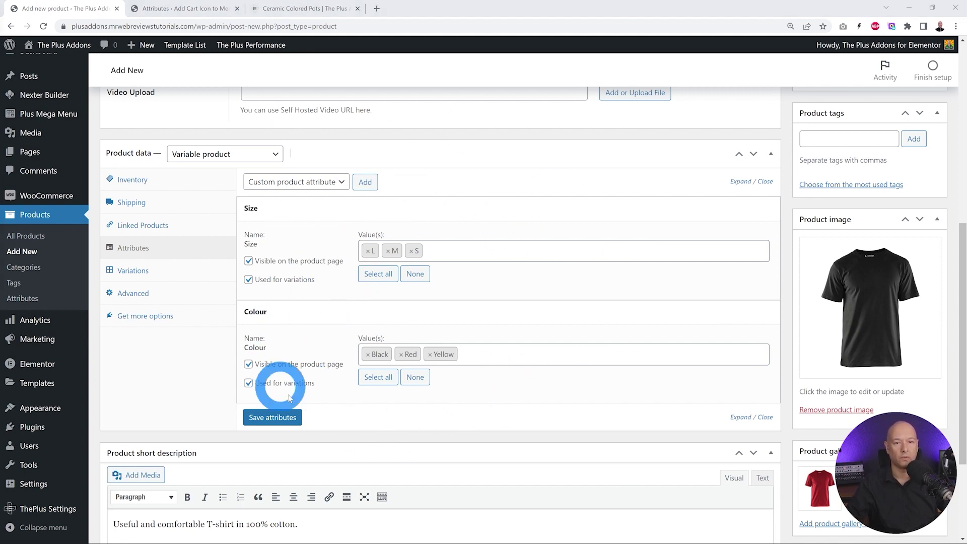
left_click(280, 418)
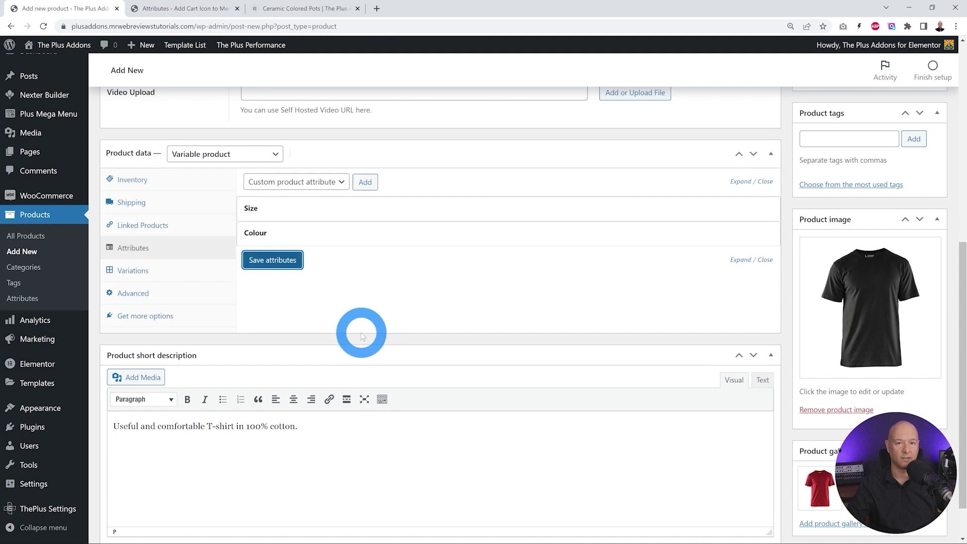
Create the product's variations from all attributes and accept the confirmations.
left_click(135, 270)
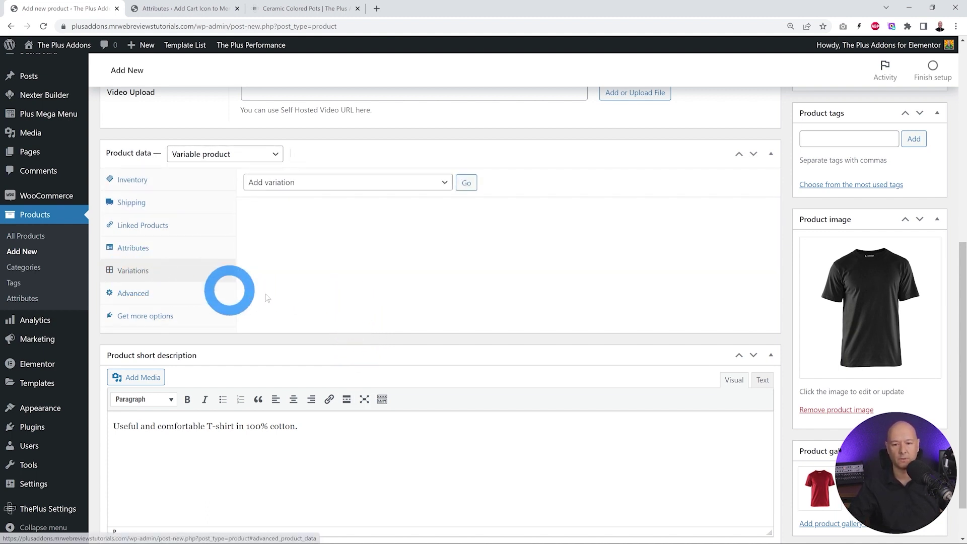
left_click(443, 183)
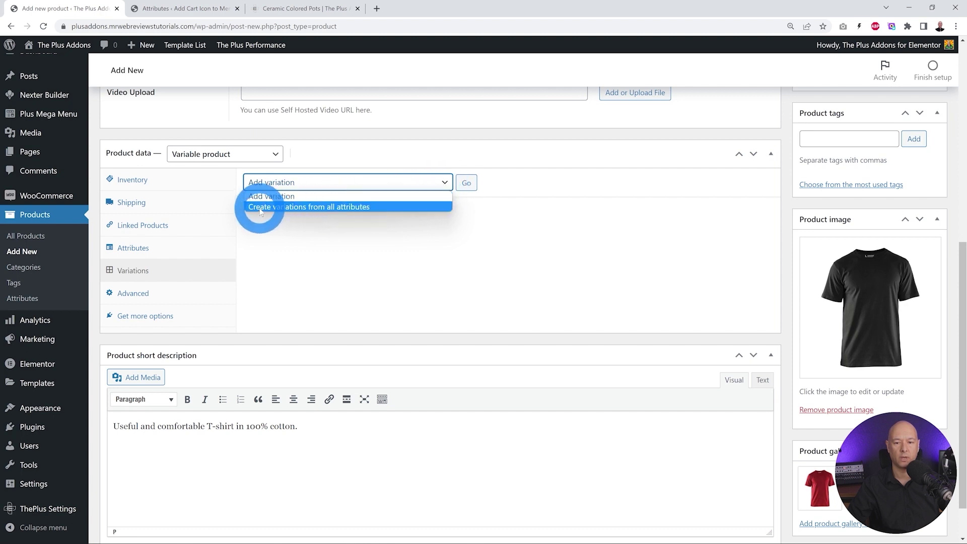
left_click(332, 207)
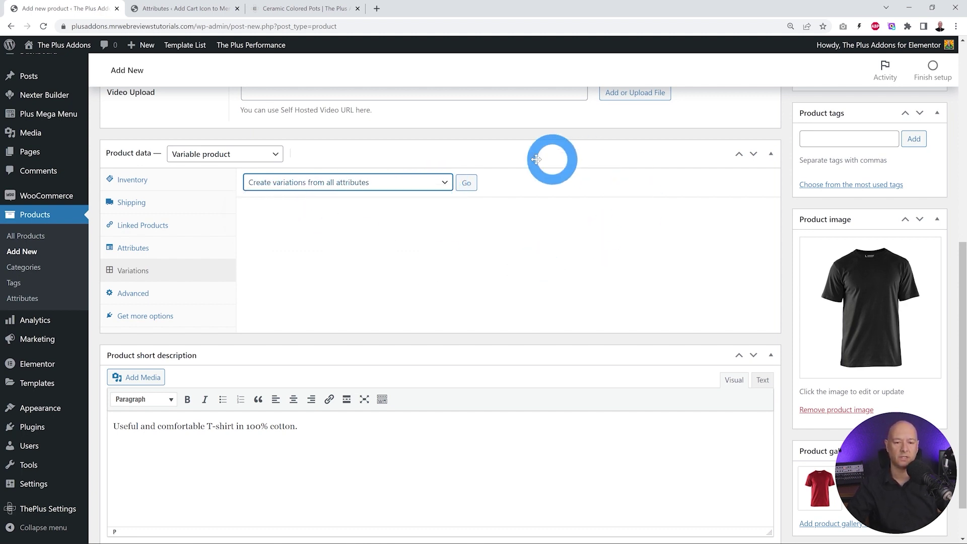
left_click(465, 183)
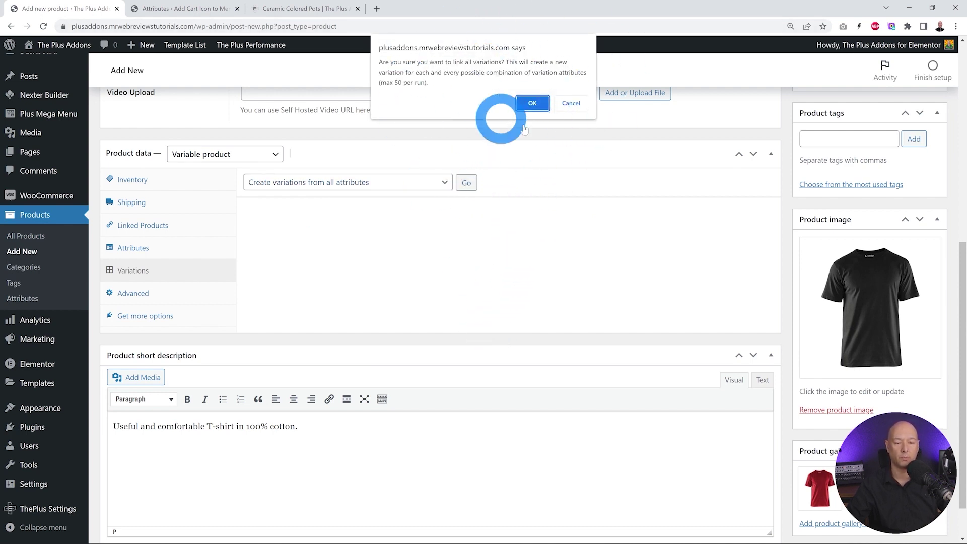
left_click(524, 105)
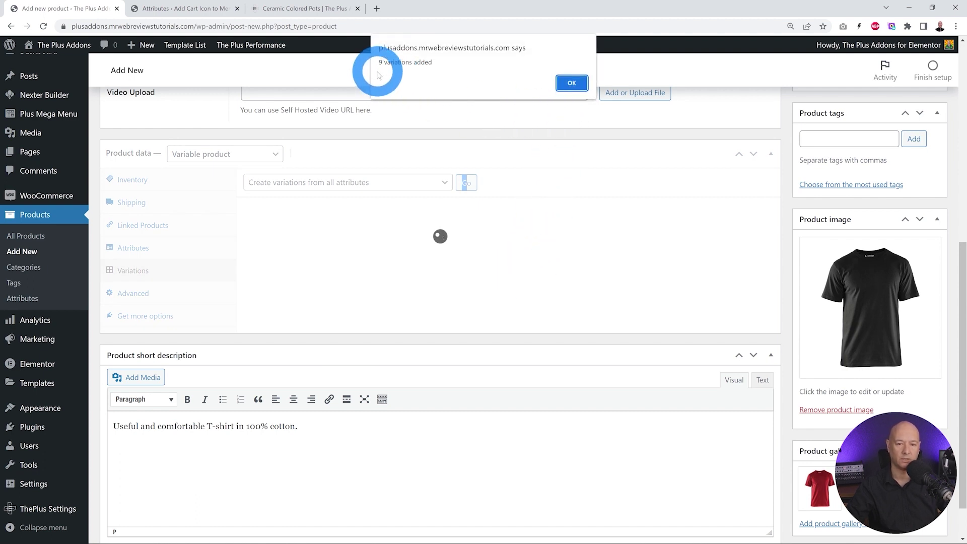
left_click(571, 83)
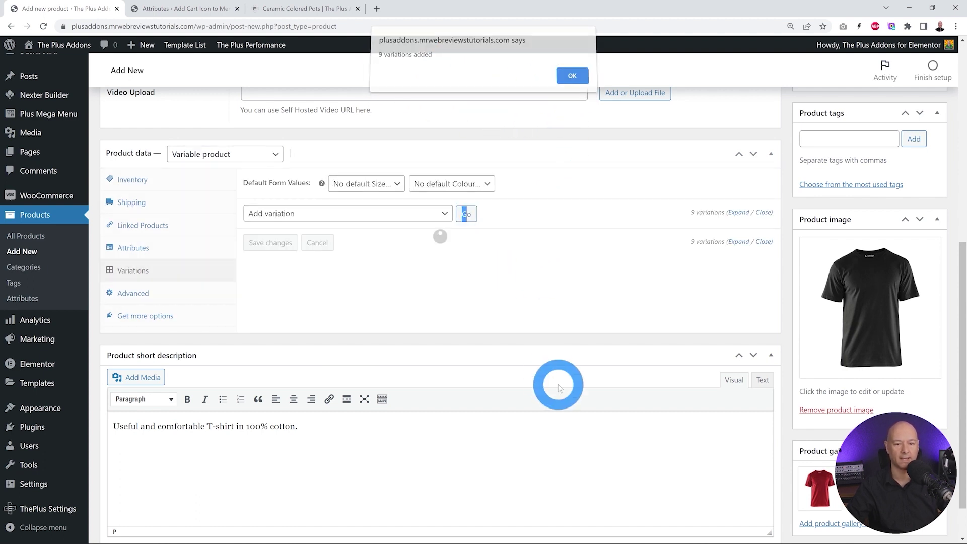
Expand all the product variations to show their detail fields.
scroll(511, 335, "down", 2)
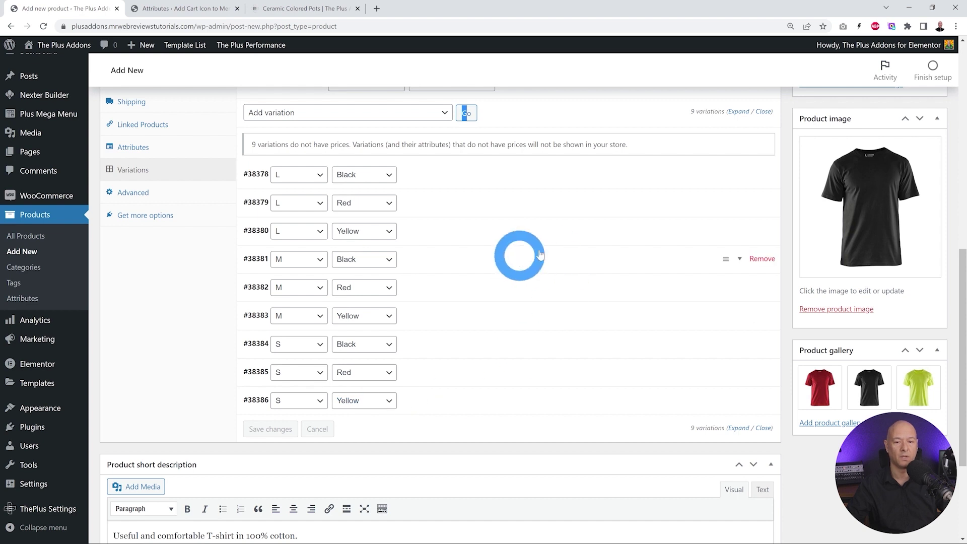
left_click(740, 112)
scroll(569, 240, "down", 1)
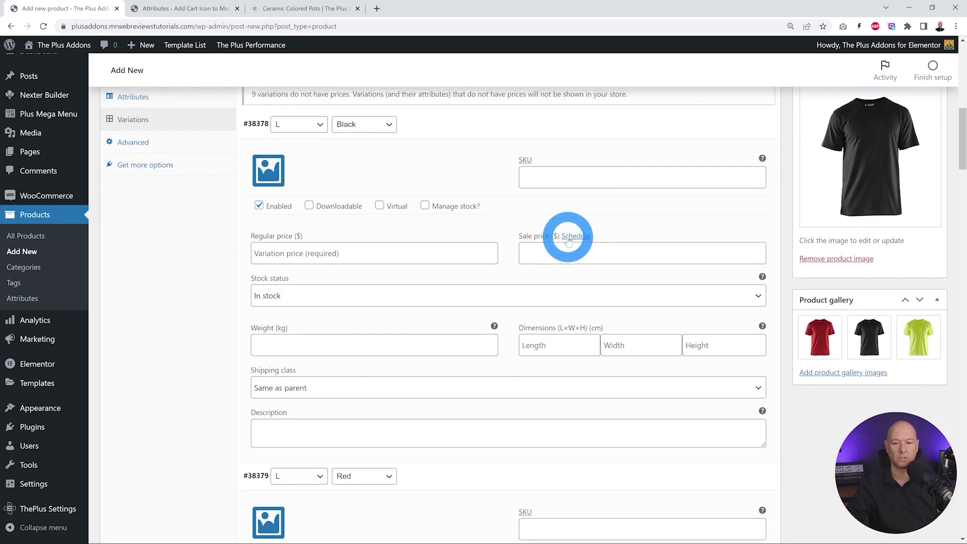
scroll(557, 232, "up", 1)
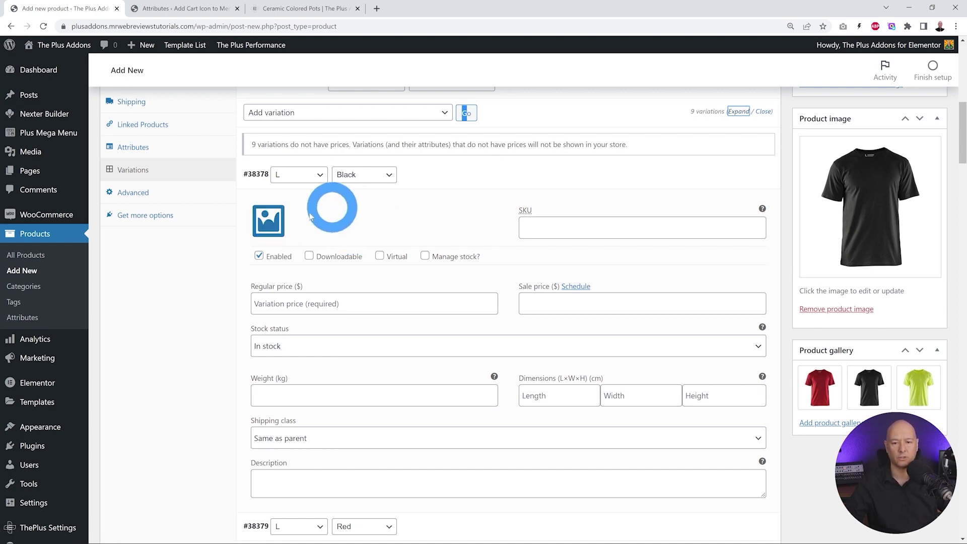
Give the L Black variation the black T-shirt image from the media library and a regular price of 19.99.
left_click(265, 228)
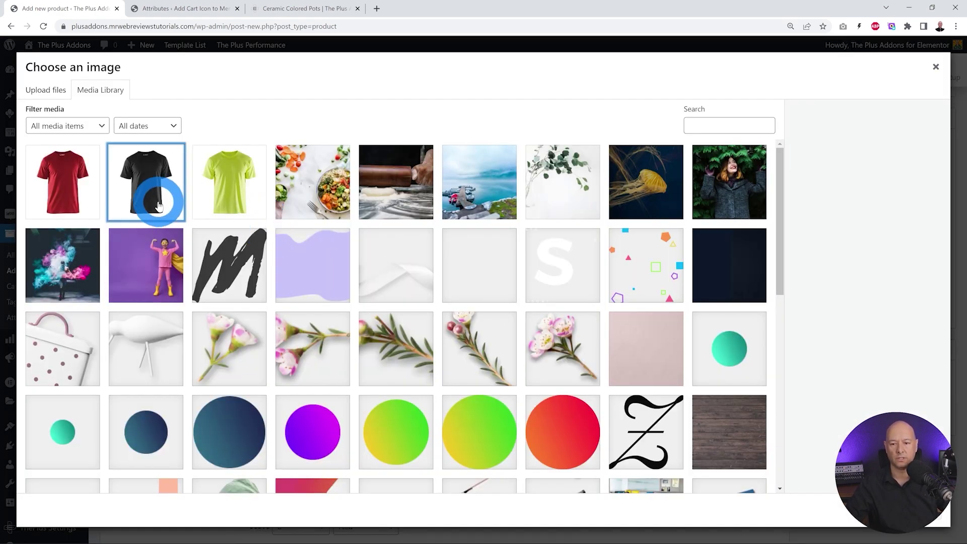
left_click(159, 204)
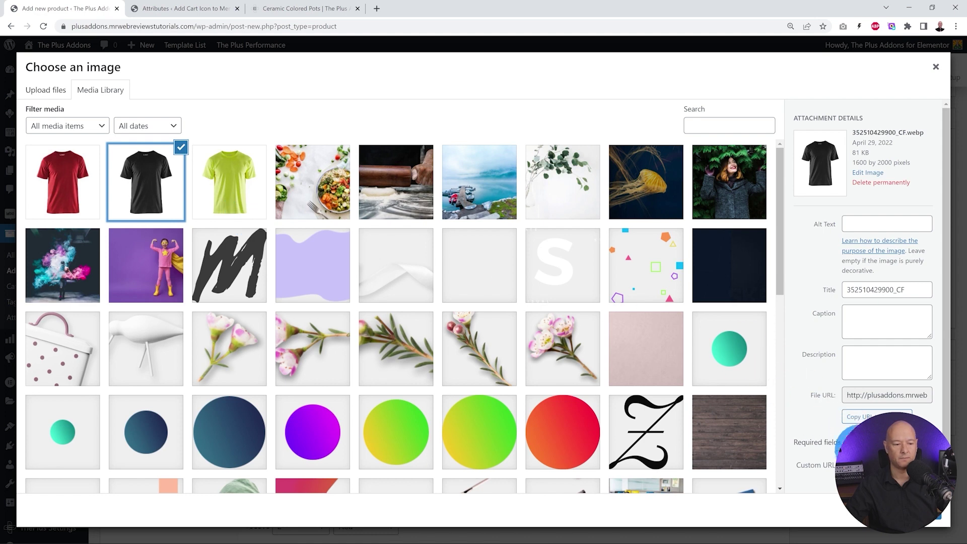
left_click(902, 515)
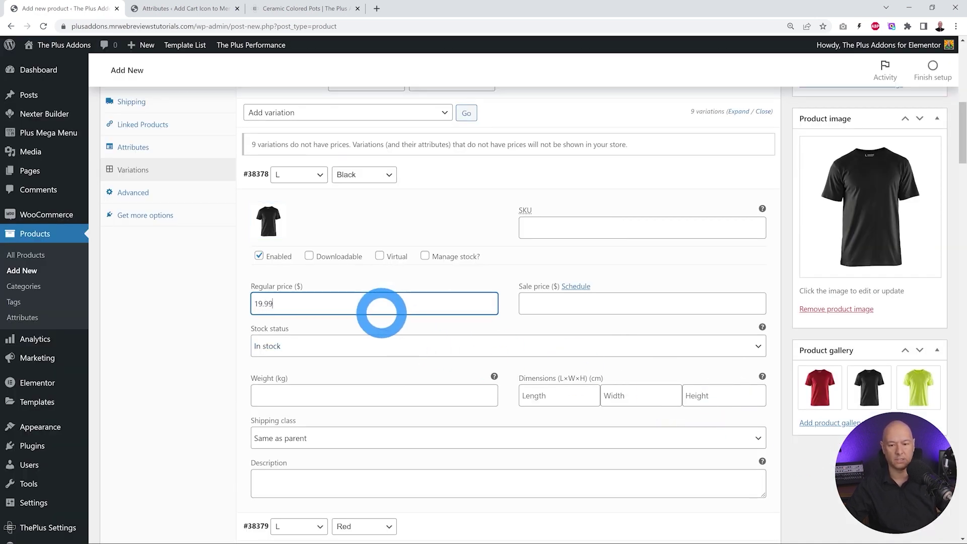
left_click_drag(238, 302, 344, 303)
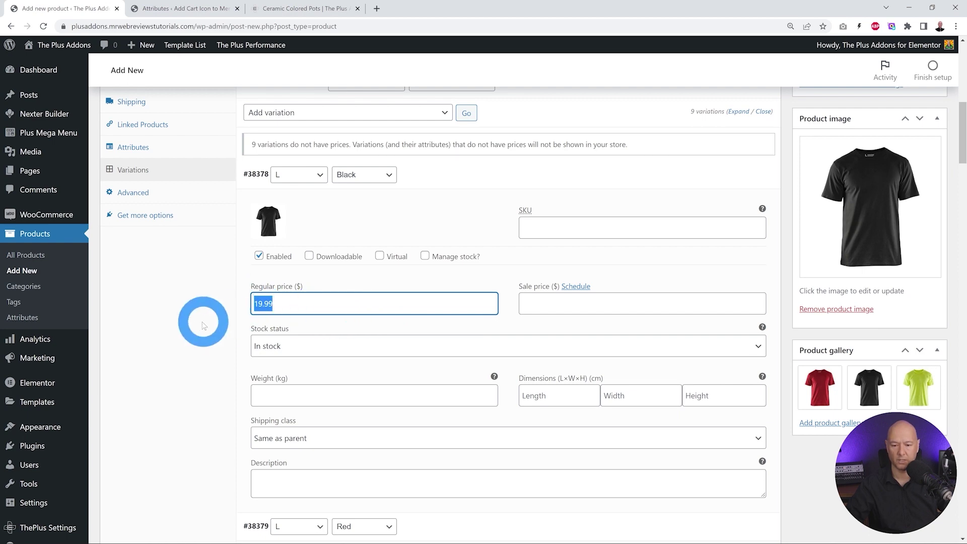
Give the L Red variation the red T-shirt image from the media library and a regular price of 14.00.
scroll(216, 355, "down", 6)
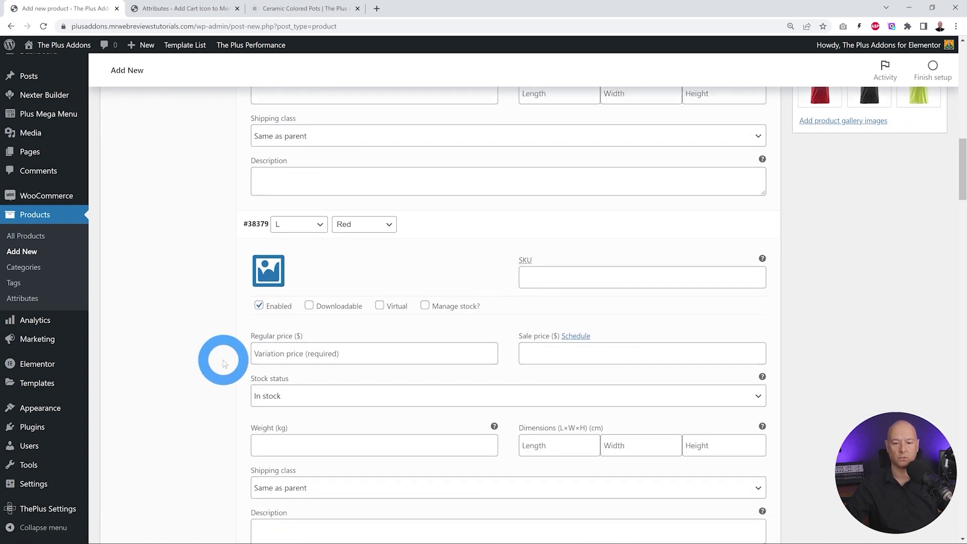
left_click(271, 272)
left_click(71, 196)
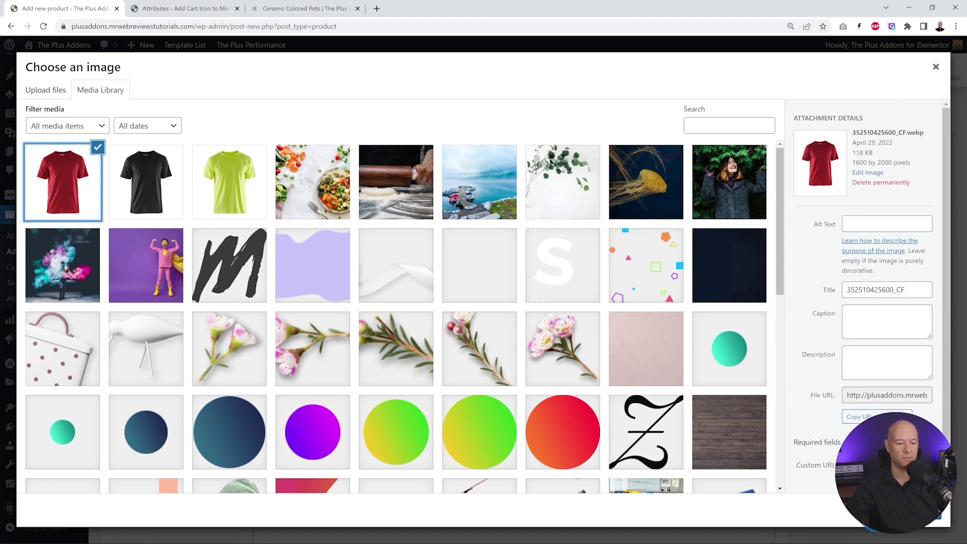
left_click(922, 517)
scroll(472, 332, "down", 1)
left_click(346, 301)
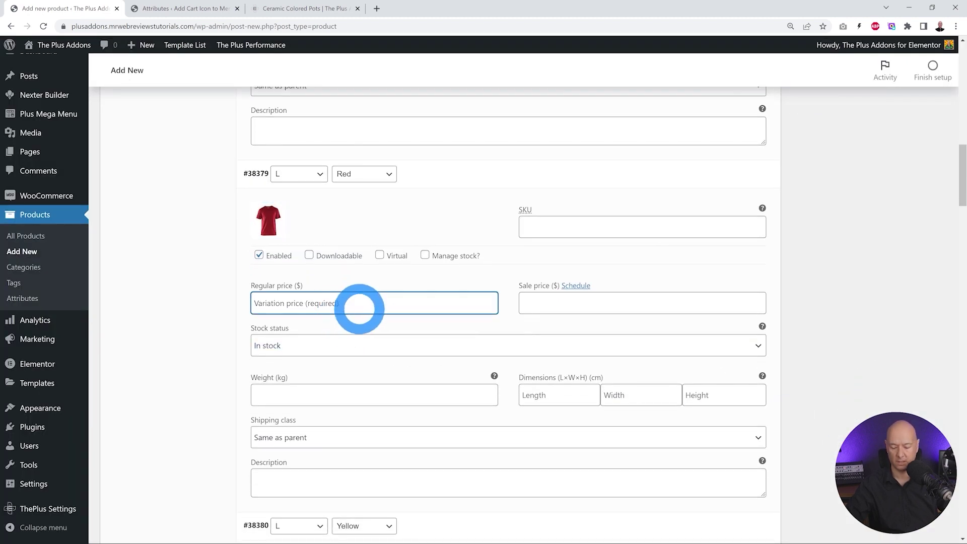
type("14.00")
Give the L Yellow variation the yellow-green T-shirt image from the media library and a regular price of 19.99.
scroll(471, 353, "down", 7)
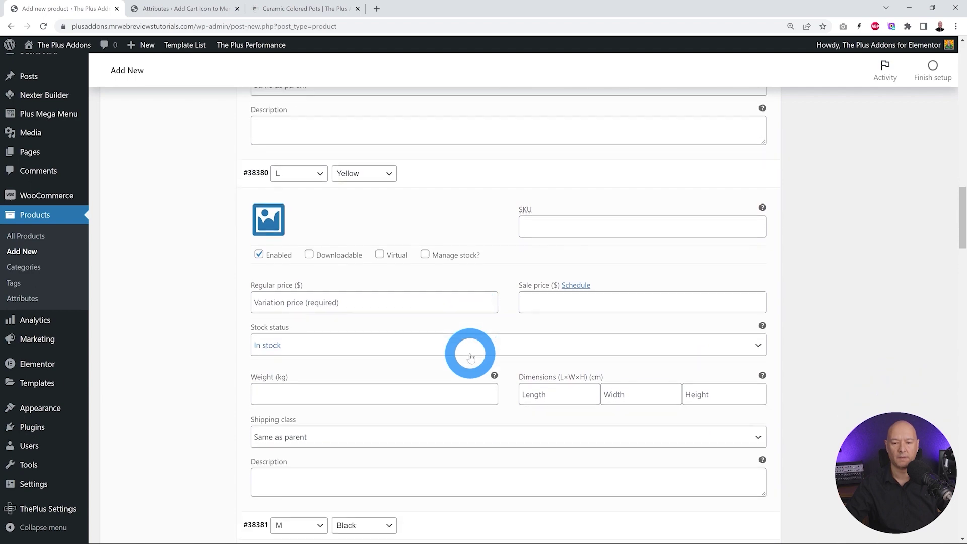
scroll(471, 357, "down", 1)
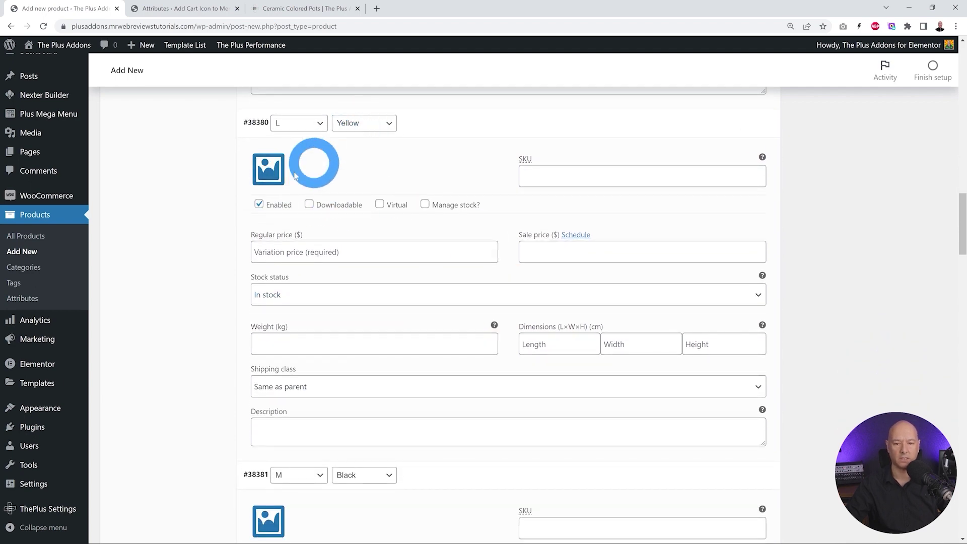
left_click(268, 169)
left_click(237, 184)
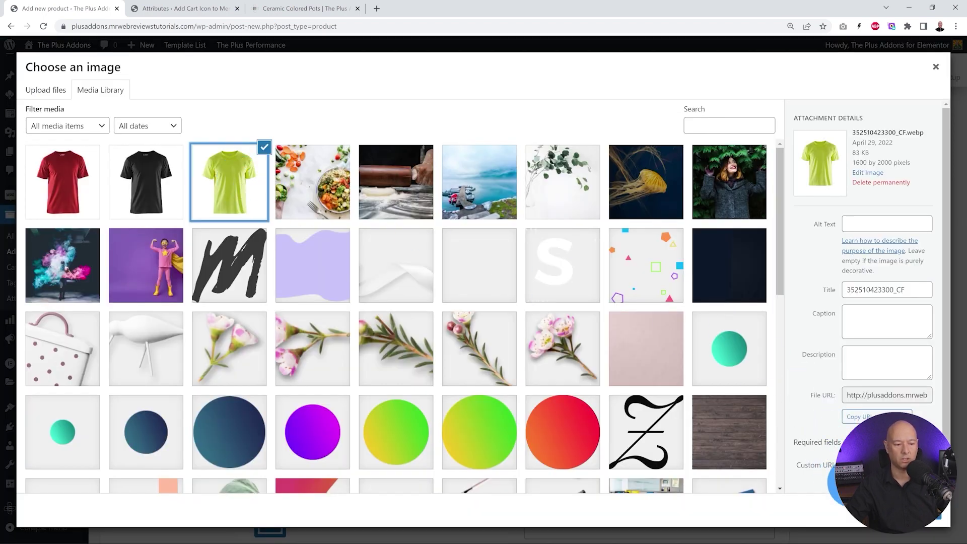
left_click(907, 512)
left_click(356, 259)
type("19.99")
left_click(206, 295)
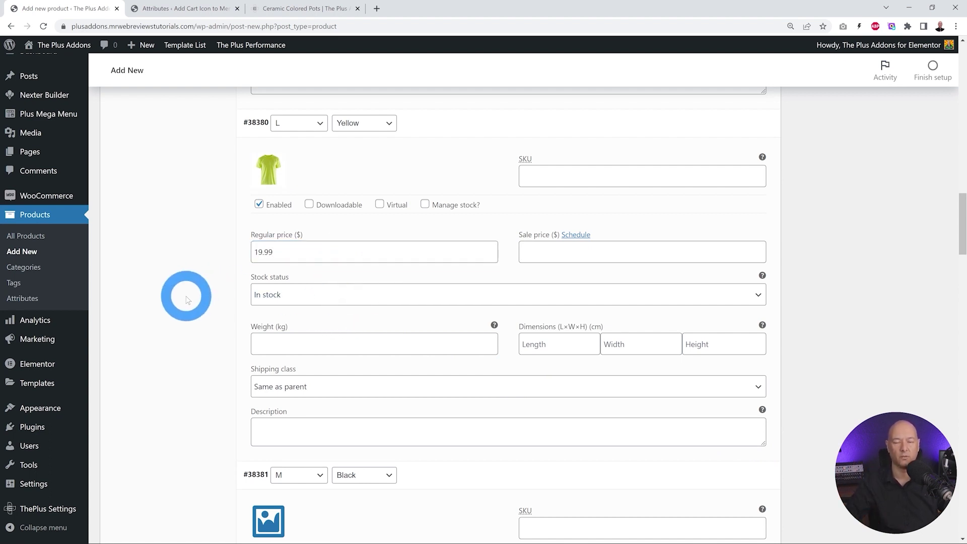
Give the remaining M and S variations T-shirt images matching their colours and regular prices, with 19.99 for S Yellow.
scroll(186, 299, "down", 8)
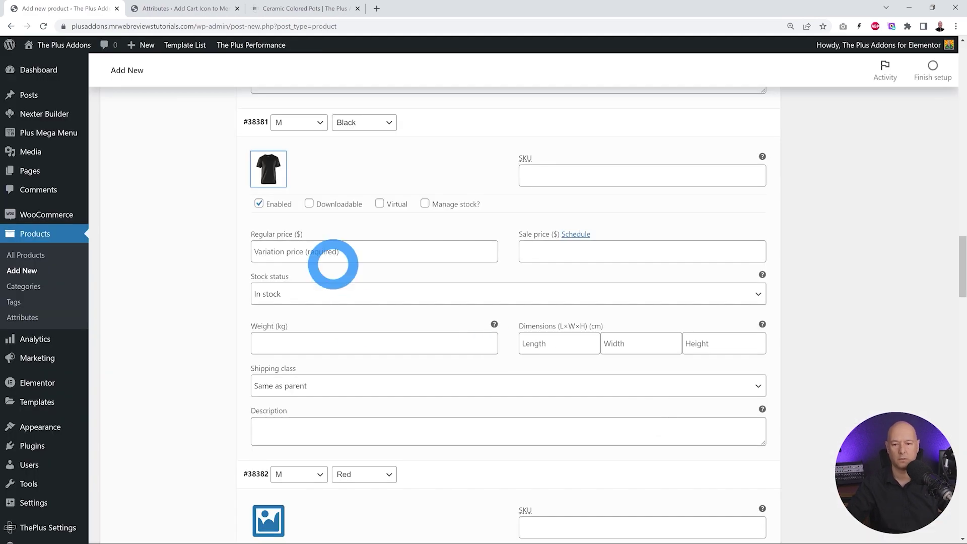
scroll(334, 259, "down", 3)
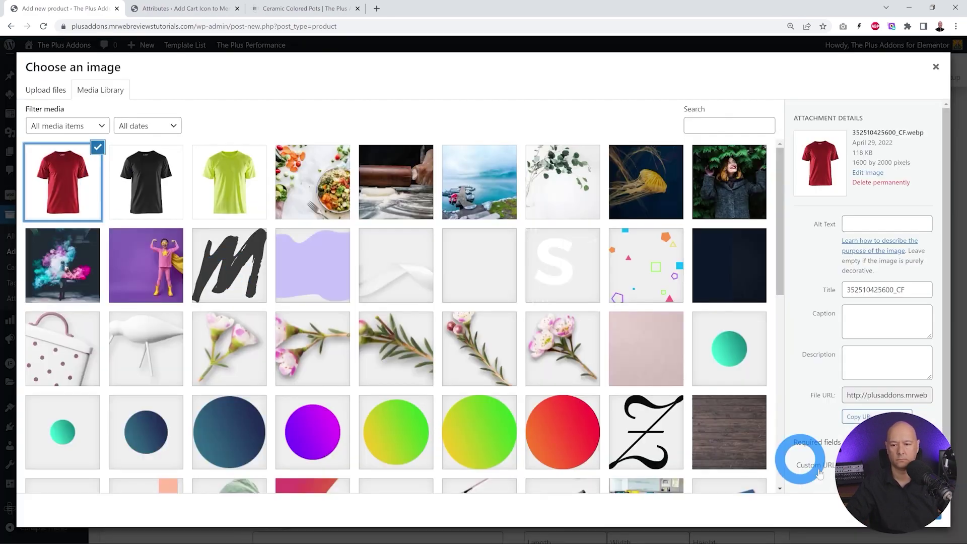
left_click(275, 322)
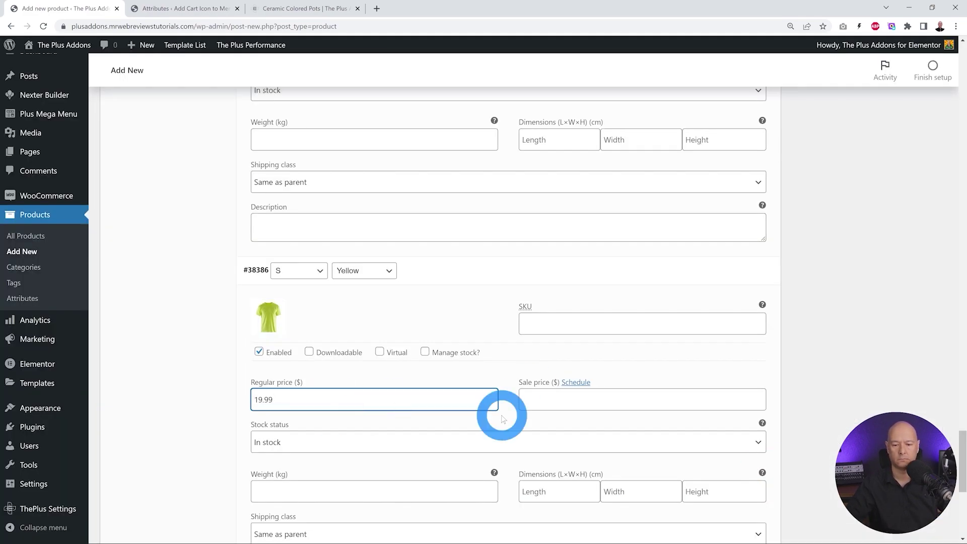
Save the changes to all product variations and publish the T-Shirt product.
scroll(197, 375, "down", 2)
left_click(197, 374)
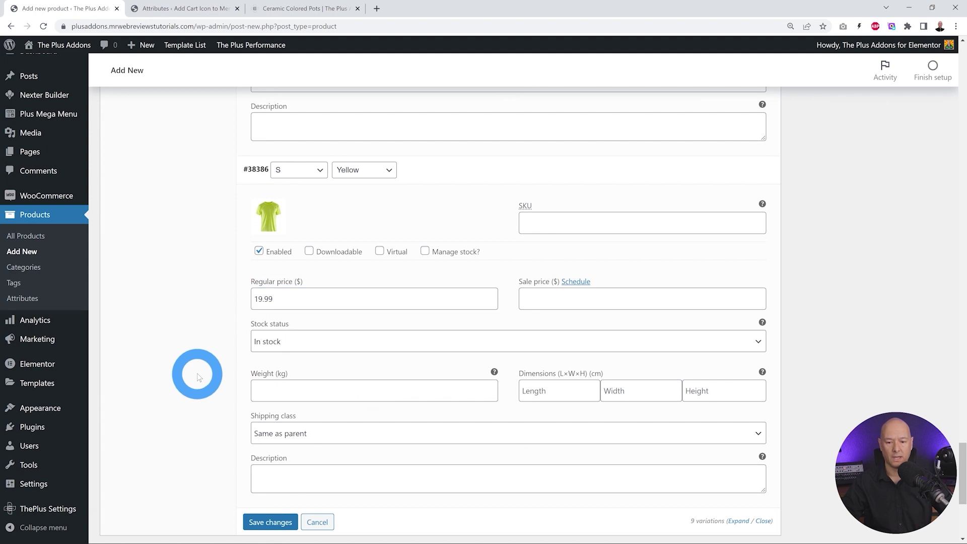
scroll(198, 378, "down", 1)
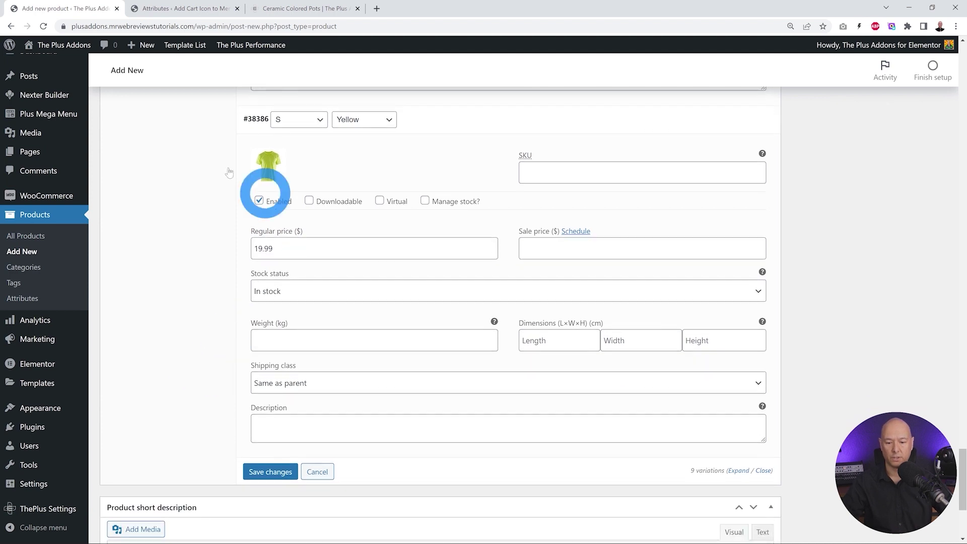
left_click(278, 473)
left_click(537, 386)
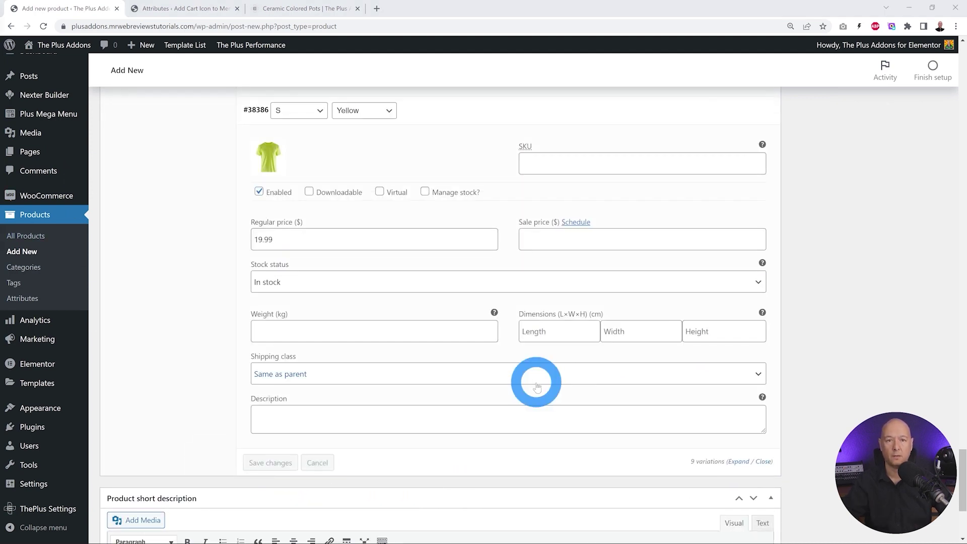
left_click_drag(961, 506, 951, 83)
left_click(912, 227)
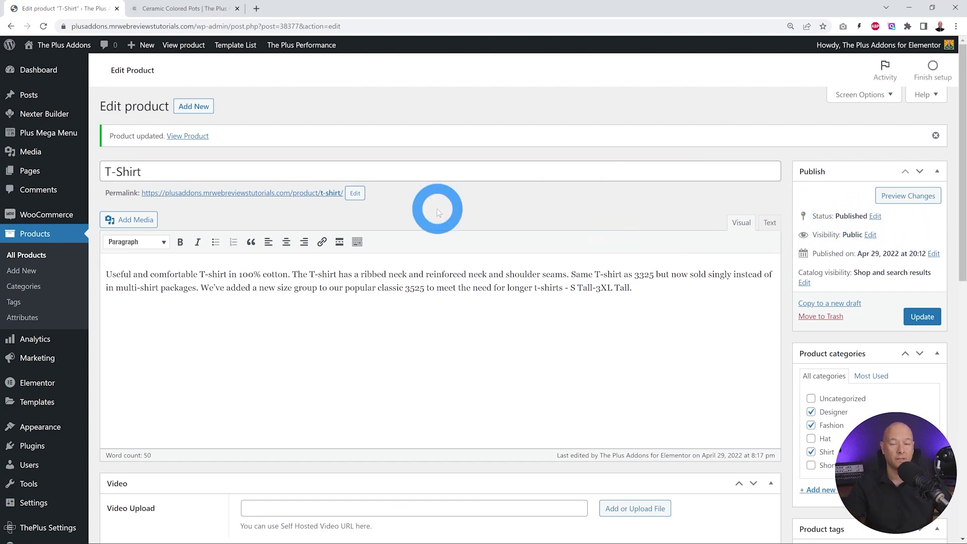
Open the list of all Nexter Builder templates.
left_click(194, 8)
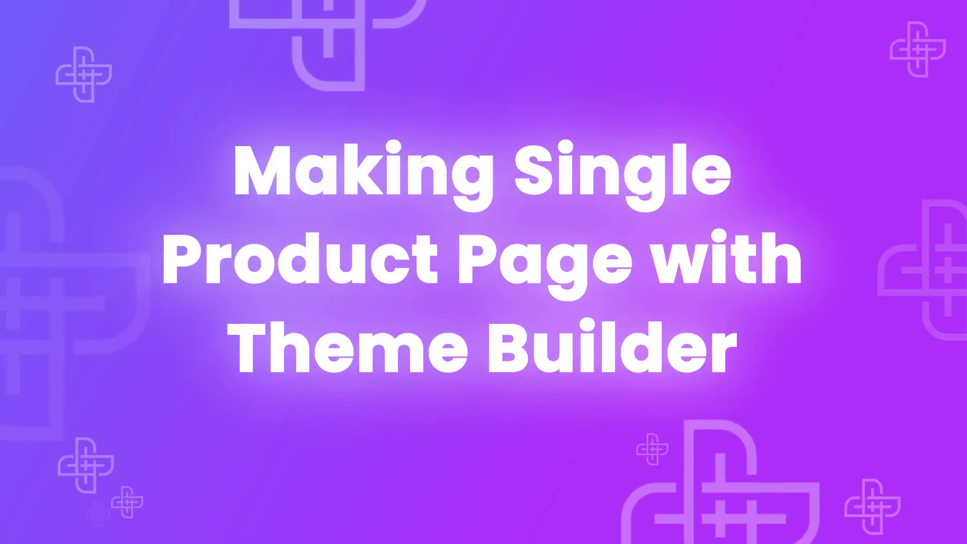
left_click(65, 14)
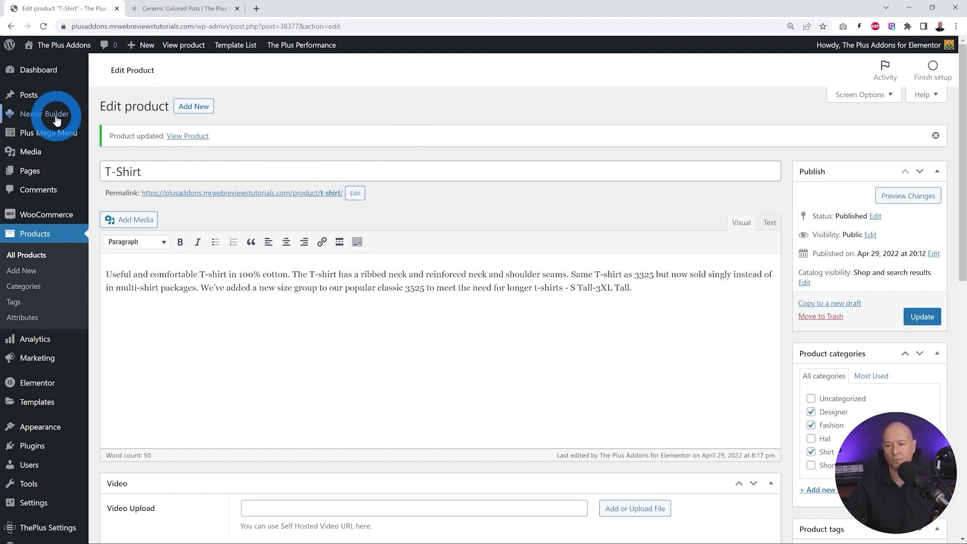
mouse_move(54, 120)
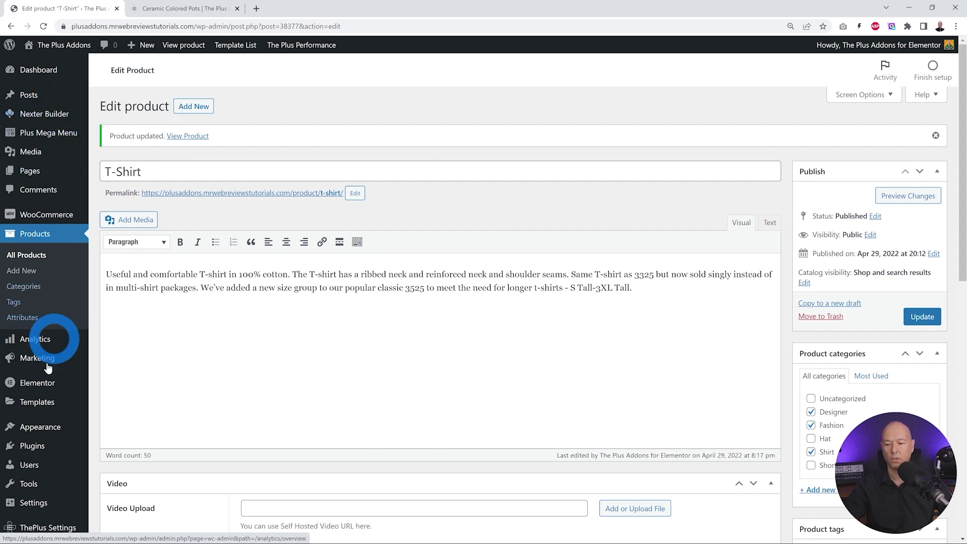
mouse_move(31, 406)
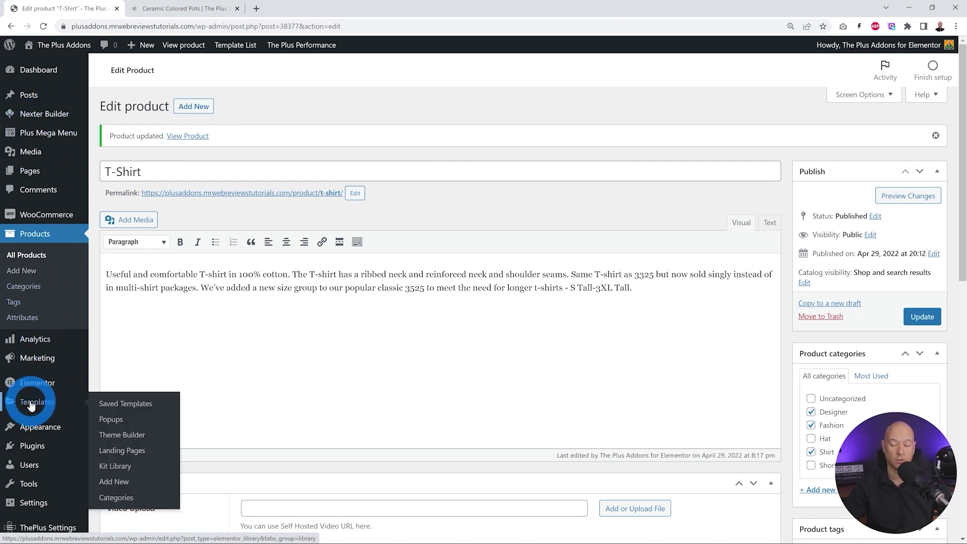
left_click(44, 403)
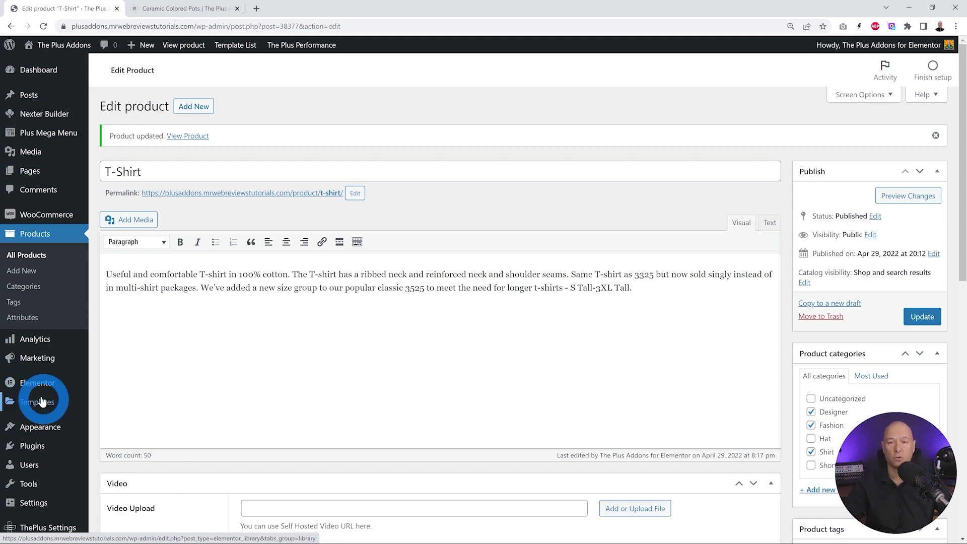
left_click(51, 113)
left_click(119, 116)
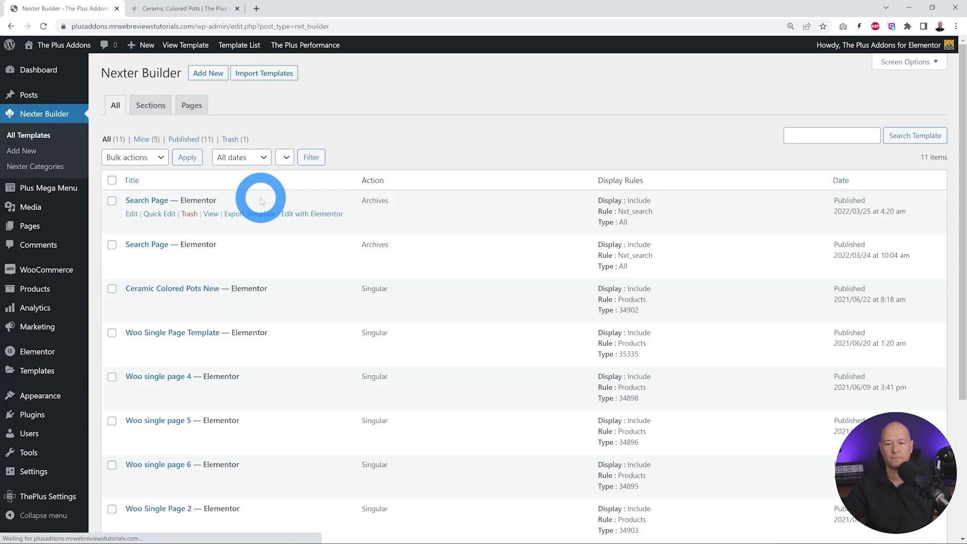
Create a new template titled "Woocommerce Single Page" with the Pages layout and the Singular page type.
left_click(208, 81)
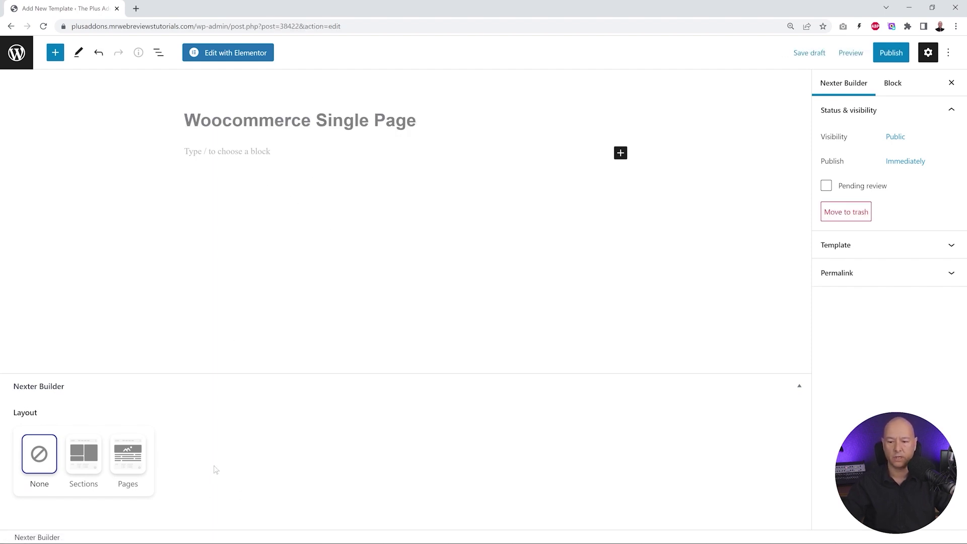
left_click(129, 463)
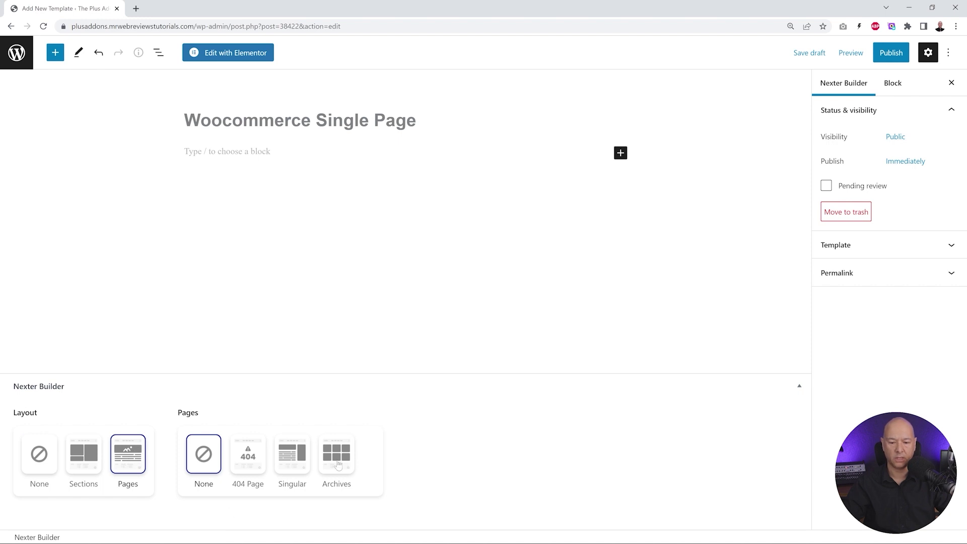
left_click(293, 467)
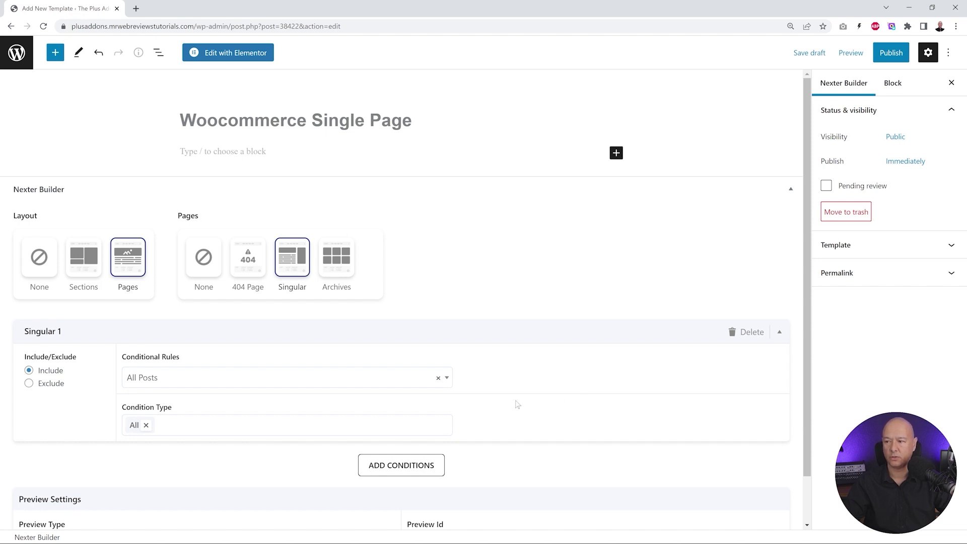
Set the conditional rule of the Singular 1 include condition to All Products.
left_click(439, 379)
scroll(334, 462, "down", 2)
scroll(334, 463, "down", 8)
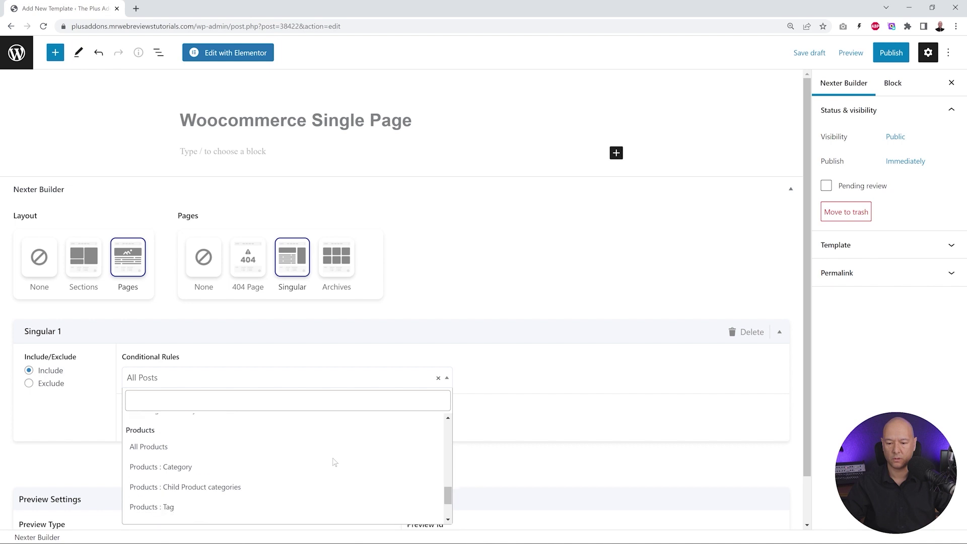
scroll(334, 462, "up", 2)
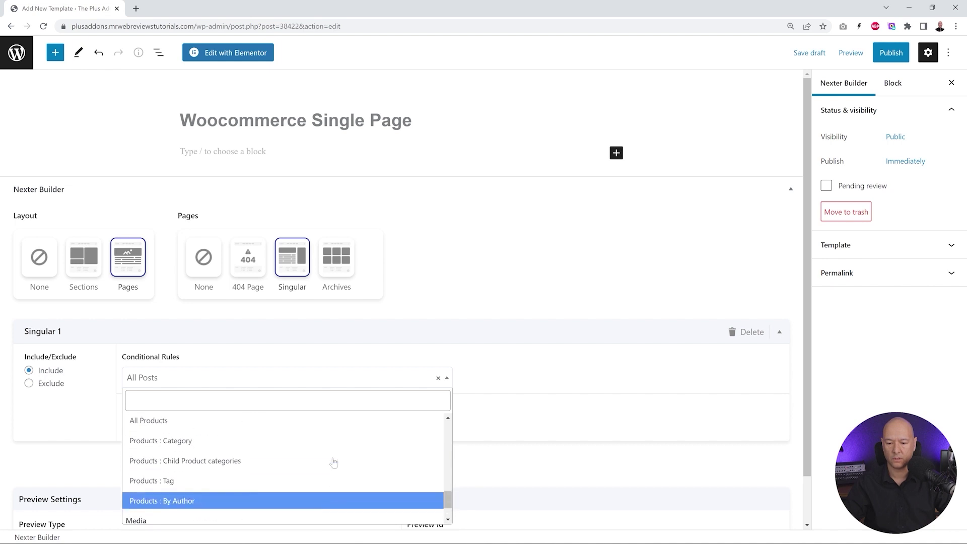
left_click(164, 430)
Set the template's preview type to All Products and its preview ID to the T-Shirt product.
scroll(620, 431, "down", 1)
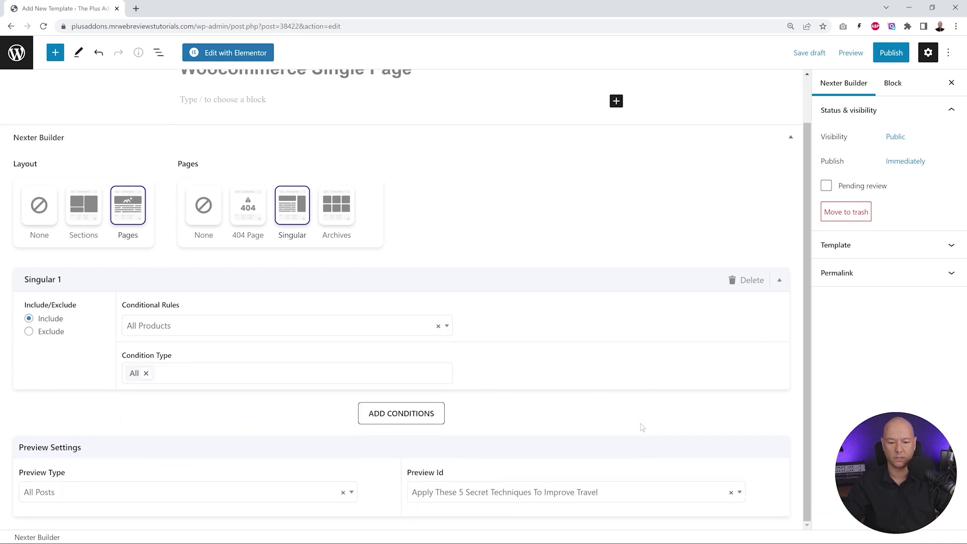
left_click(352, 493)
scroll(220, 442, "down", 3)
scroll(221, 442, "up", 1)
scroll(221, 443, "down", 1)
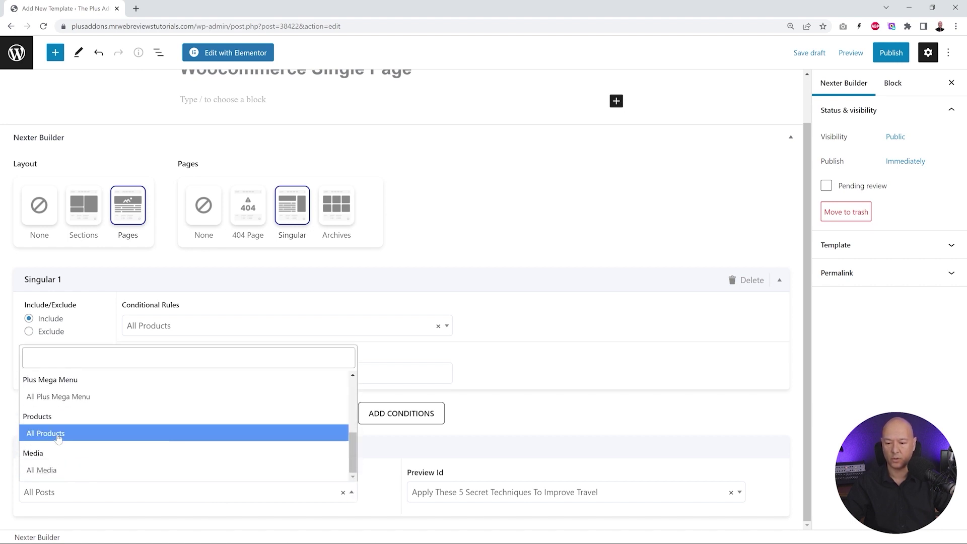
left_click(56, 434)
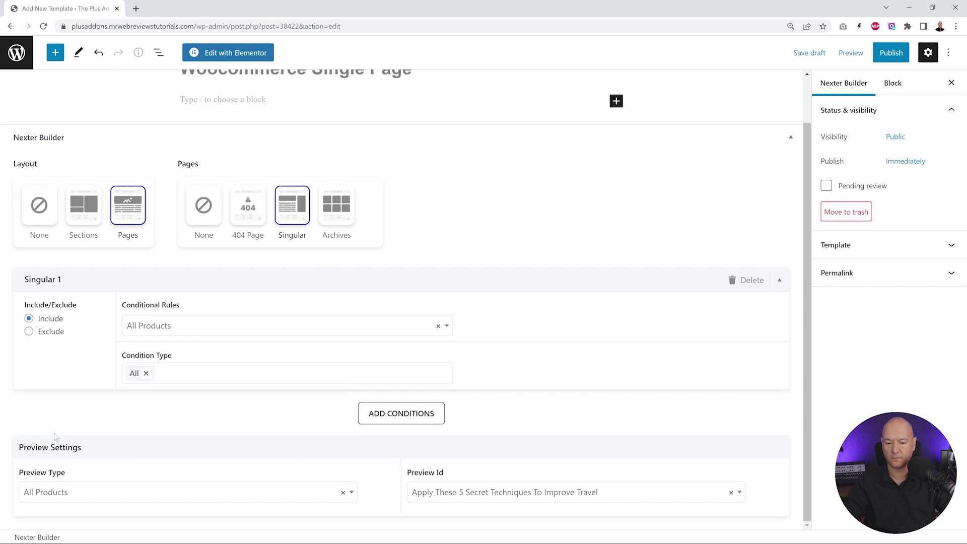
left_click(739, 493)
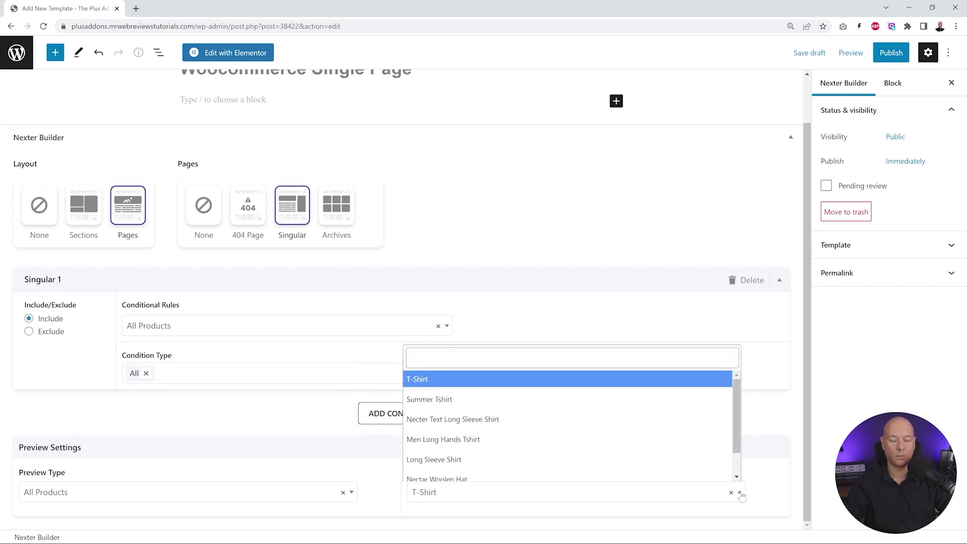
left_click(456, 383)
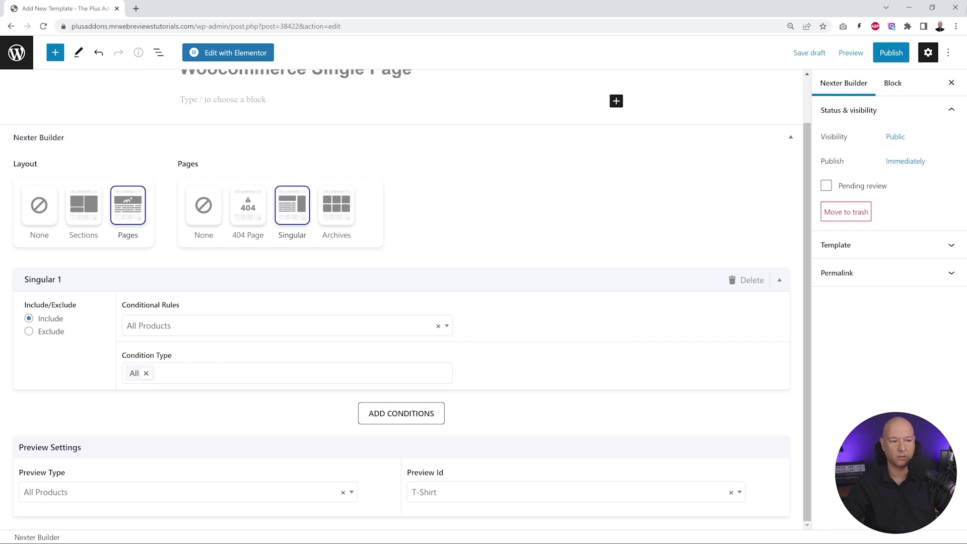
Publish the Woocommerce Single Page template and open it for editing in Elementor.
left_click(898, 59)
left_click(854, 52)
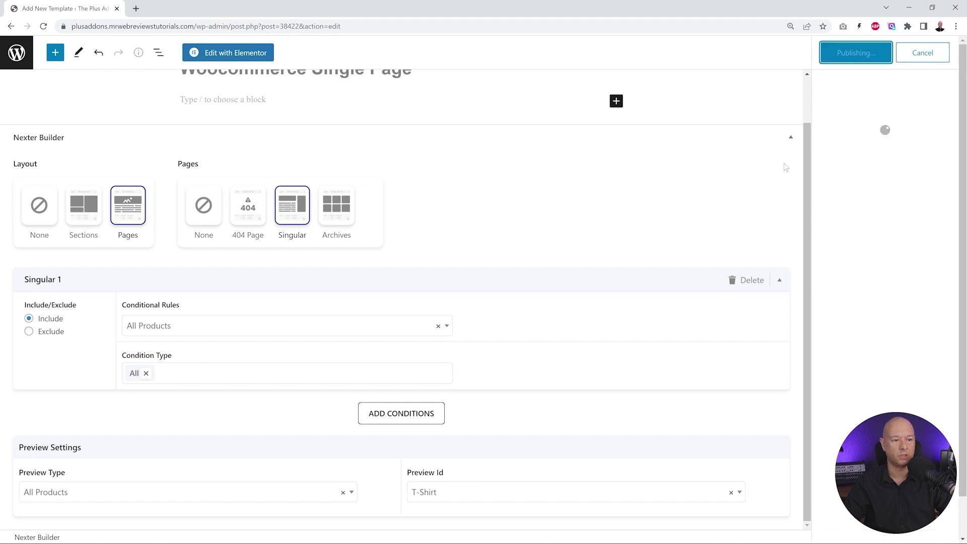
left_click(228, 58)
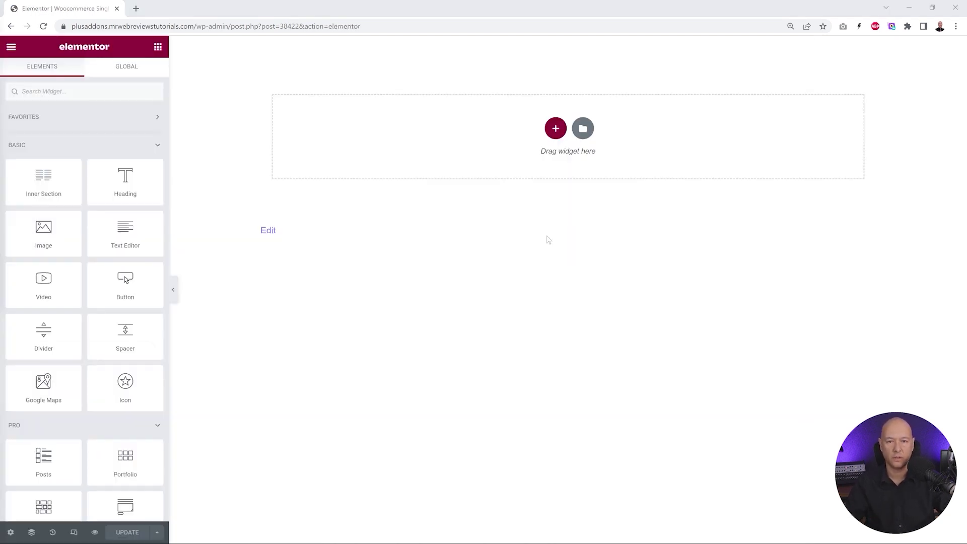
Add a single-column section to the empty page and place a two-column inner section inside it.
left_click(556, 130)
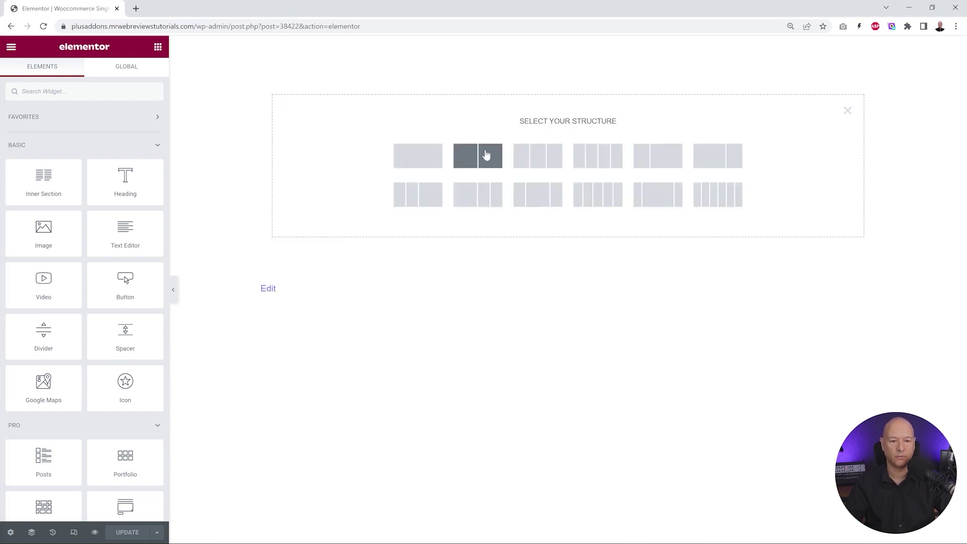
left_click(411, 164)
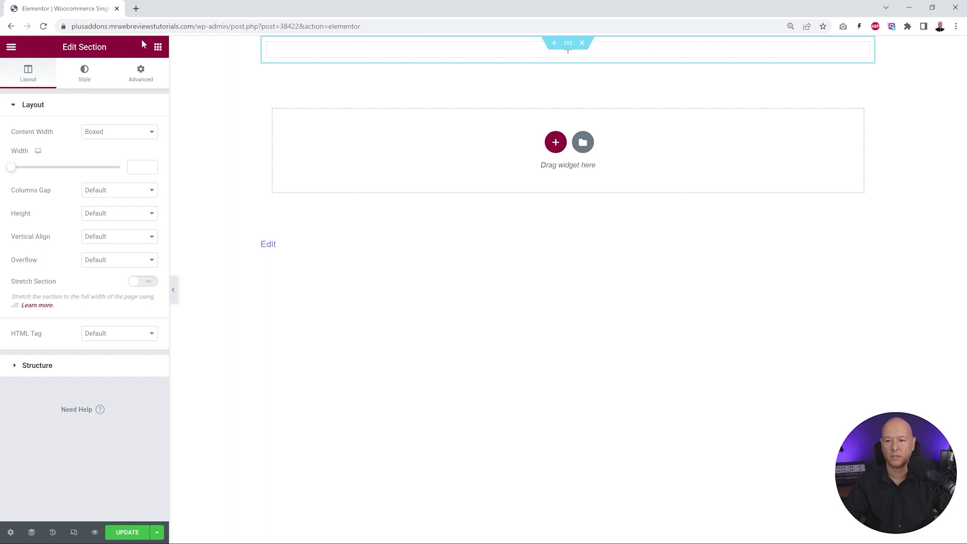
left_click(158, 47)
left_click_drag(43, 180, 513, 63)
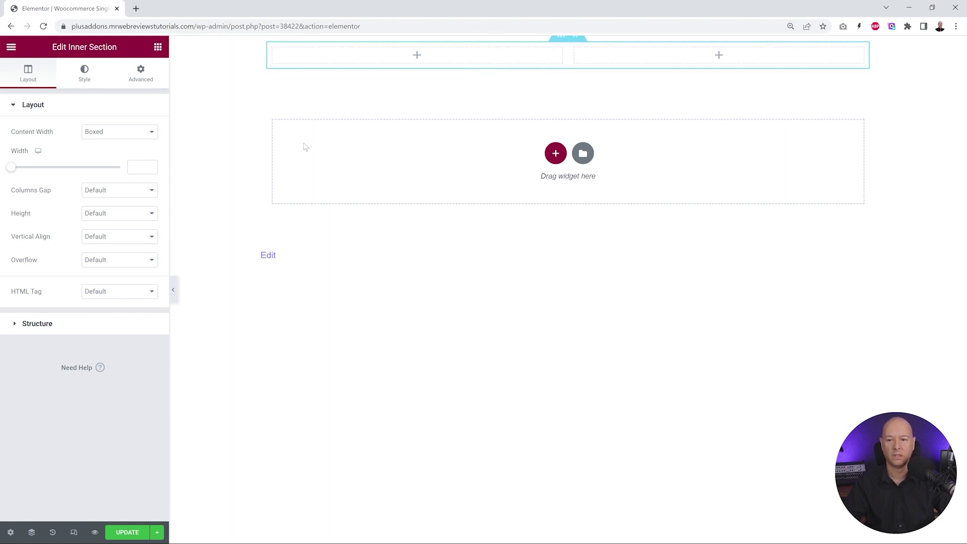
Add a second inner section below the first one and delete its right column.
left_click(157, 47)
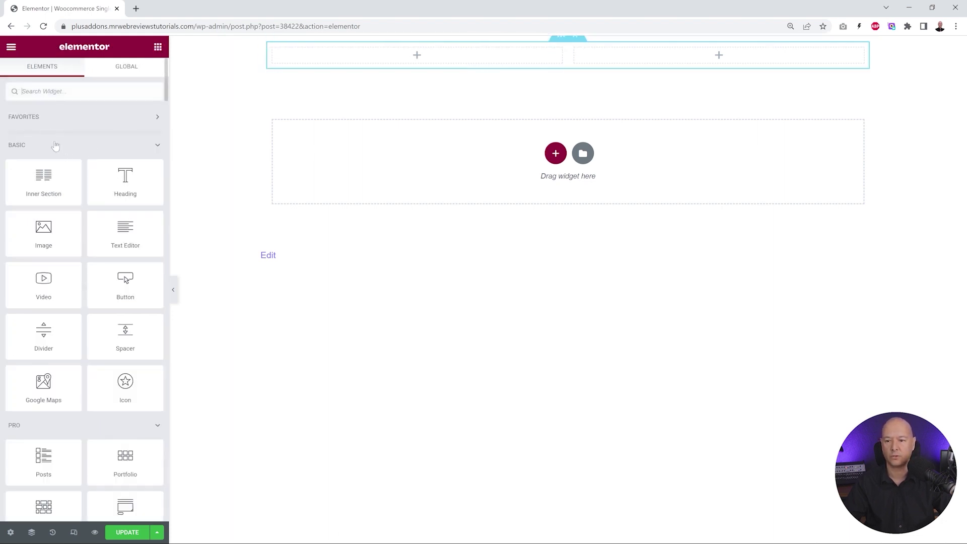
left_click_drag(566, 71, 566, 74)
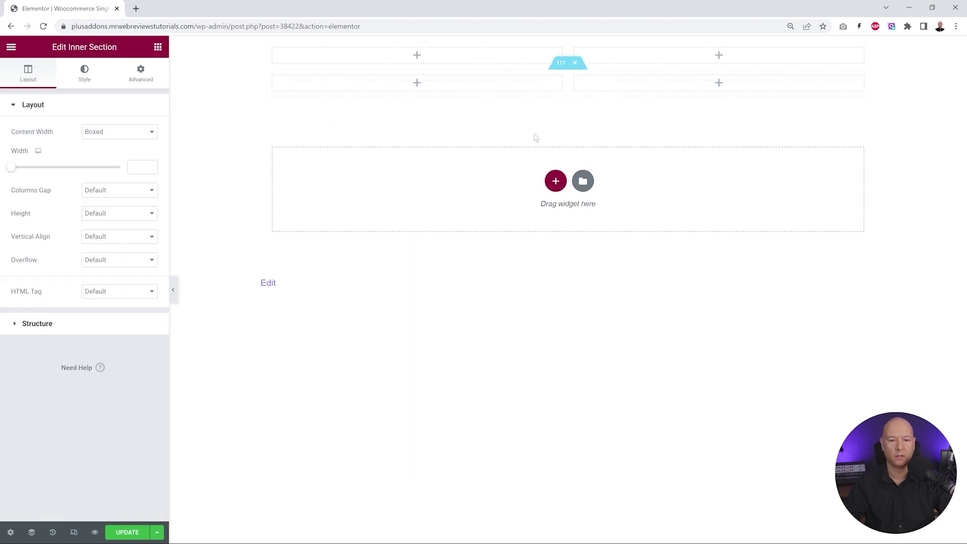
right_click(576, 80)
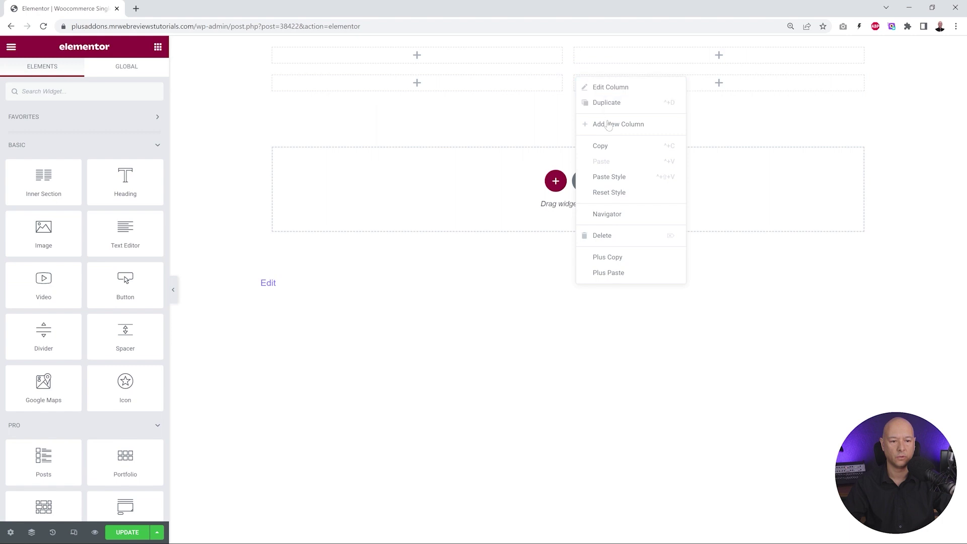
left_click(617, 234)
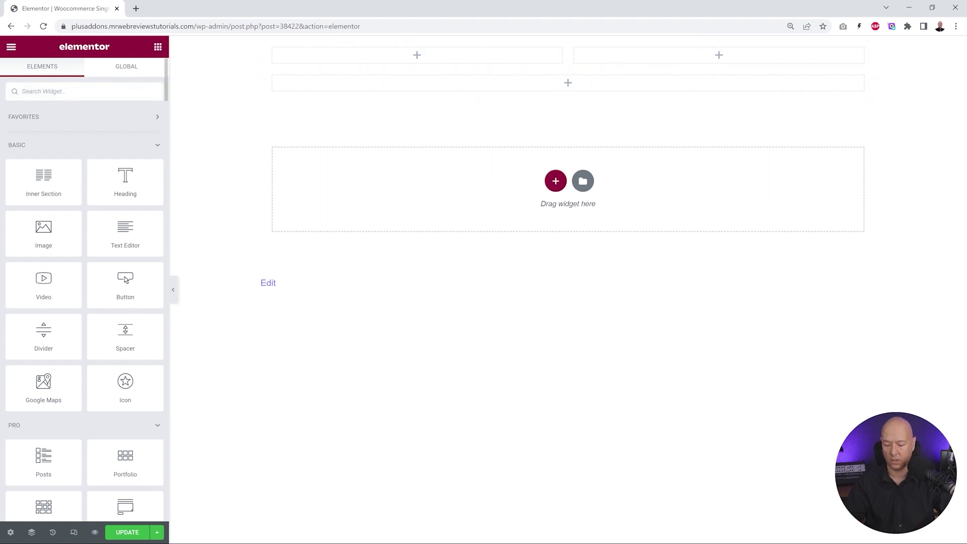
Place the Woo Product Images widget in the left column of the upper inner section.
type("Woo Product Image")
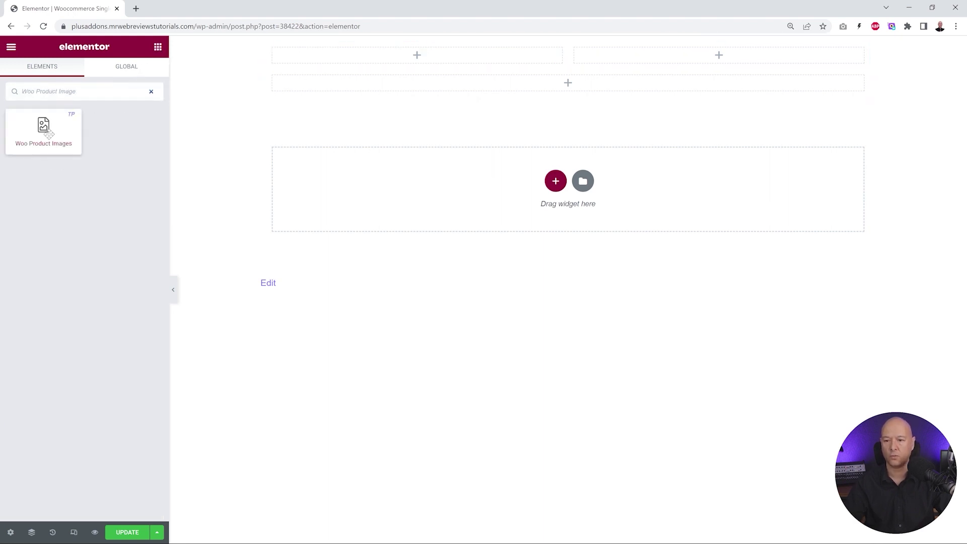
left_click_drag(48, 132, 389, 60)
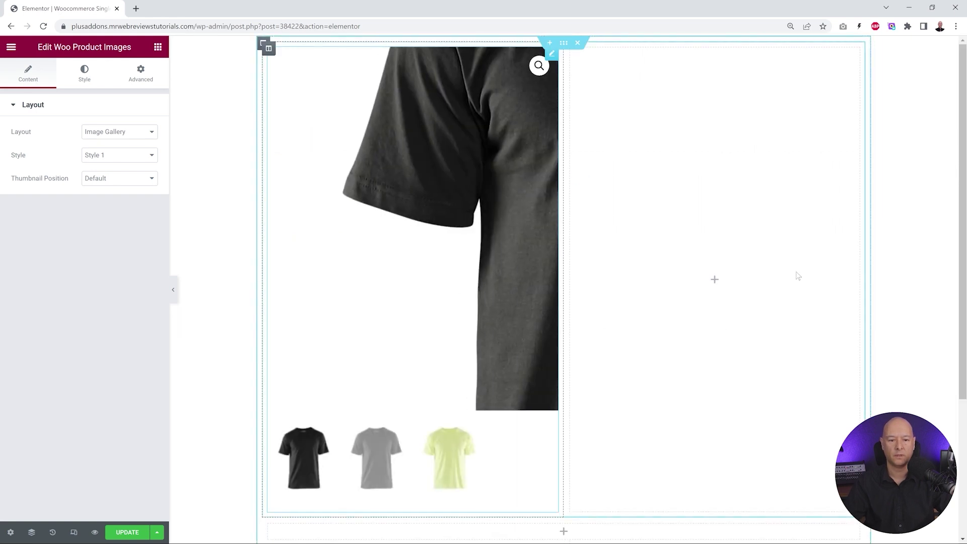
left_click(158, 48)
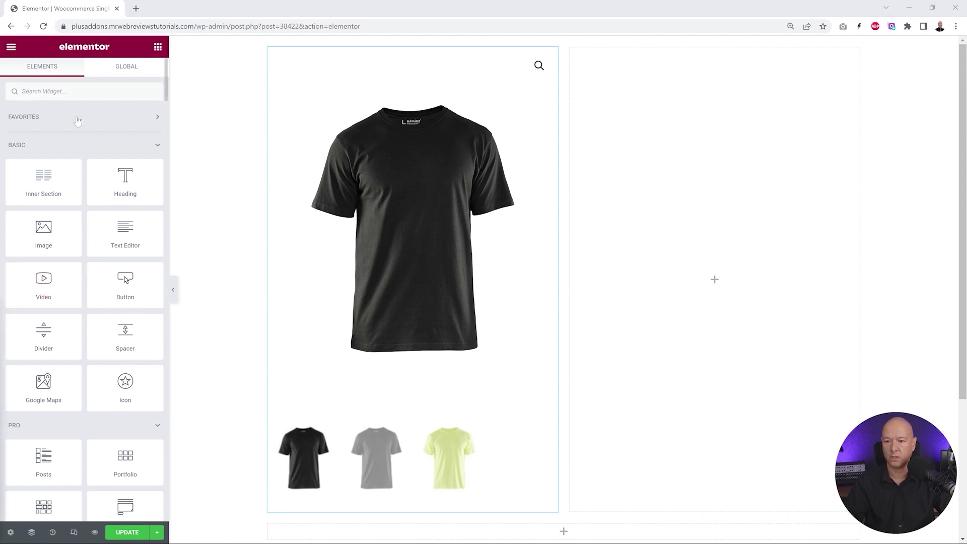
Place a Woo Single Basic widget in the right column of the upper inner section and keep only its title item.
left_click(85, 86)
type("Woo Single Basic")
left_click_drag(46, 138, 676, 173)
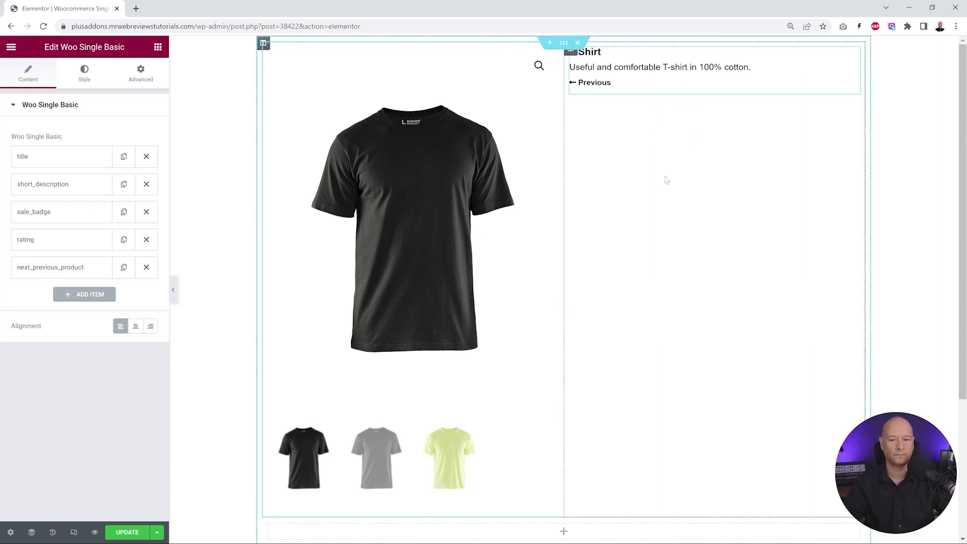
left_click(146, 185)
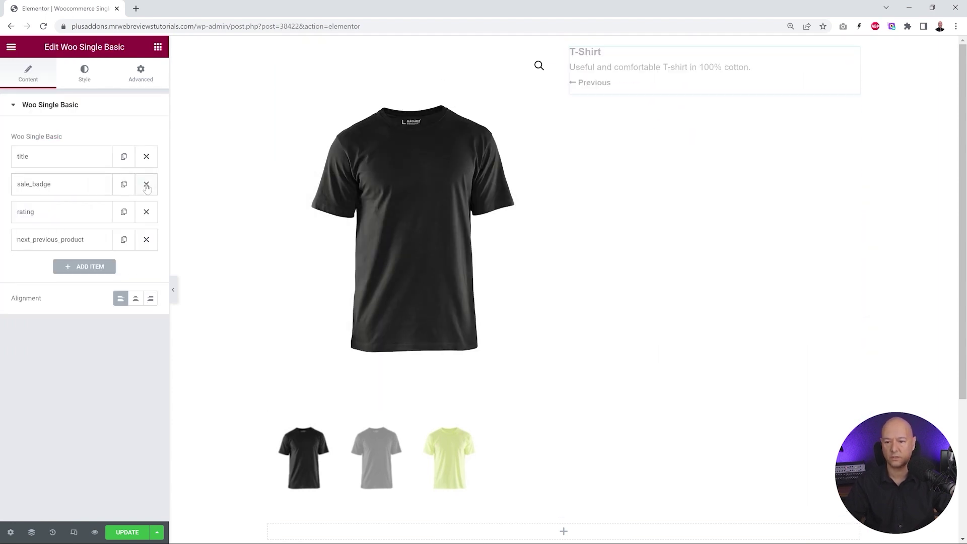
left_click(146, 185)
left_click(146, 185)
left_click(146, 184)
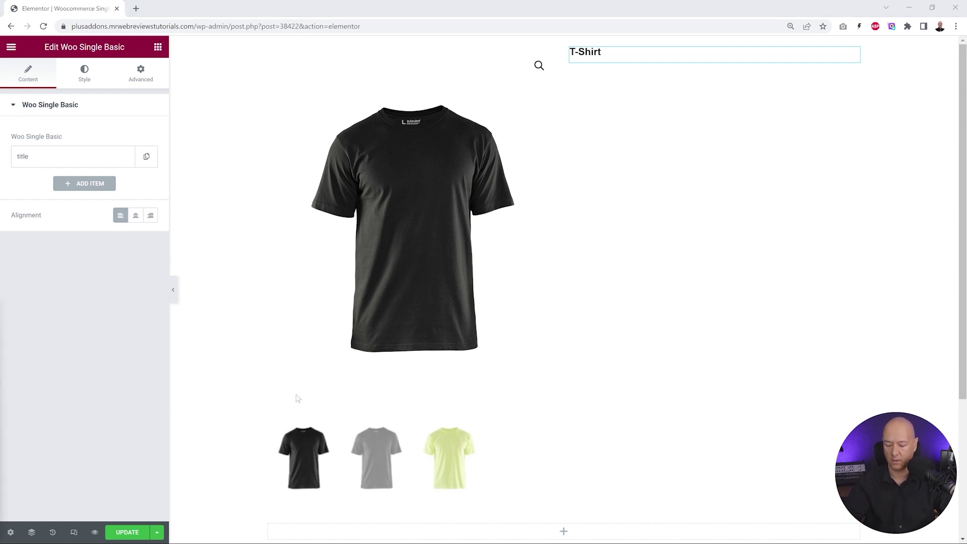
Place a Woo Single Pricing widget below the product title and remove every item except price.
left_click(63, 141)
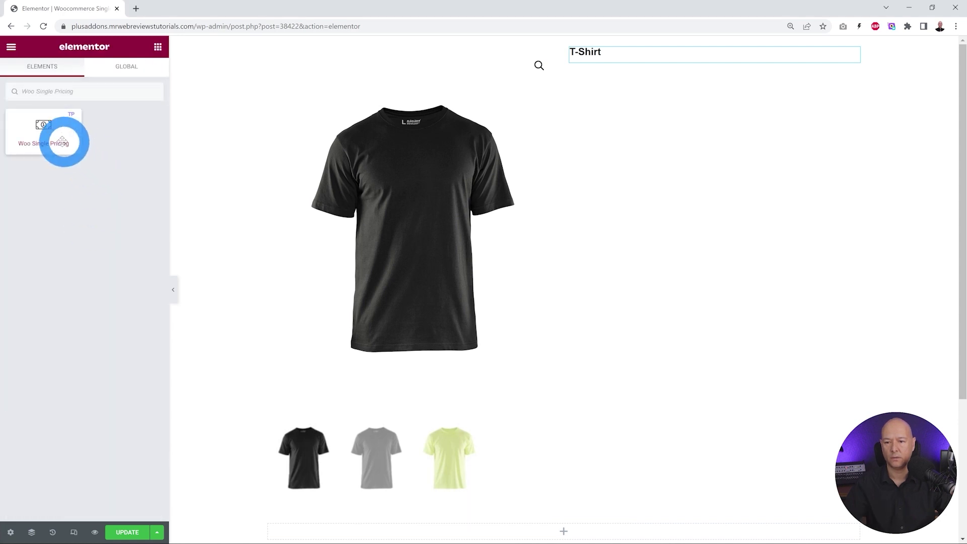
left_click_drag(62, 141, 740, 64)
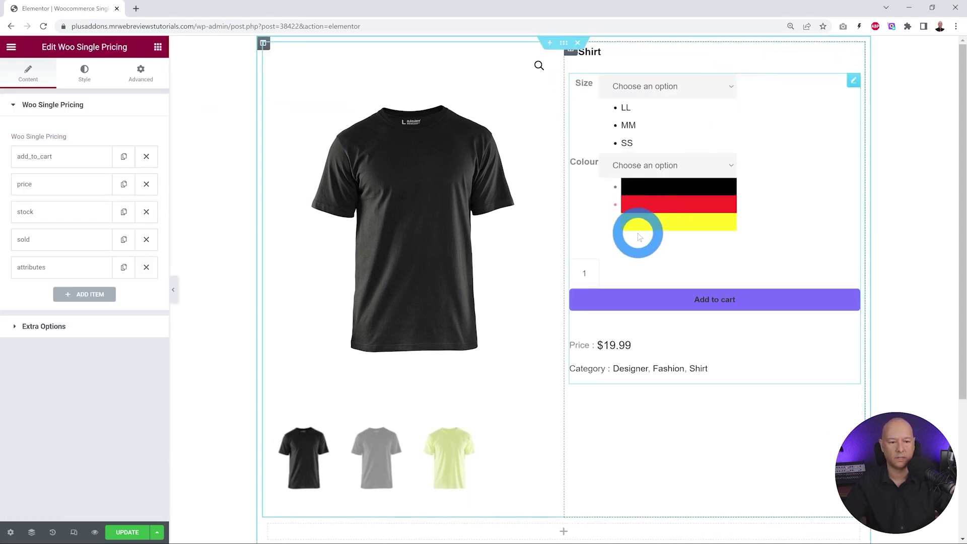
left_click(147, 220)
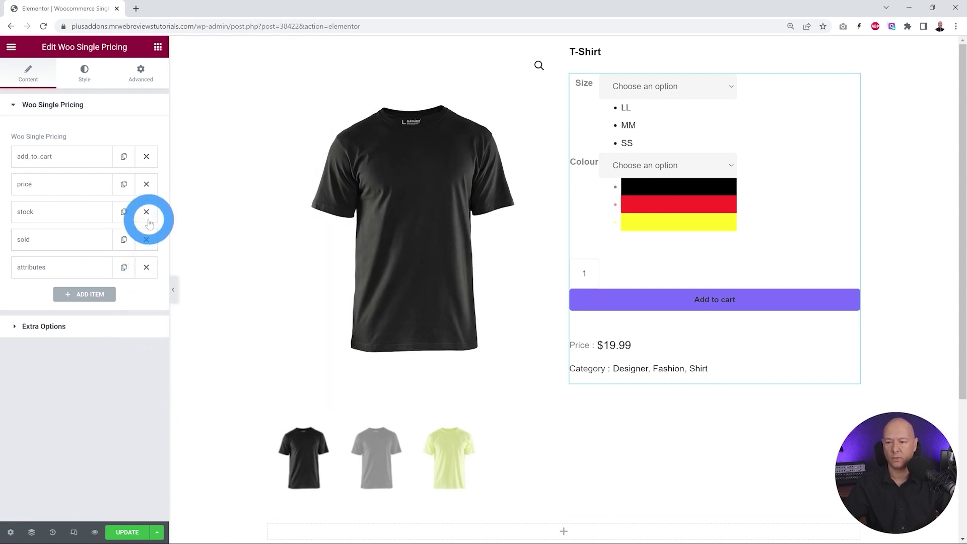
left_click(146, 156)
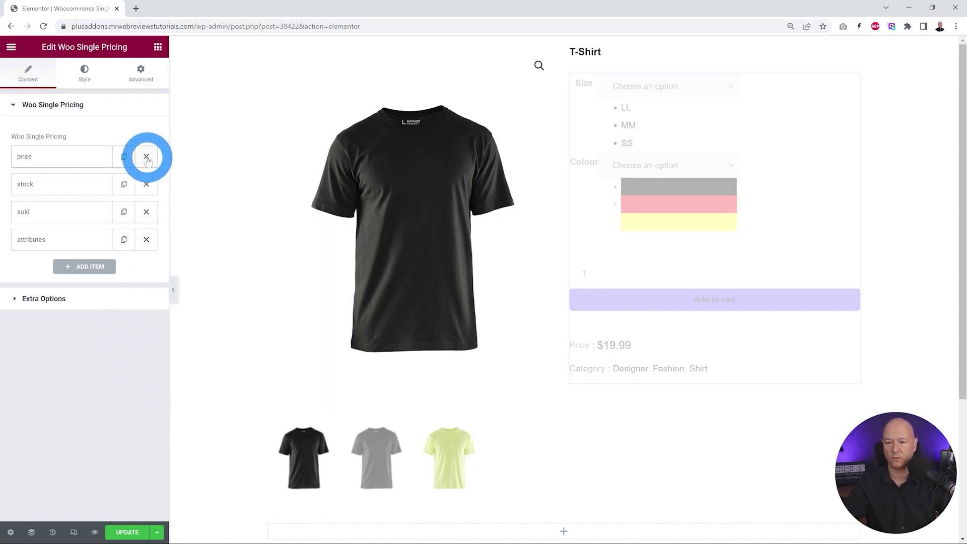
left_click(147, 184)
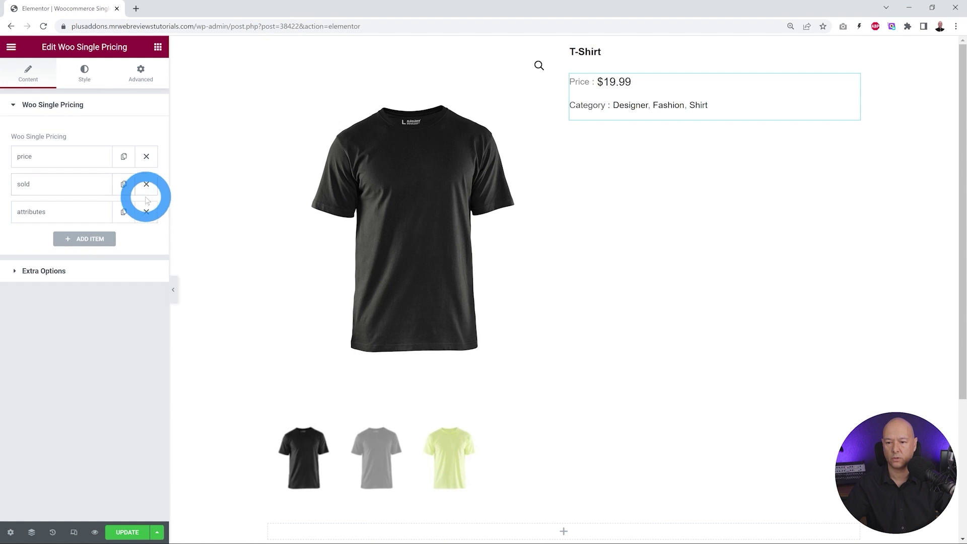
left_click(146, 211)
left_click(146, 184)
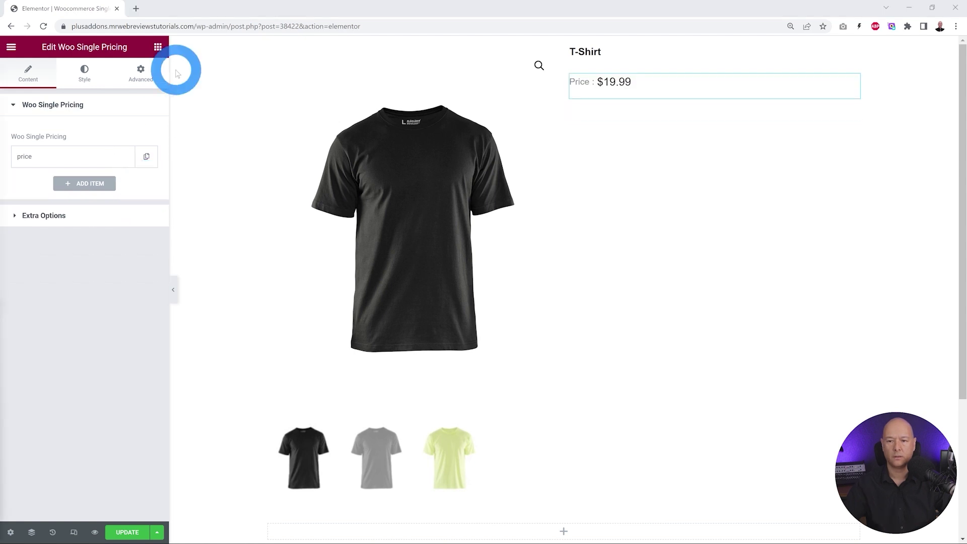
Place another Woo Single Basic widget below the price and keep only its short_description item.
left_click(157, 47)
left_click(100, 92)
type("Woo Single Basic")
left_click_drag(41, 149, 694, 101)
left_click(146, 156)
left_click(146, 183)
left_click(146, 184)
left_click(147, 184)
left_click(95, 334)
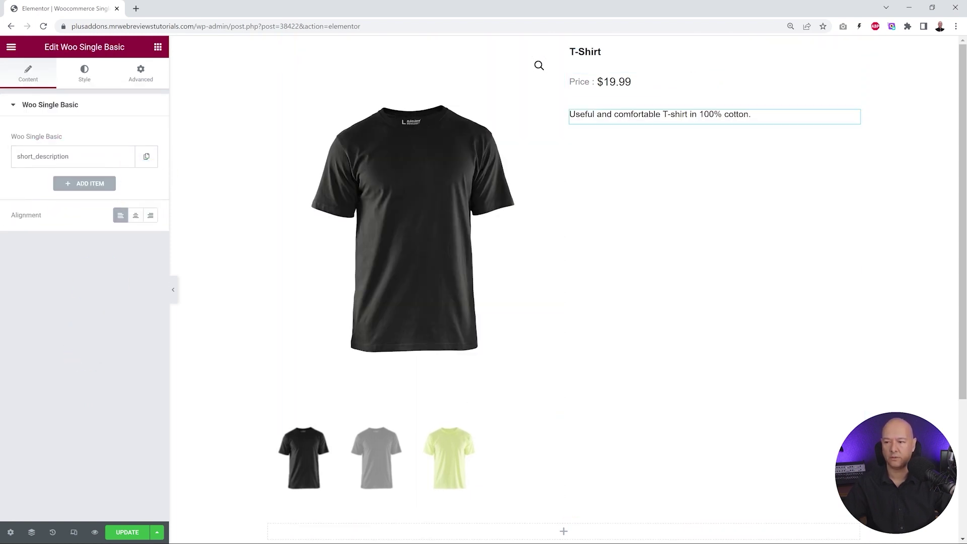
Place a second Woo Single Pricing widget below the short description and remove its price item.
left_click(157, 47)
type("Woo Single Pricing")
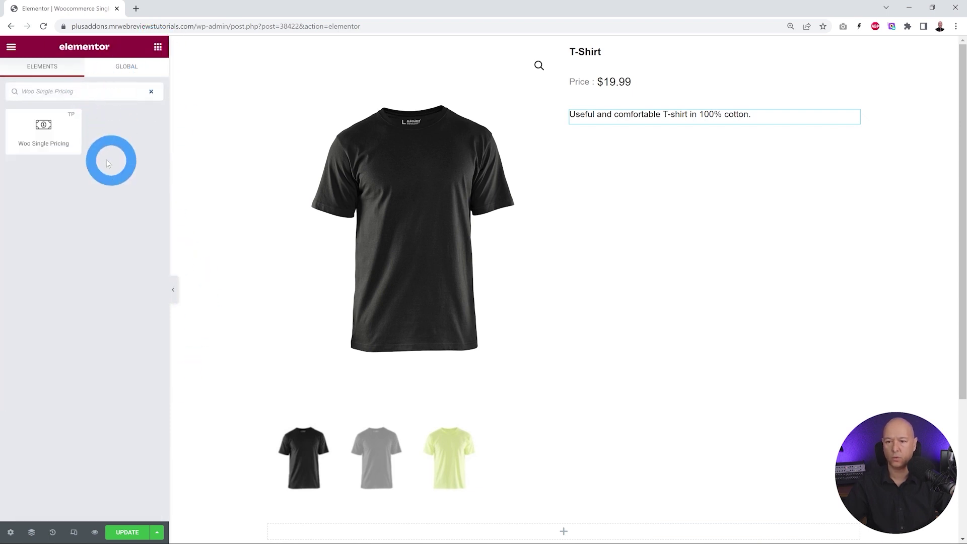
left_click_drag(50, 140, 748, 126)
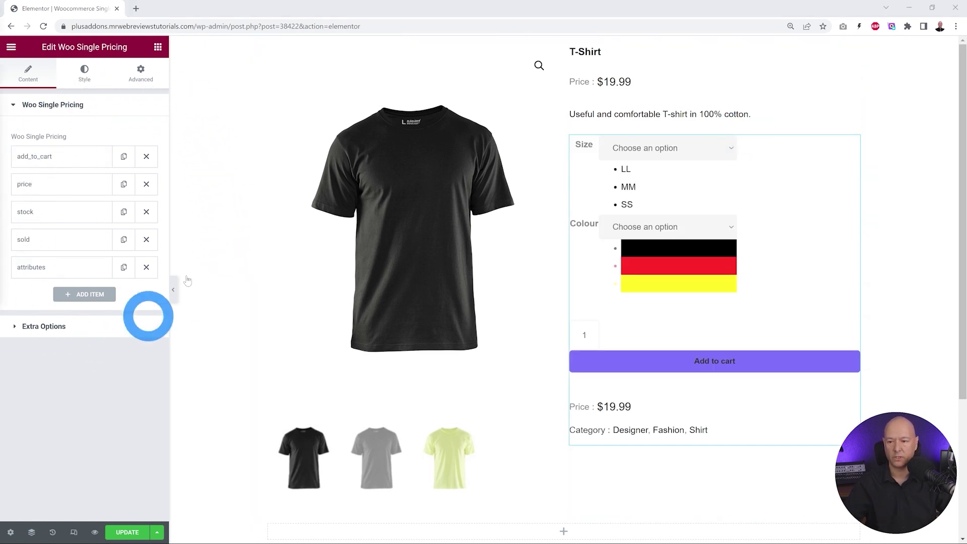
left_click(146, 185)
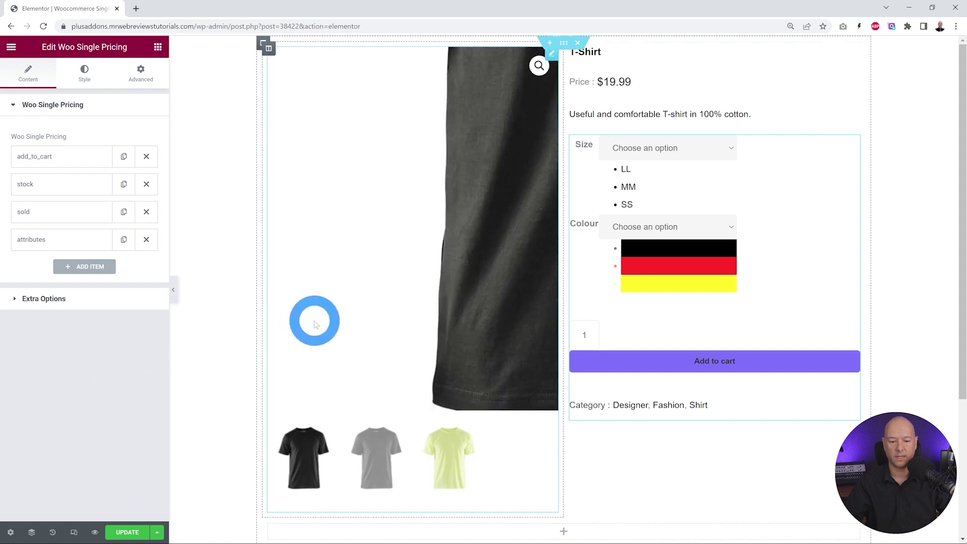
Place the Woo Single Tabs widget in the empty lower inner section.
scroll(317, 335, "down", 4)
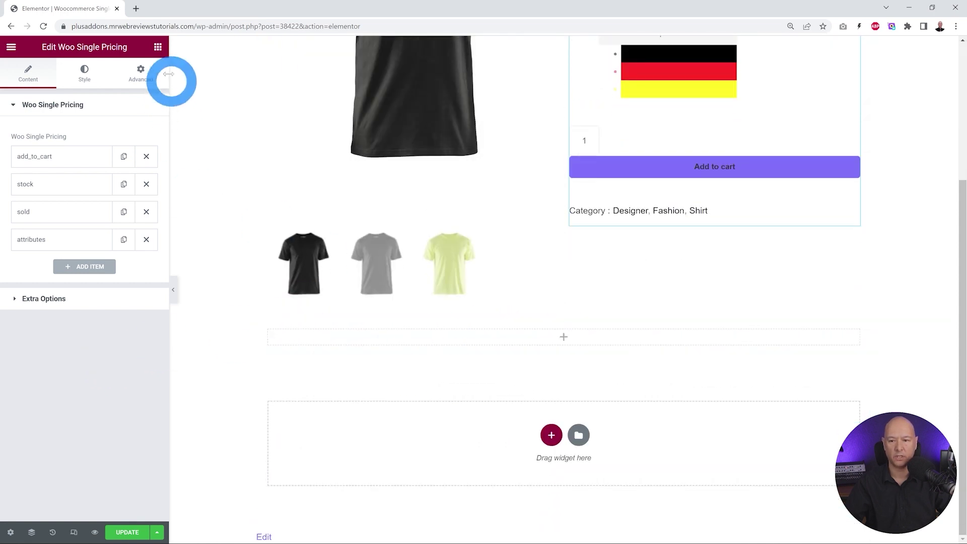
left_click(158, 46)
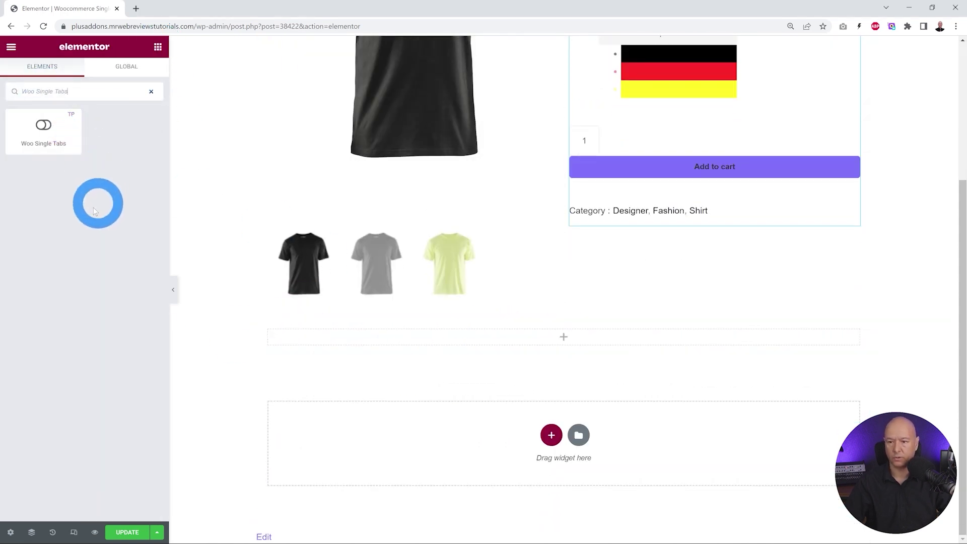
left_click_drag(47, 126, 542, 338)
Add a single-column section above the product section and place a Spacer widget in it.
scroll(234, 389, "up", 4)
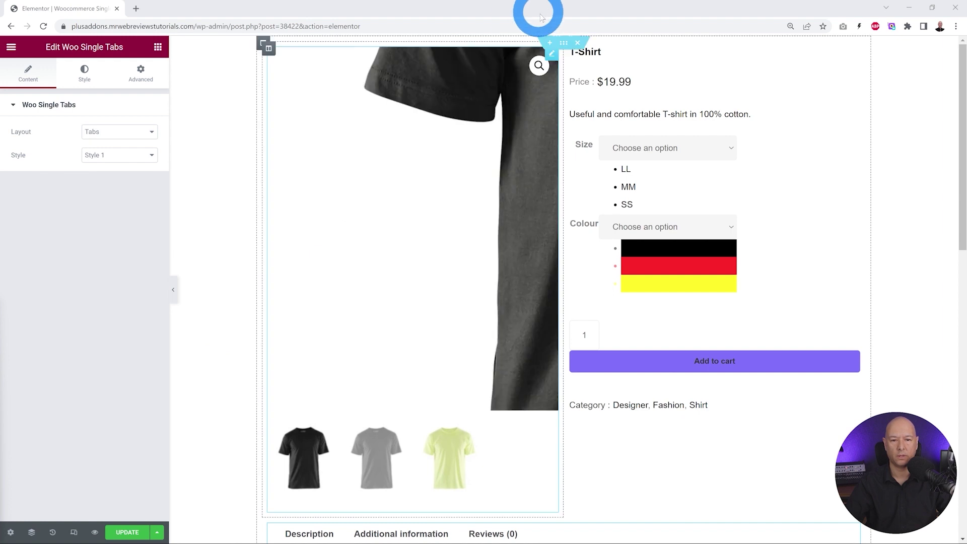
left_click(551, 45)
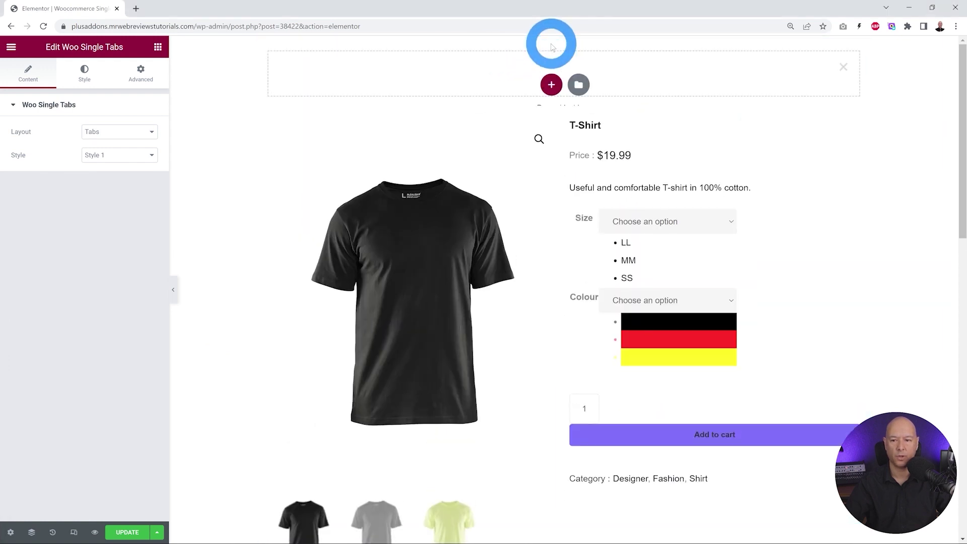
left_click(551, 86)
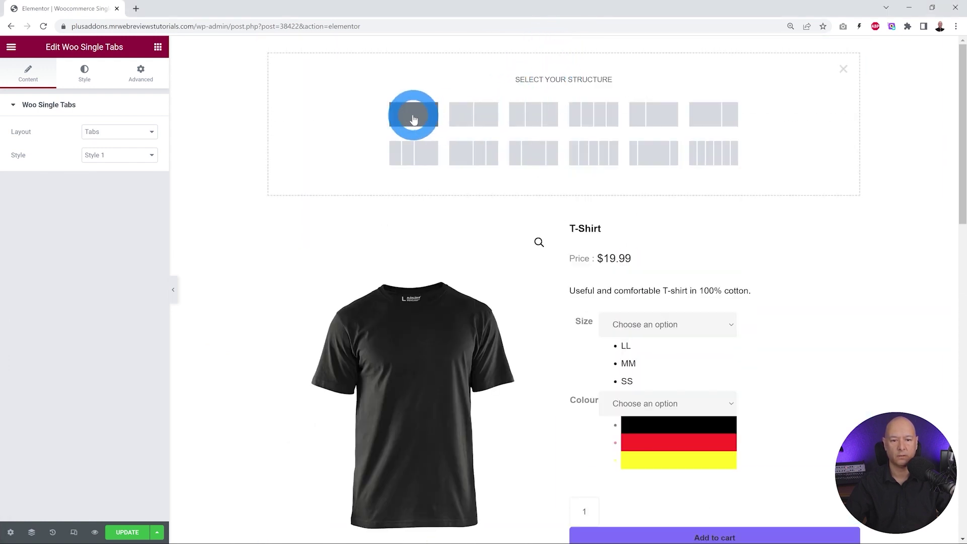
left_click(413, 118)
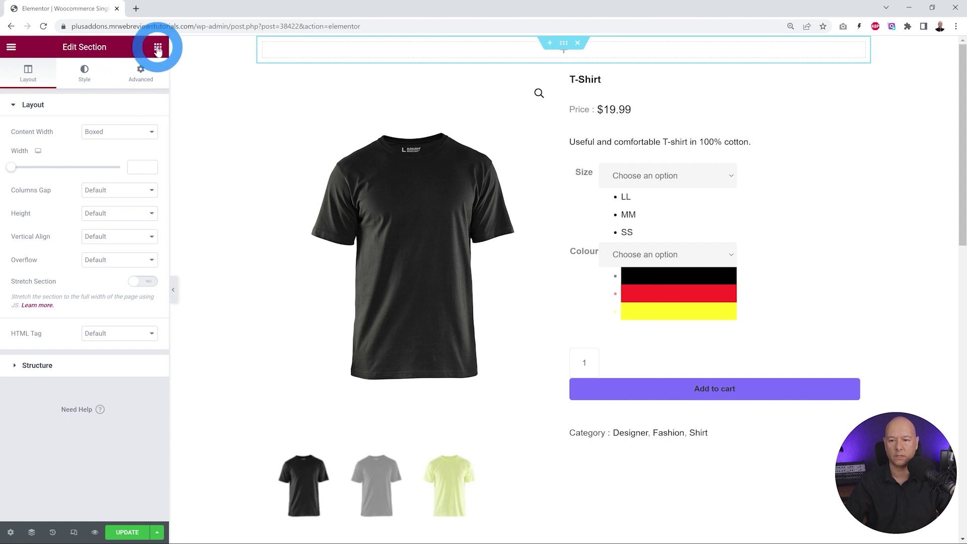
left_click(158, 47)
type("Spacer")
left_click_drag(43, 132, 433, 54)
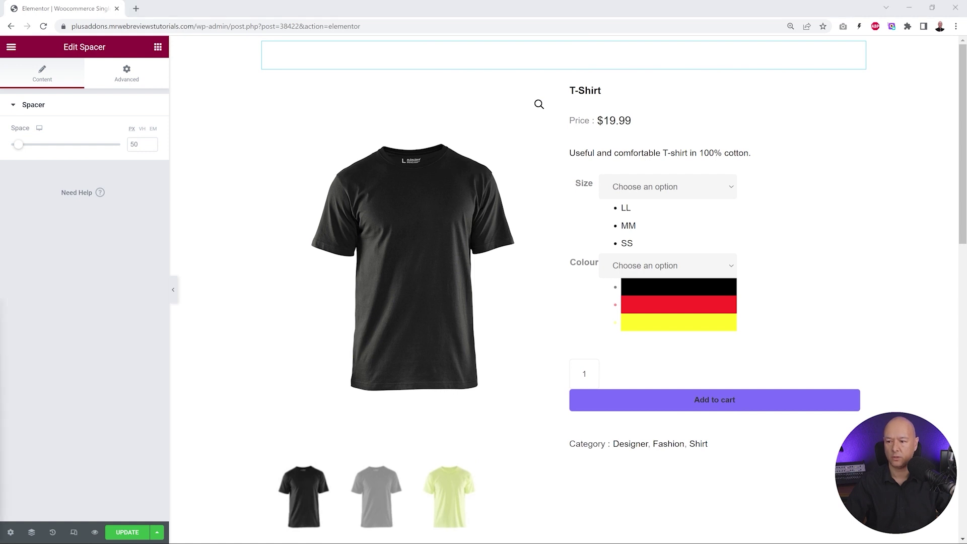
Place the Breadcrumbs Bar widget below the spacer and preview the updated product page.
left_click(158, 47)
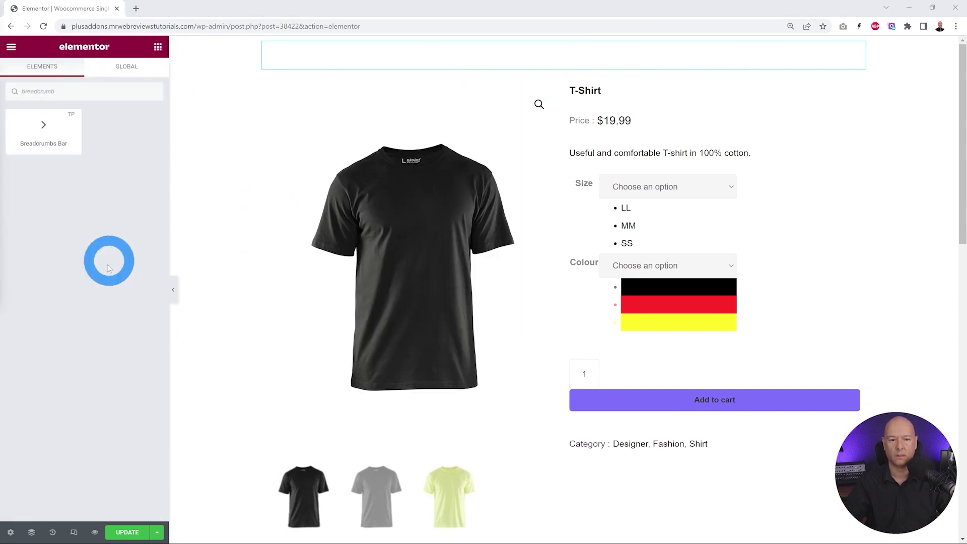
left_click_drag(59, 141, 415, 73)
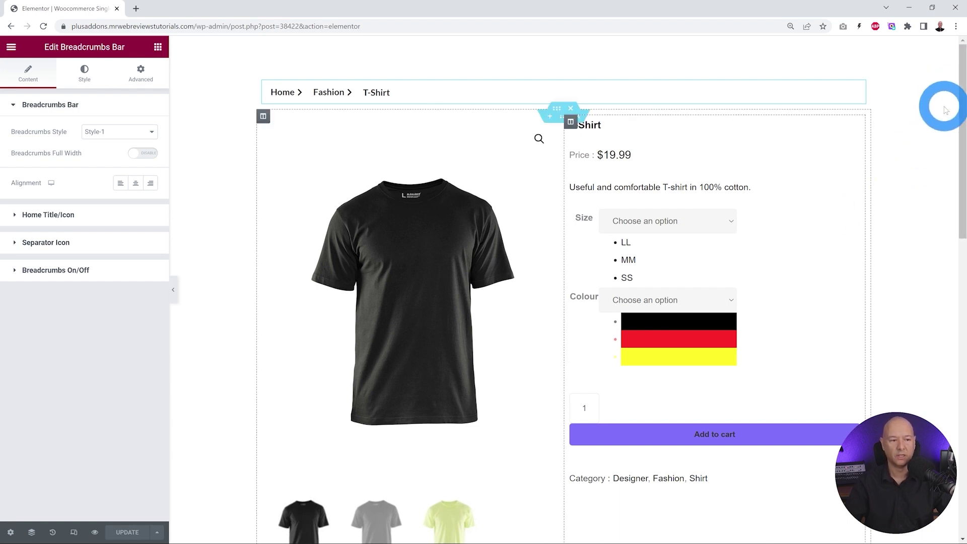
left_click(97, 530)
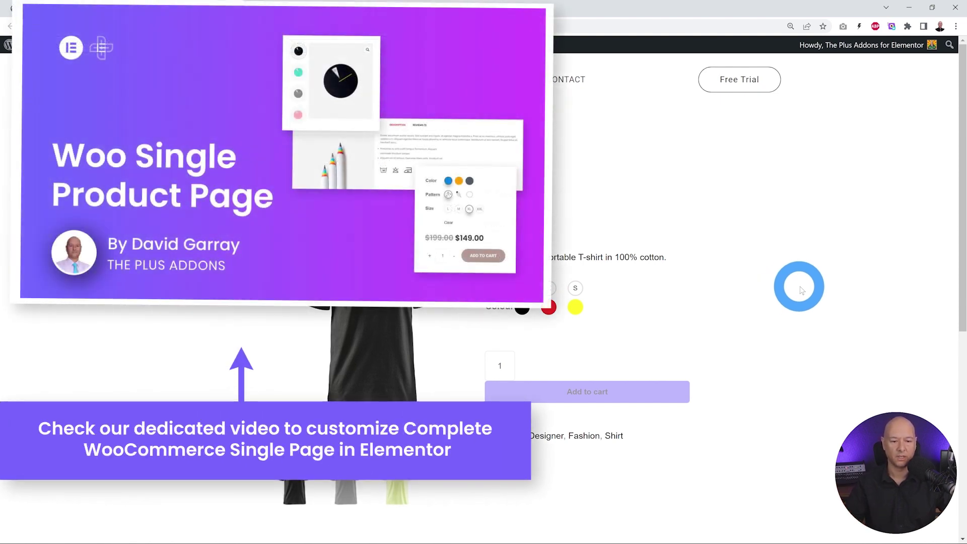
Test the swatches on the T-Shirt page with size L in red, size S in black and size M in yellow.
scroll(805, 287, "down", 1)
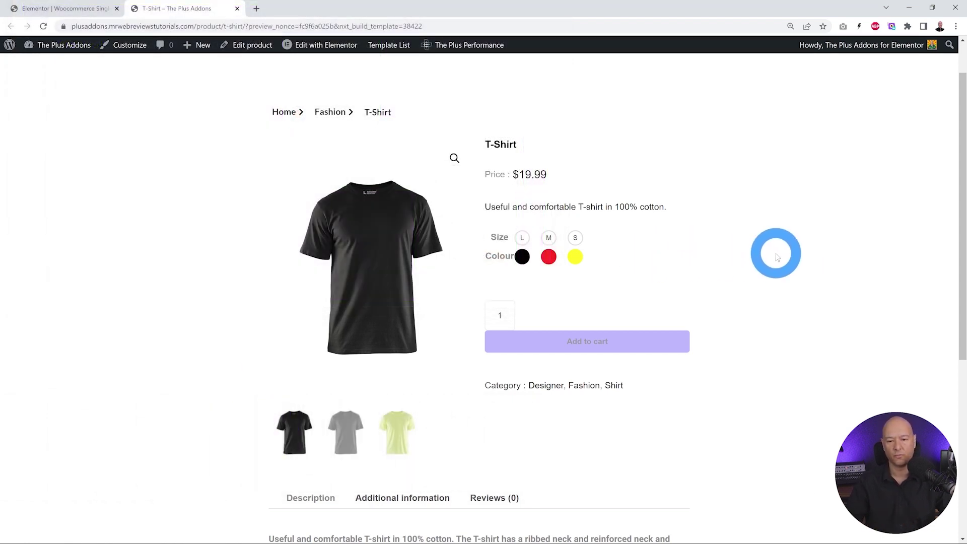
left_click(523, 237)
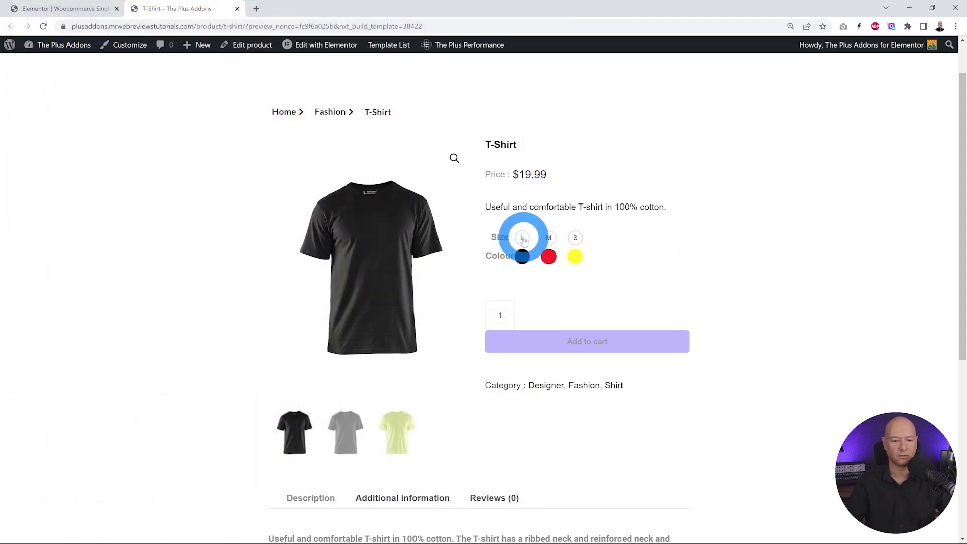
left_click(548, 257)
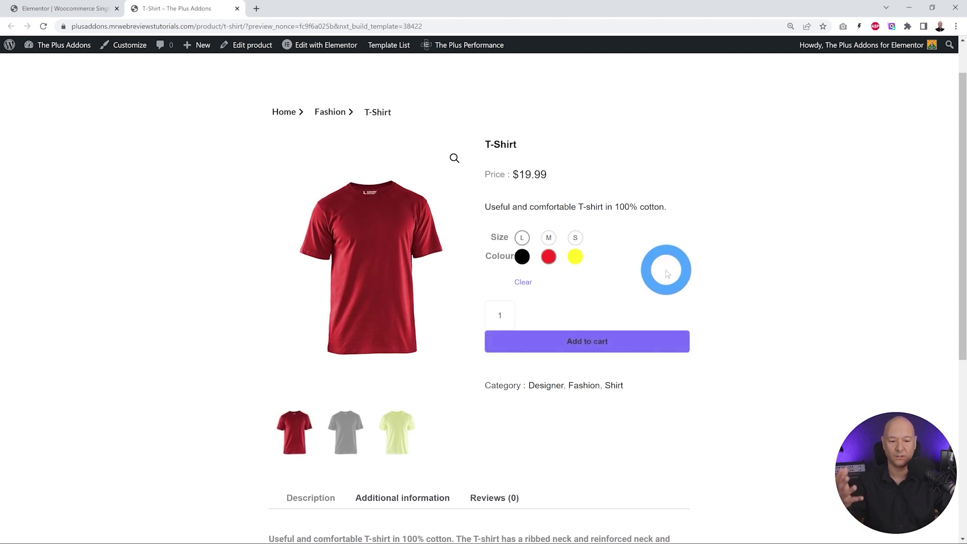
left_click(576, 238)
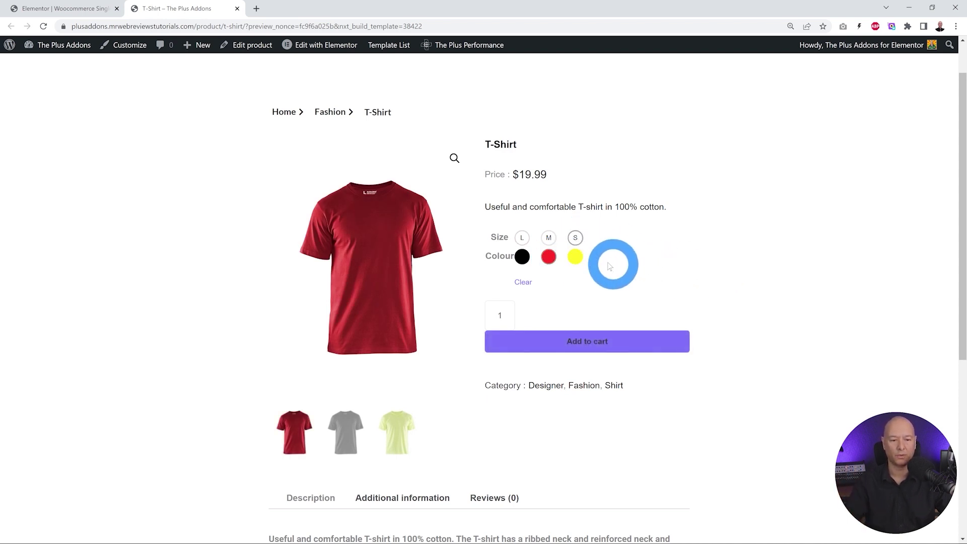
left_click(517, 258)
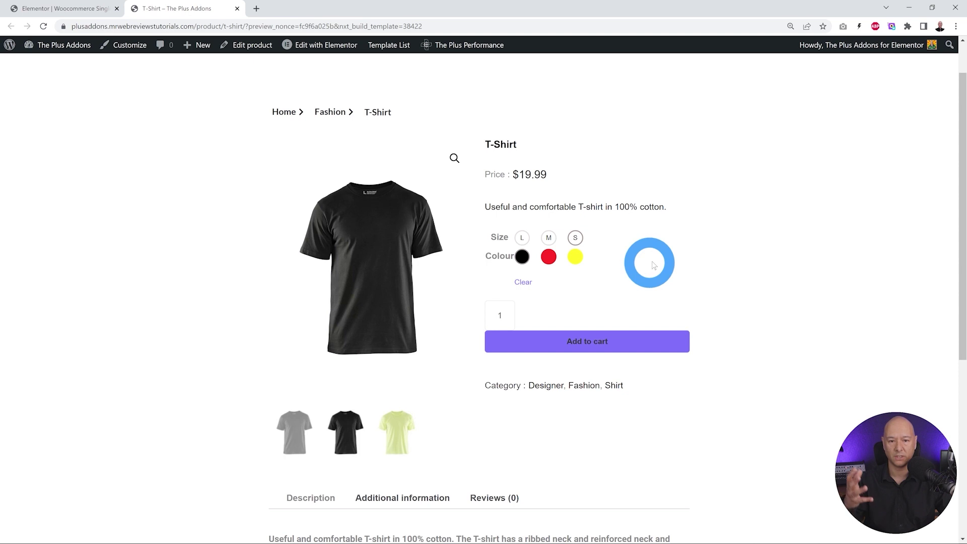
left_click(549, 238)
left_click(576, 256)
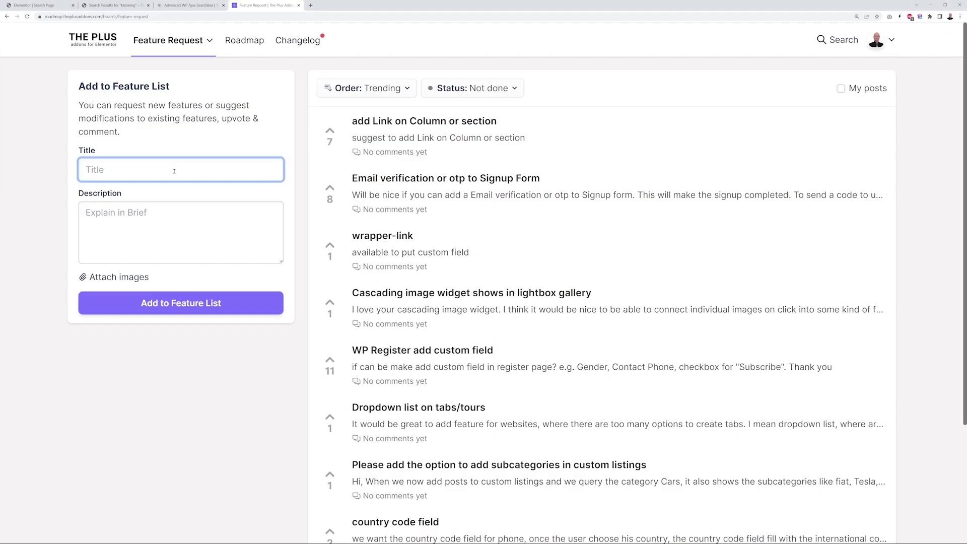
Enter the request title "New feature" and description "It would be nice if you could implement this new feature as it will help a lot of website owners".
key("Tab")
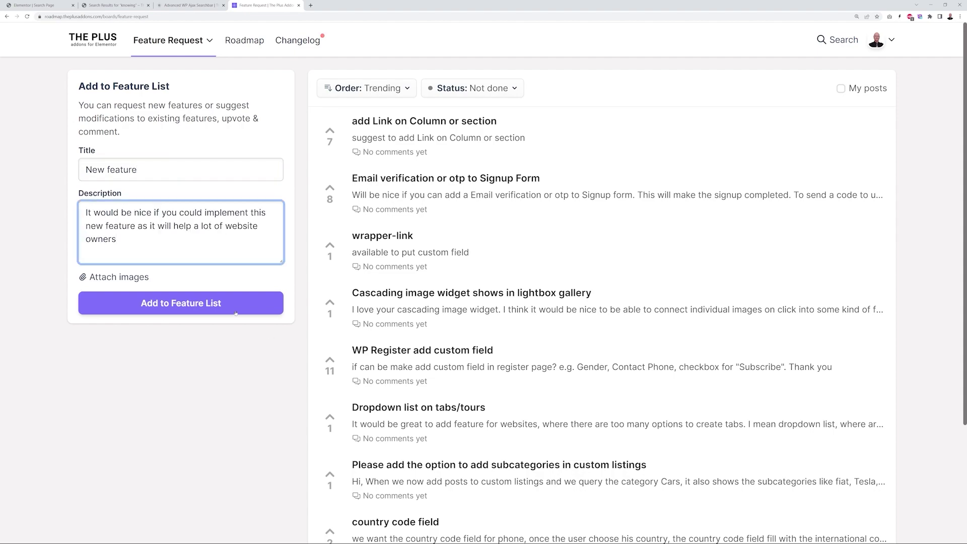